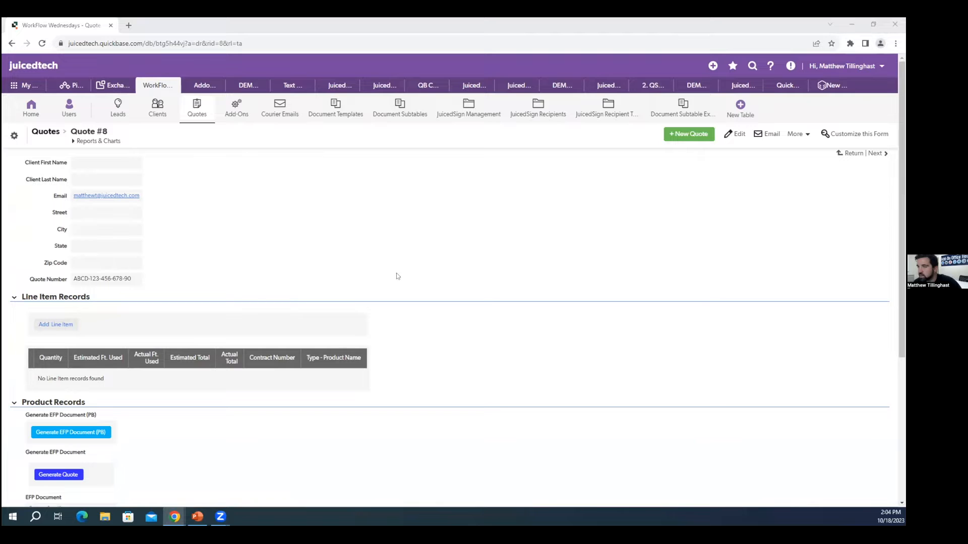
pyautogui.scroll(-4, 462, 270)
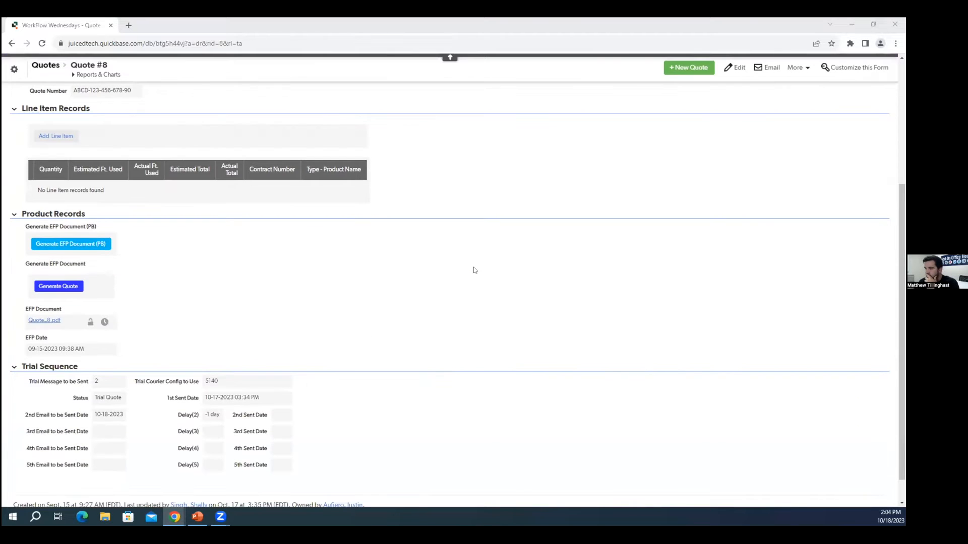
pyautogui.scroll(-1, 150, 114)
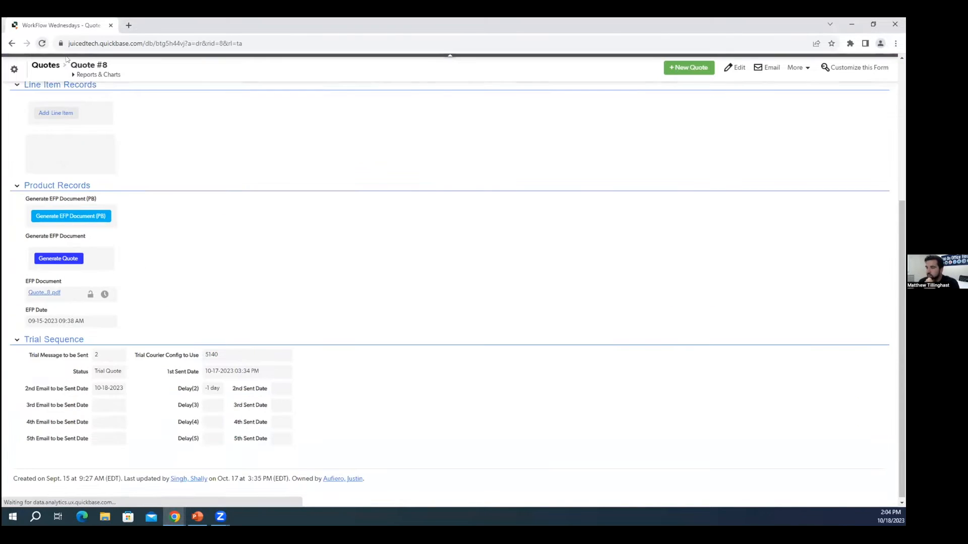
pyautogui.scroll(5, 150, 113)
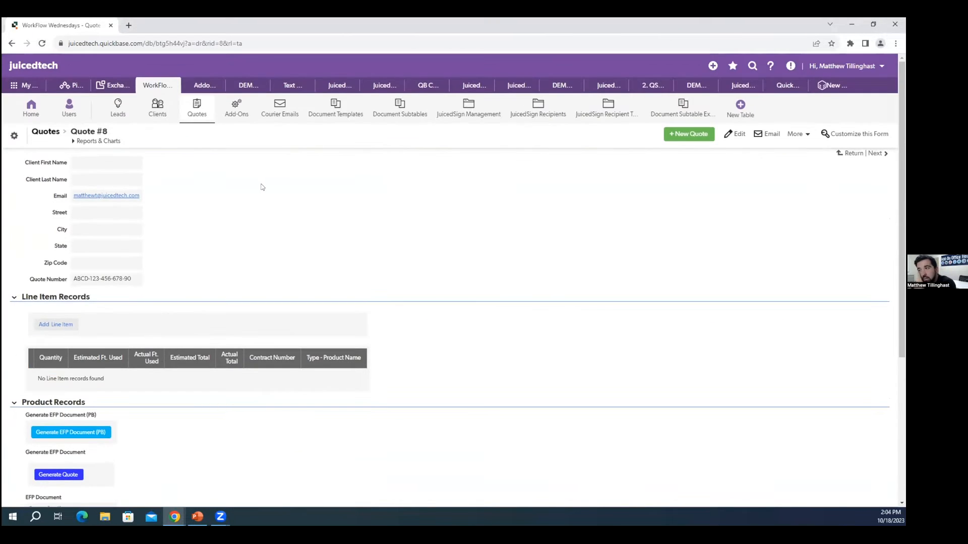
# Go to the app's home page, open the Quotes table and start a new quote record
pyautogui.click(30, 106)
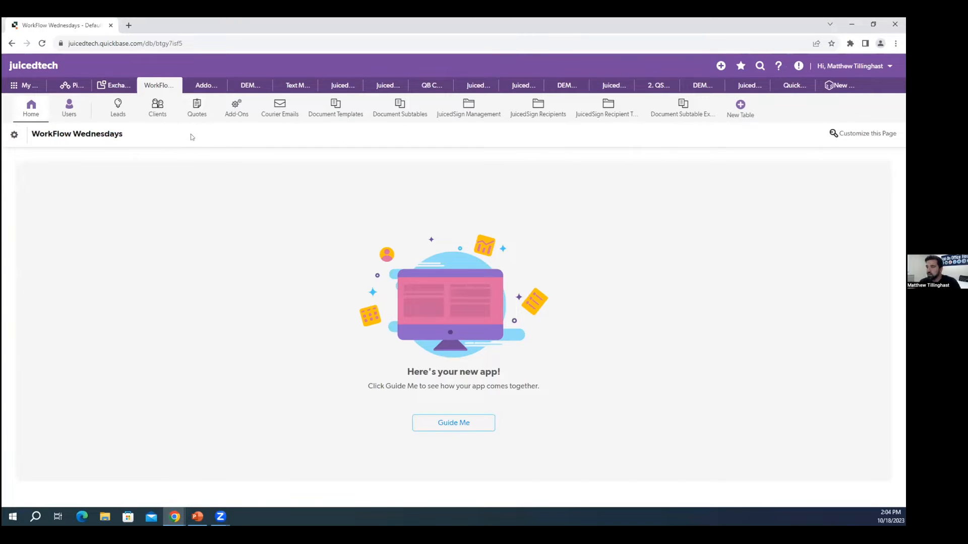
pyautogui.click(192, 107)
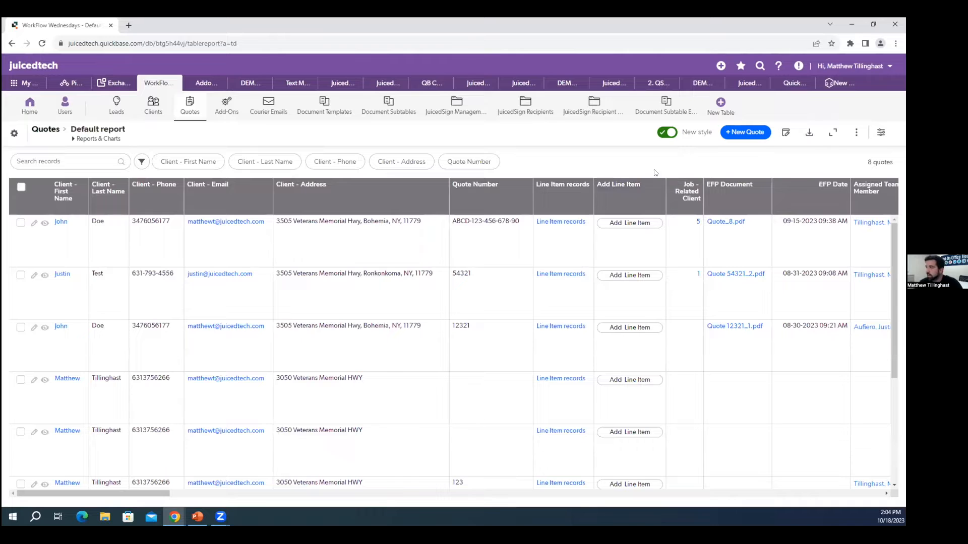
pyautogui.click(739, 133)
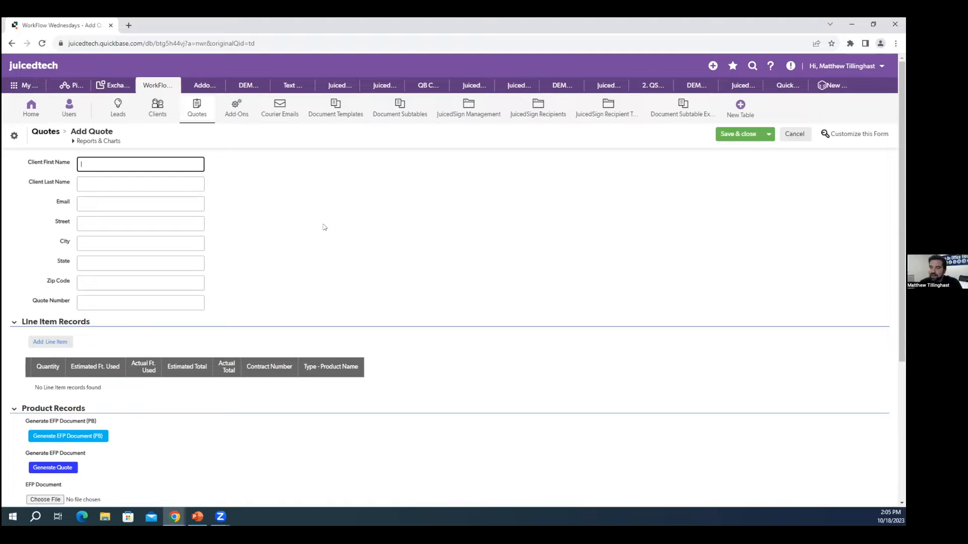
# Fill in the client's email on the new quote, leave the other fields blank, and save the record
pyautogui.scroll(-4, 325, 228)
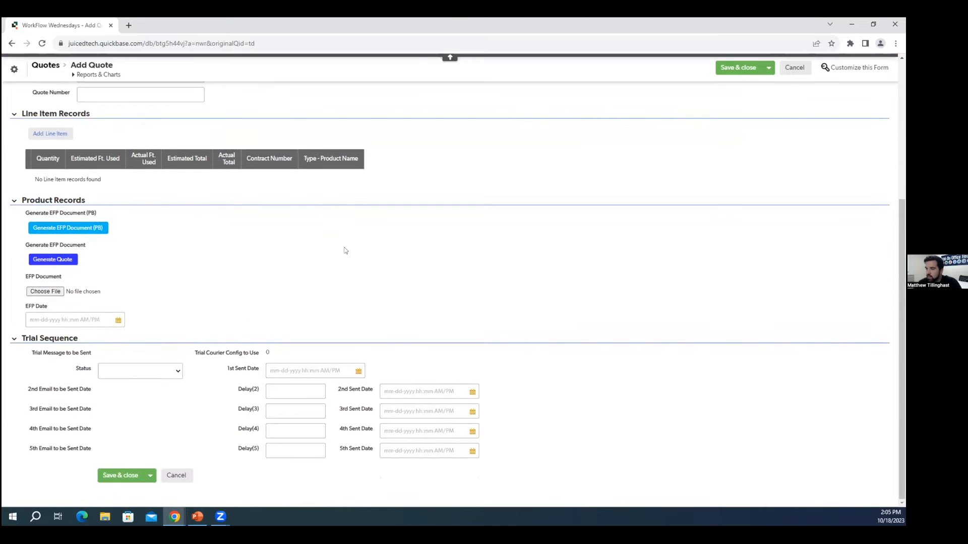
pyautogui.scroll(2, 198, 320)
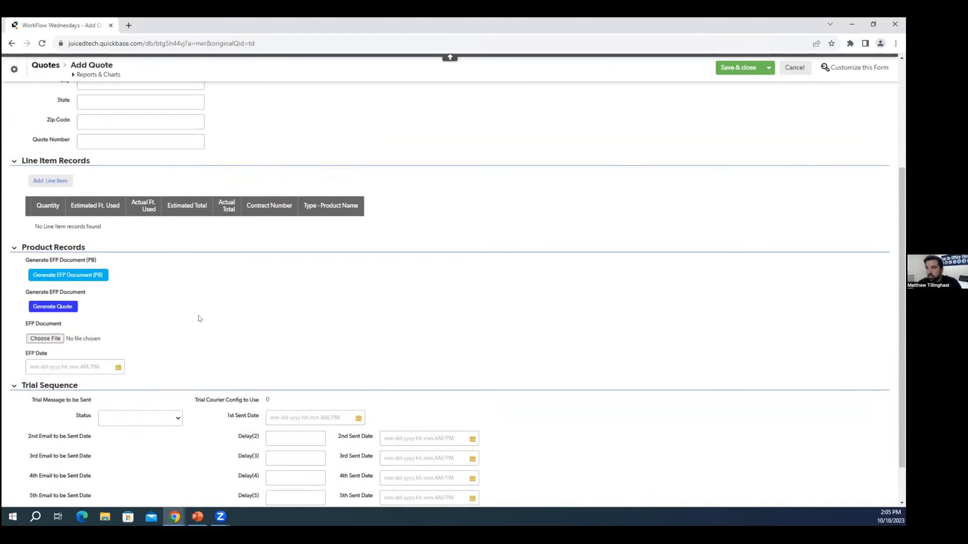
pyautogui.scroll(-2, 216, 324)
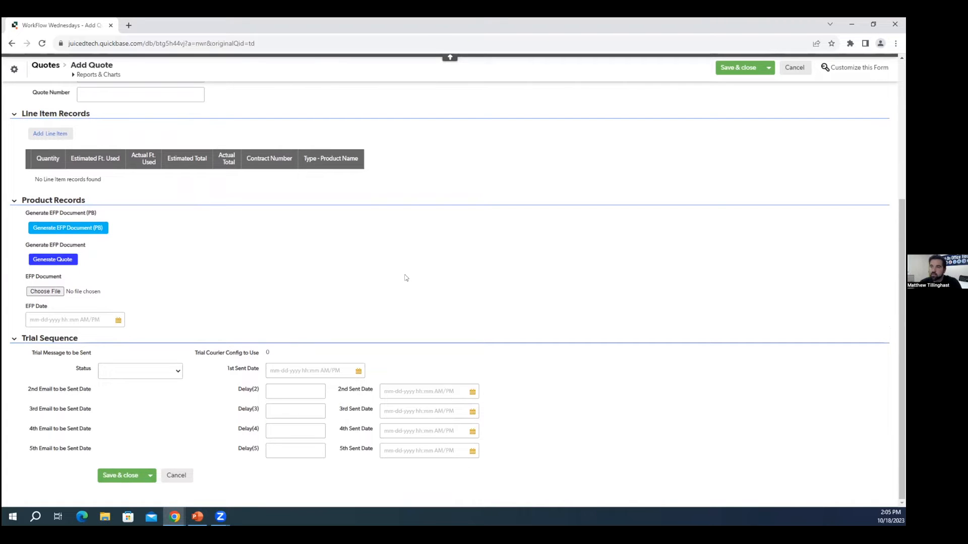
pyautogui.scroll(5, 406, 277)
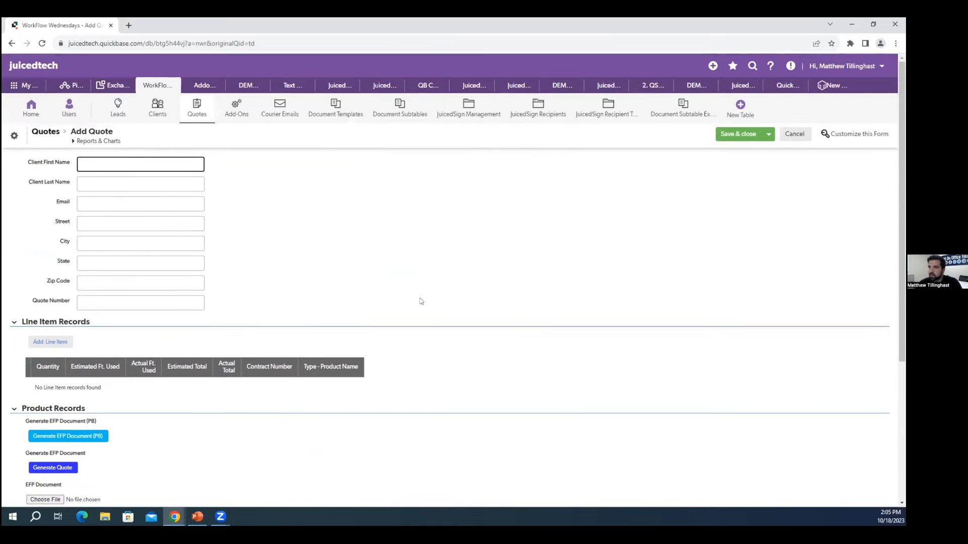
pyautogui.click(127, 200)
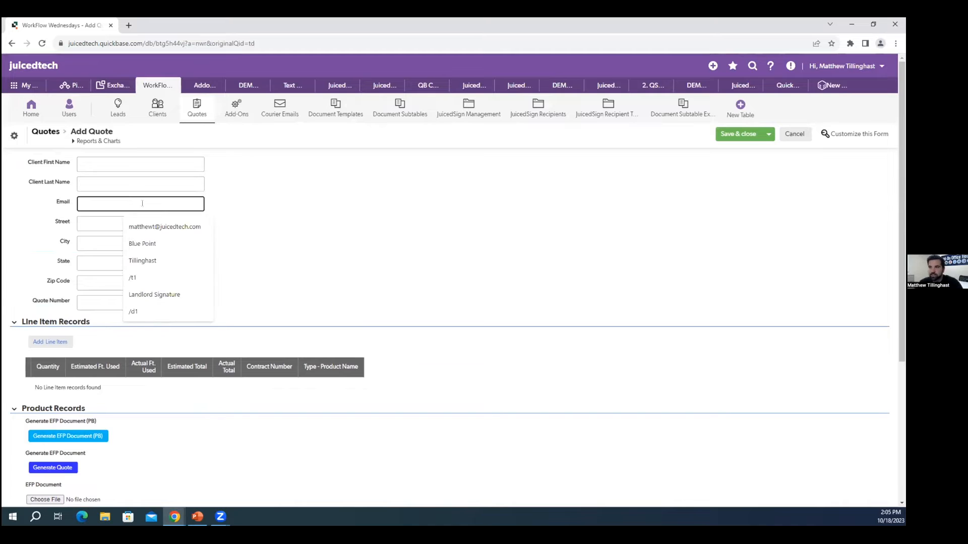
pyautogui.click(165, 226)
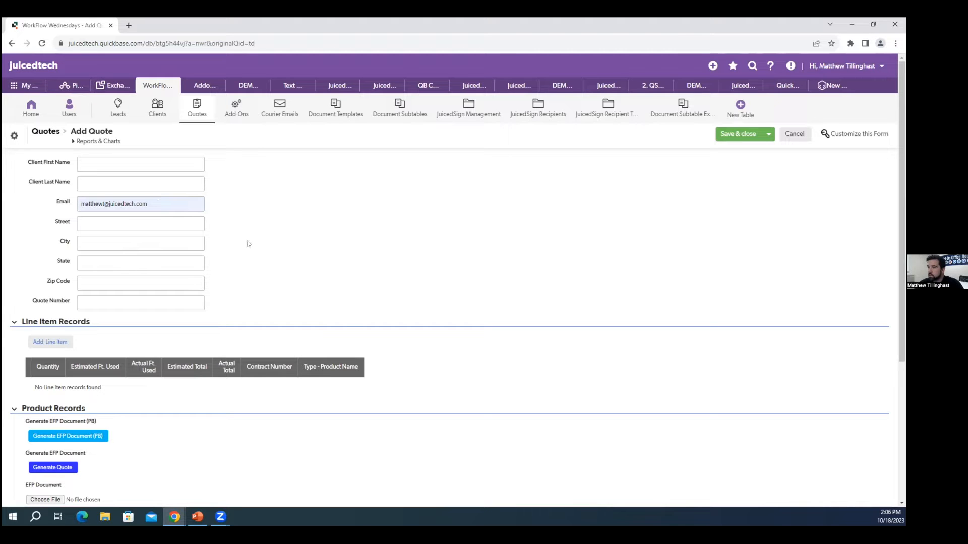
pyautogui.click(737, 134)
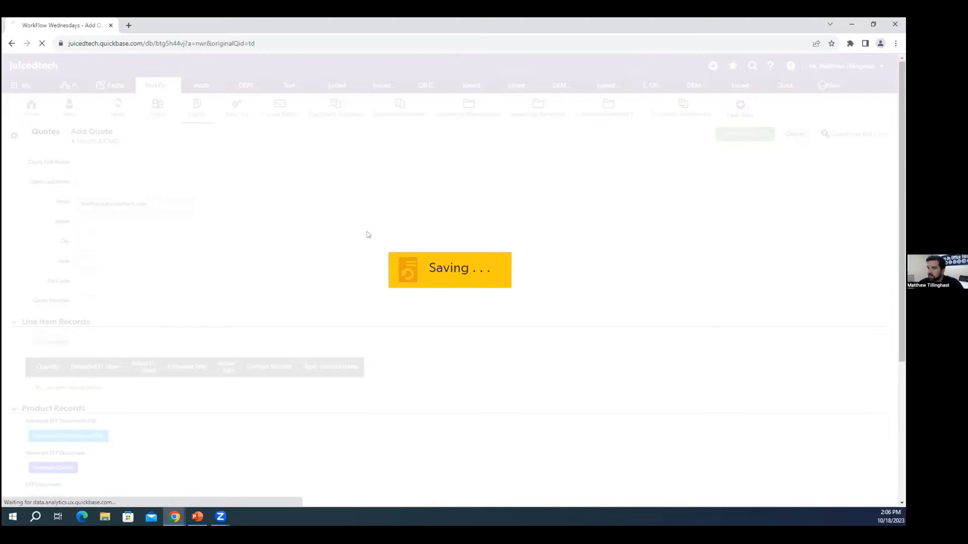
# Generate the quote document from the Product Records section of the saved quote
pyautogui.scroll(-3, 327, 240)
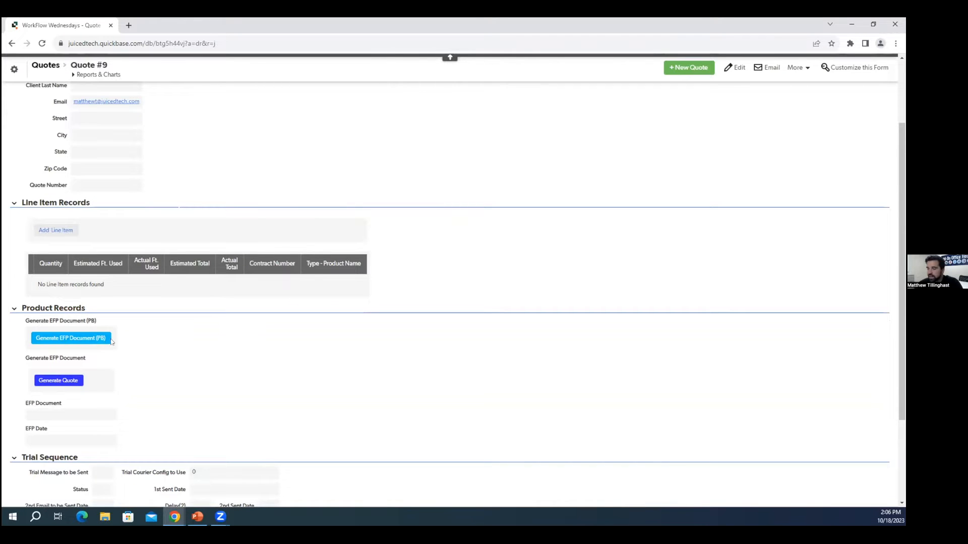
pyautogui.scroll(-1, 181, 371)
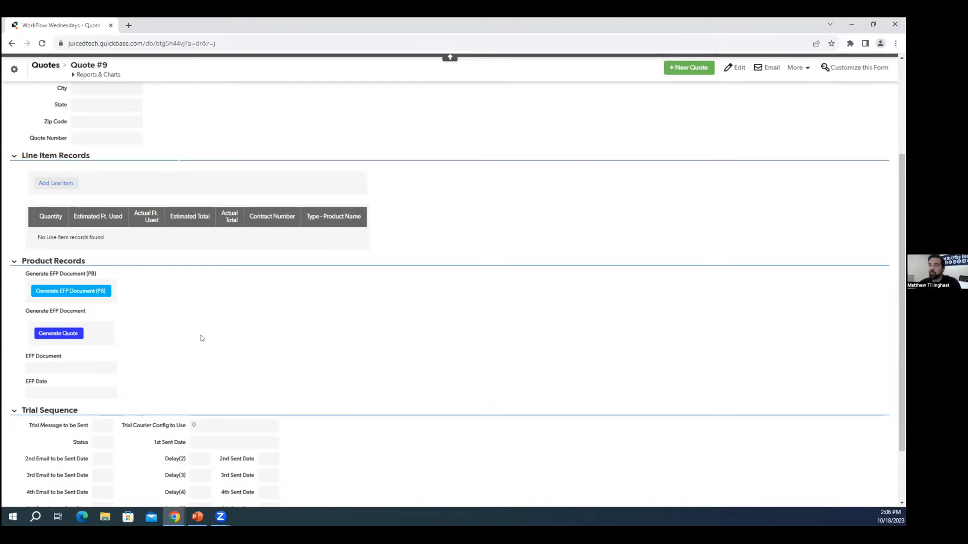
pyautogui.click(72, 334)
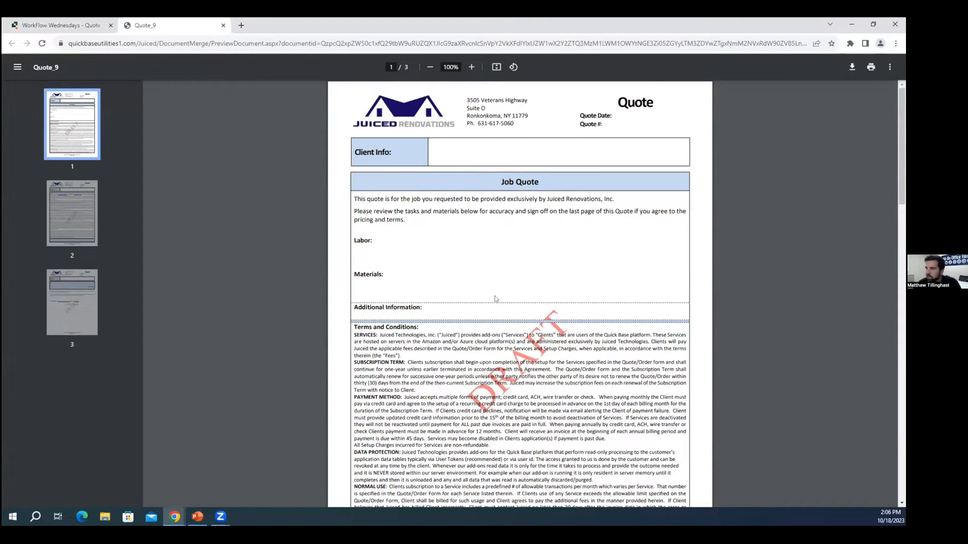
# Examine the generated draft quote PDF and compare its blank areas with the client fields on the quote record
pyautogui.scroll(-3, 542, 280)
pyautogui.scroll(-4, 543, 280)
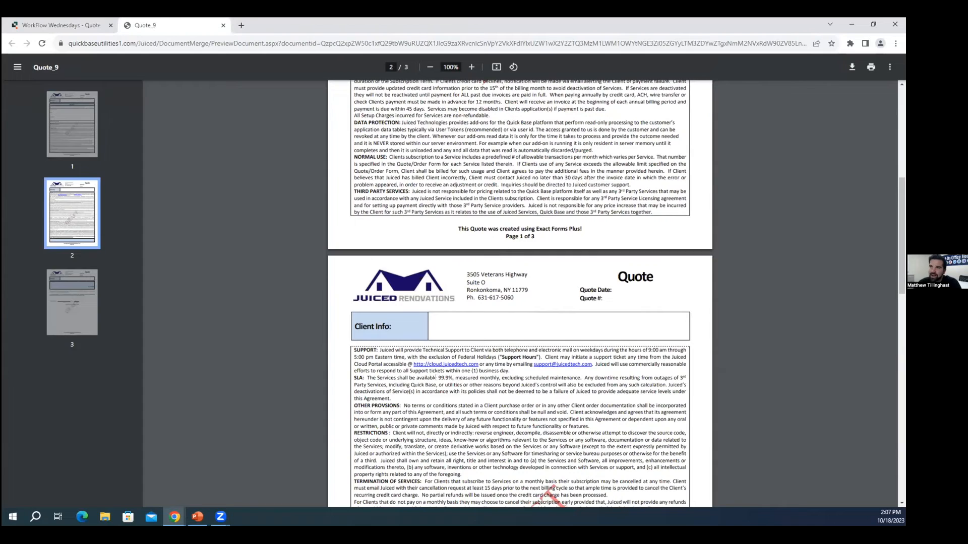
pyautogui.scroll(5, 436, 378)
pyautogui.click(56, 26)
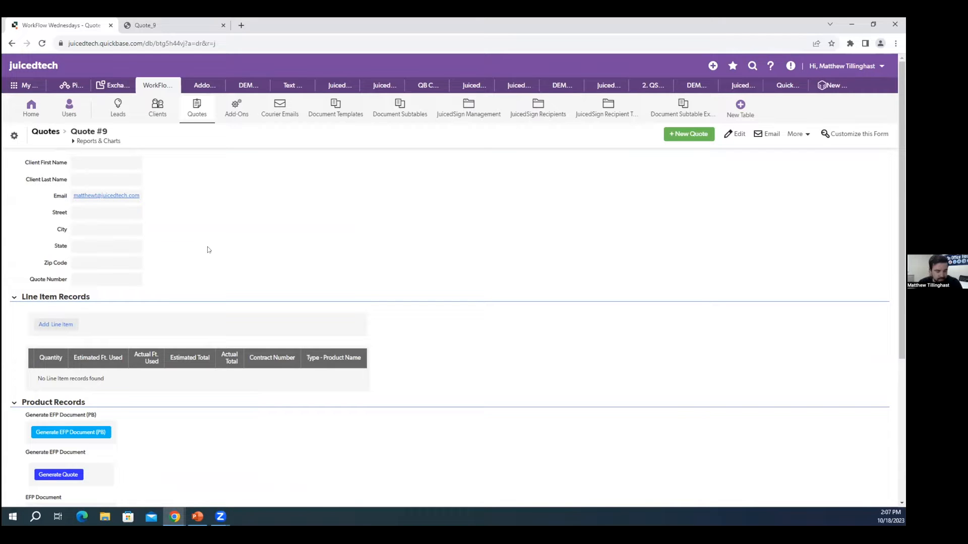
pyautogui.moveTo(94, 169); pyautogui.dragTo(42, 163)
pyautogui.click(177, 227)
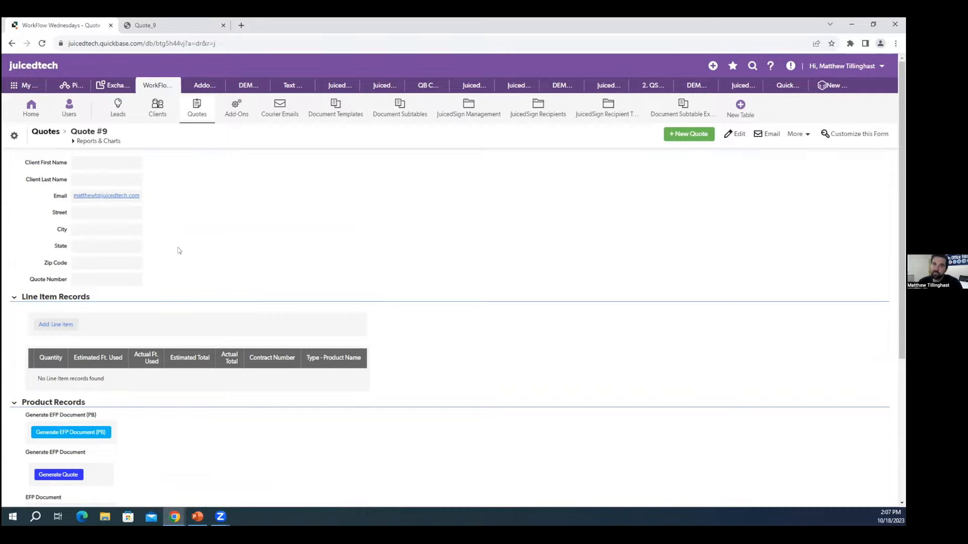
pyautogui.click(185, 23)
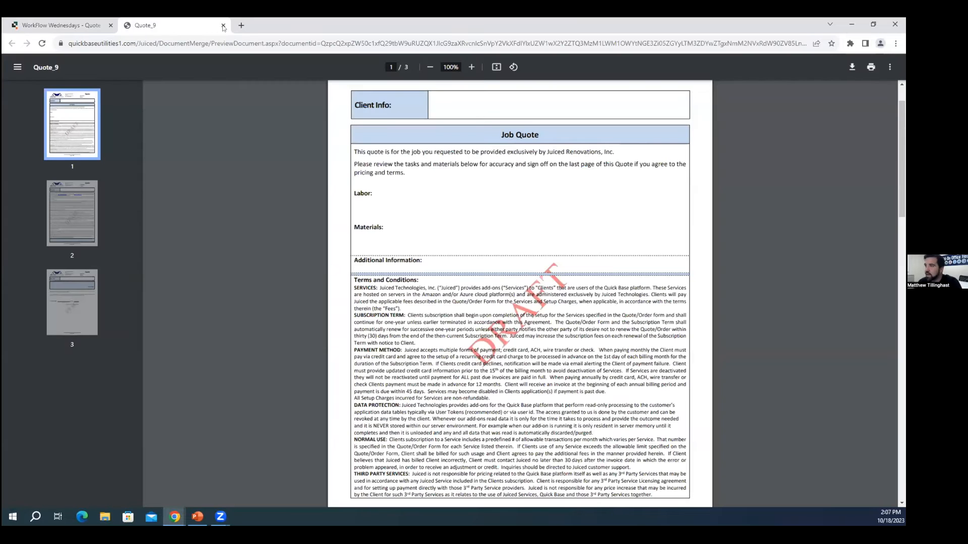
# Close the PDF preview and refresh the quote record to check its EFP Document and Trial Sequence fields
pyautogui.click(223, 26)
pyautogui.click(40, 45)
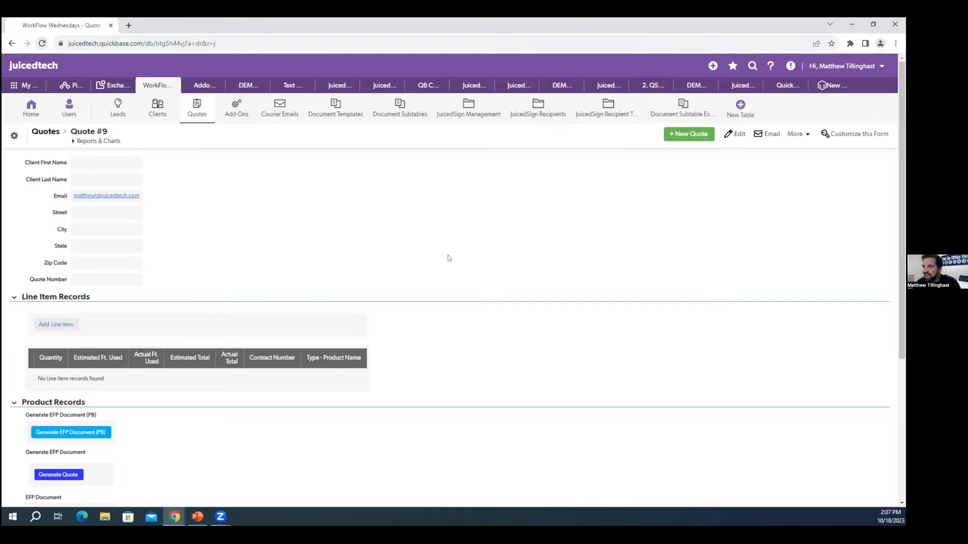
pyautogui.scroll(-3, 448, 264)
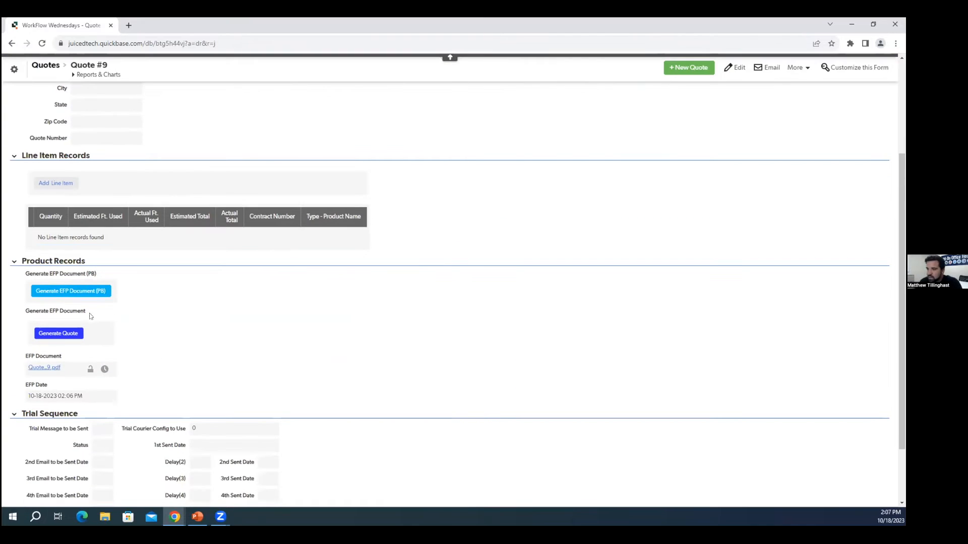
pyautogui.scroll(-1, 92, 317)
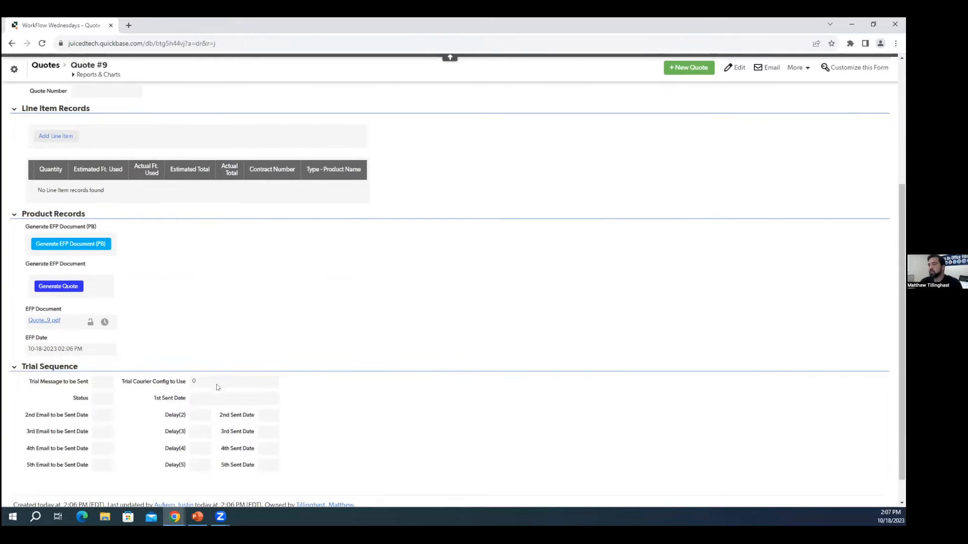
pyautogui.scroll(-1, 206, 364)
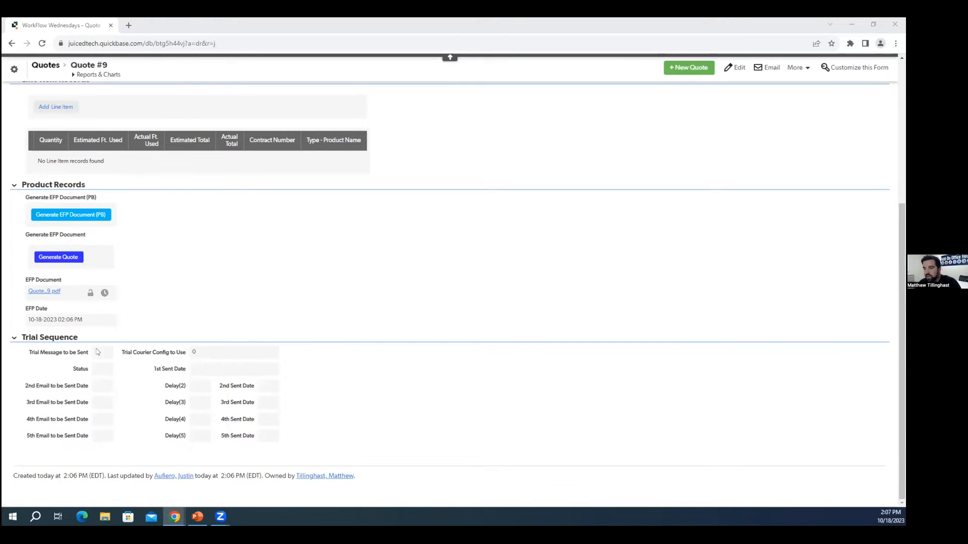
pyautogui.moveTo(29, 353); pyautogui.dragTo(273, 382)
pyautogui.click(272, 383)
# Edit the quote and set the Trial Sequence status to Trial Quote
pyautogui.click(734, 68)
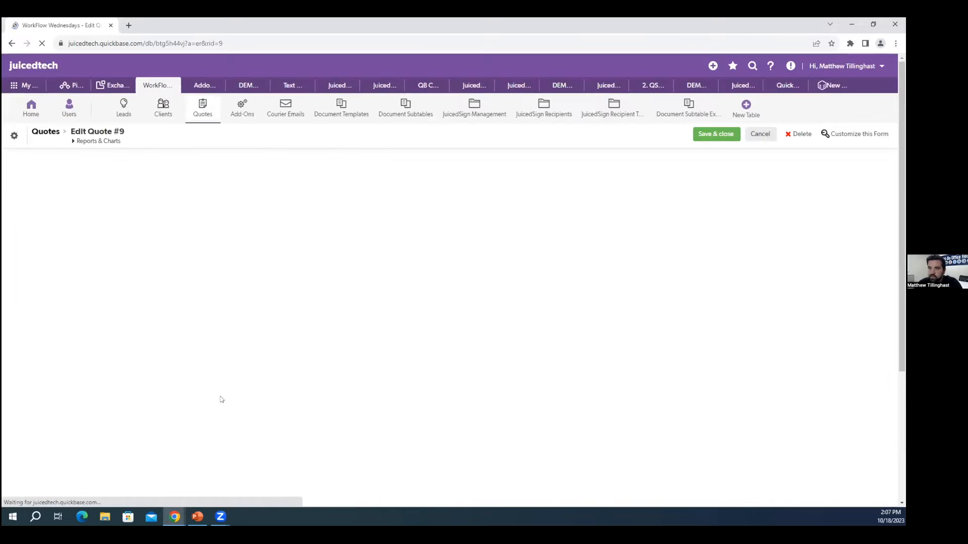
pyautogui.scroll(-5, 251, 347)
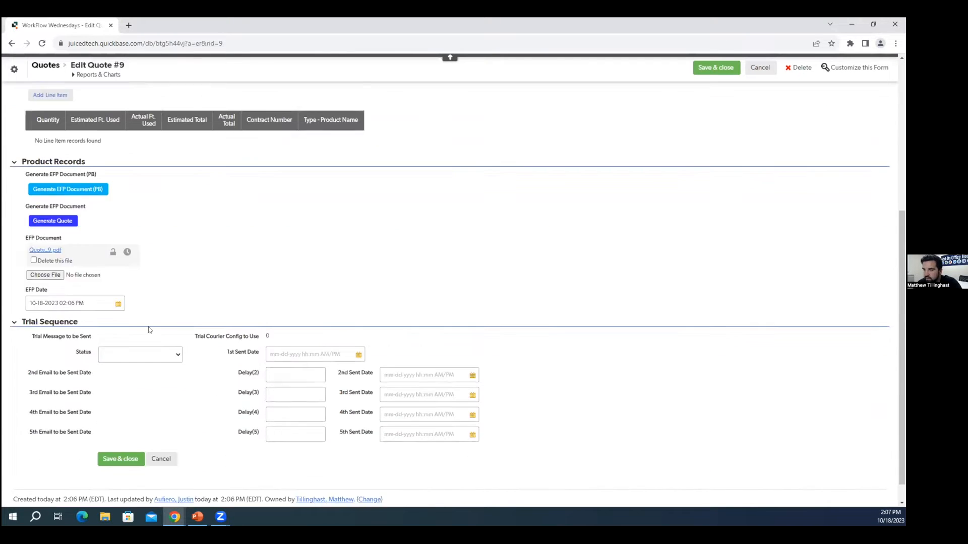
pyautogui.click(149, 337)
pyautogui.click(215, 351)
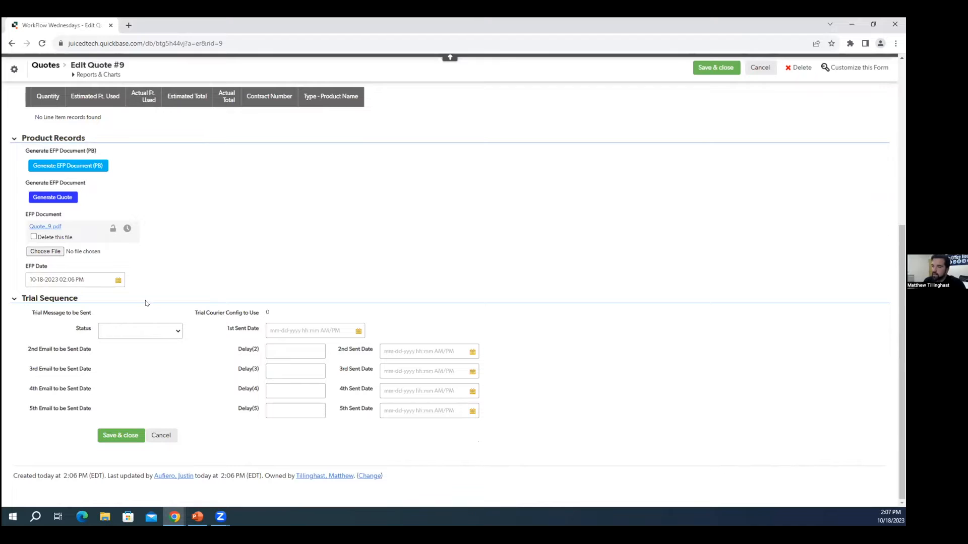
pyautogui.click(159, 332)
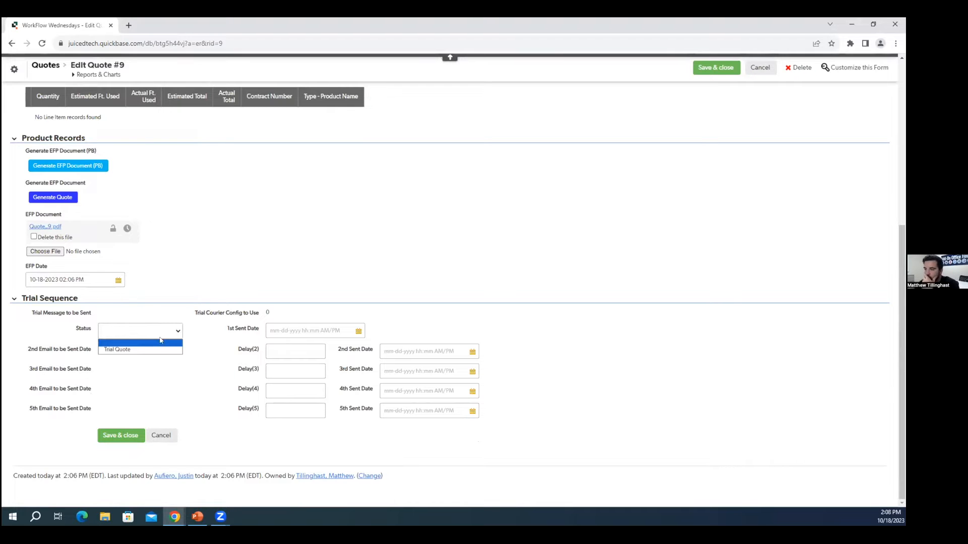
pyautogui.click(207, 349)
pyautogui.click(138, 331)
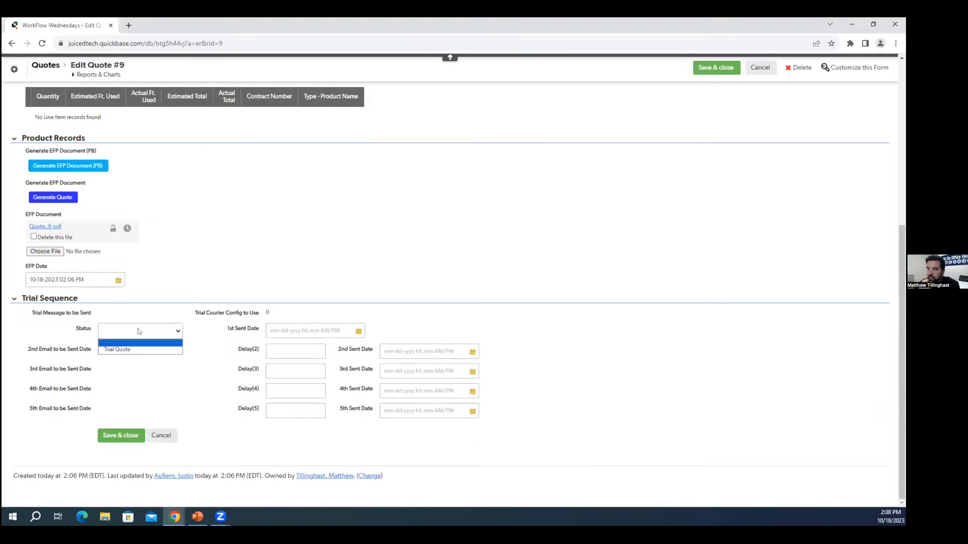
pyautogui.click(197, 354)
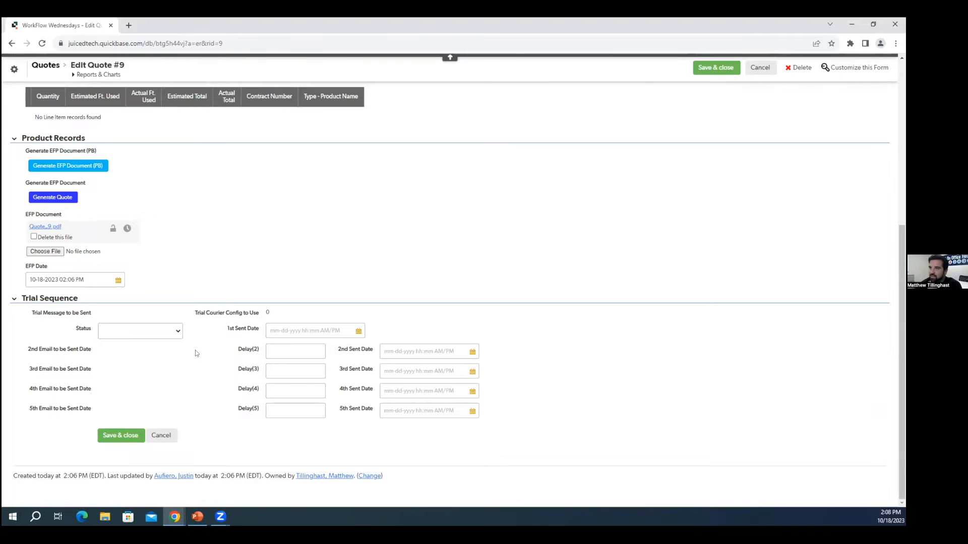
pyautogui.click(121, 330)
pyautogui.click(146, 348)
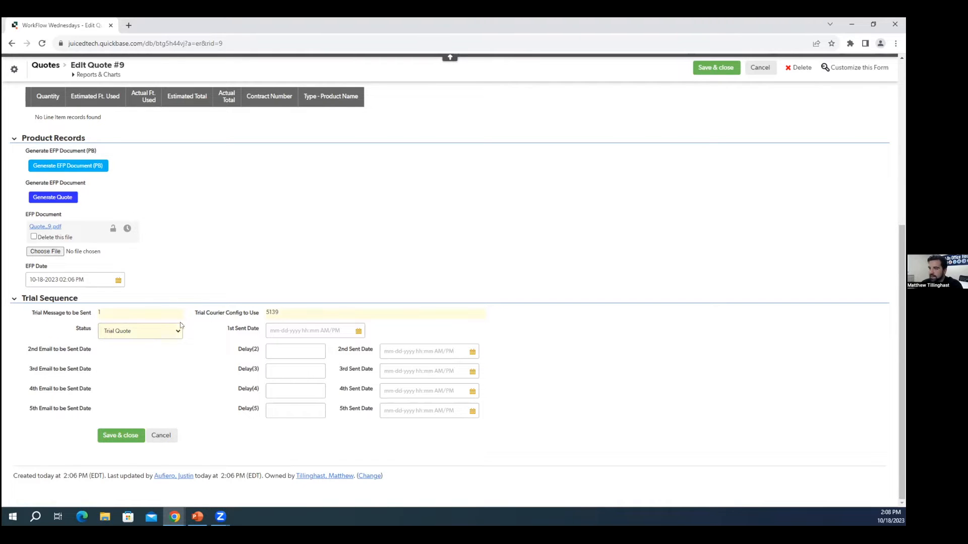
# Open the field properties of Trial Message to be Sent and Trial Courier Config to Use in separate browser tabs
pyautogui.rightClick(119, 315)
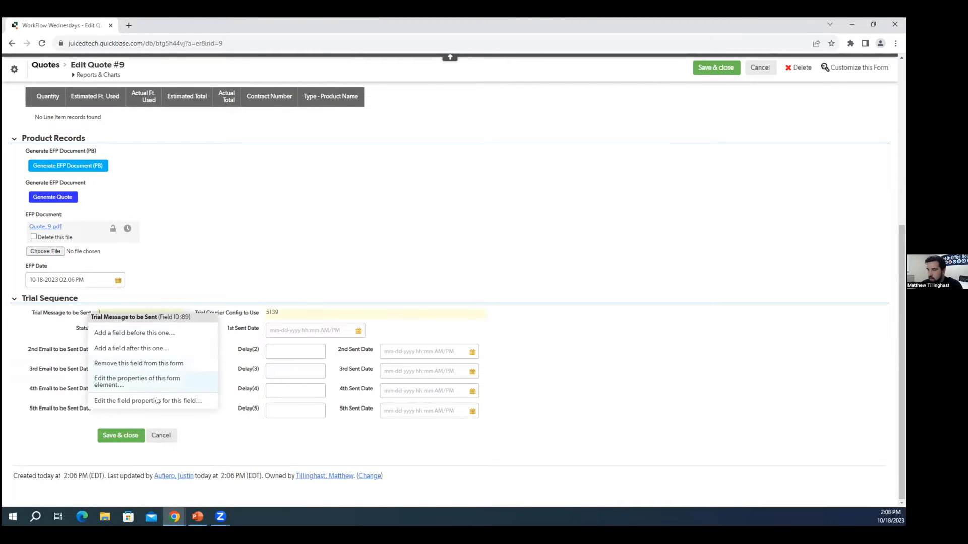
pyautogui.rightClick(176, 400)
pyautogui.click(177, 404)
pyautogui.click(51, 324)
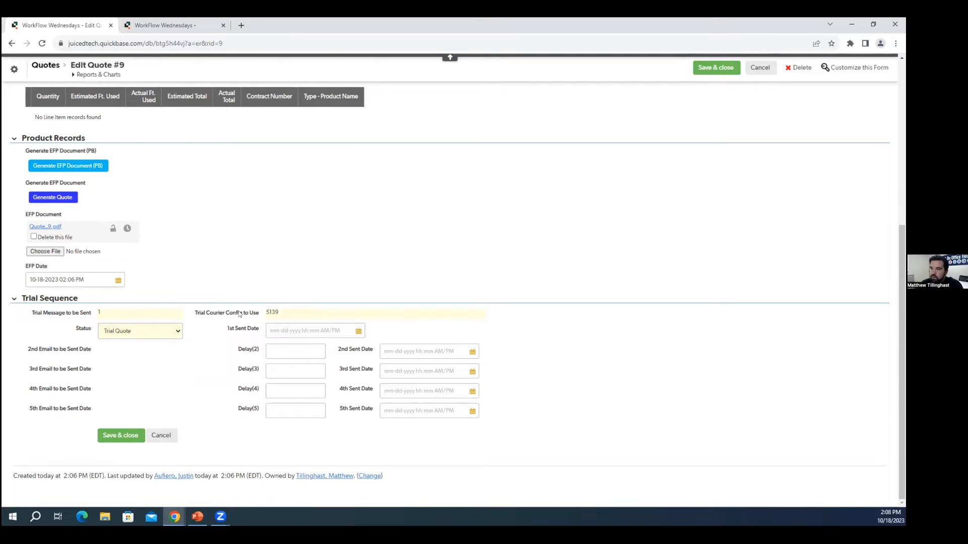
pyautogui.rightClick(259, 316)
pyautogui.rightClick(300, 400)
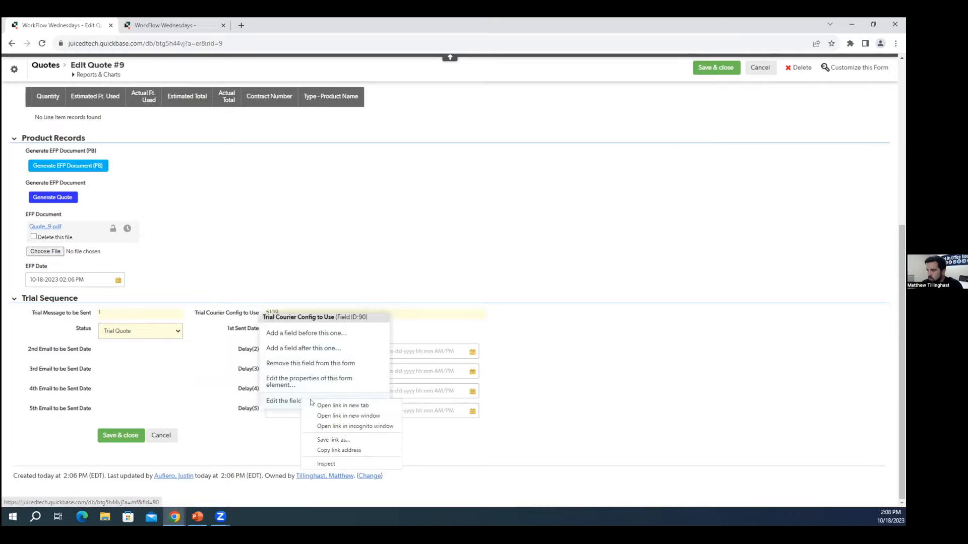
pyautogui.click(323, 404)
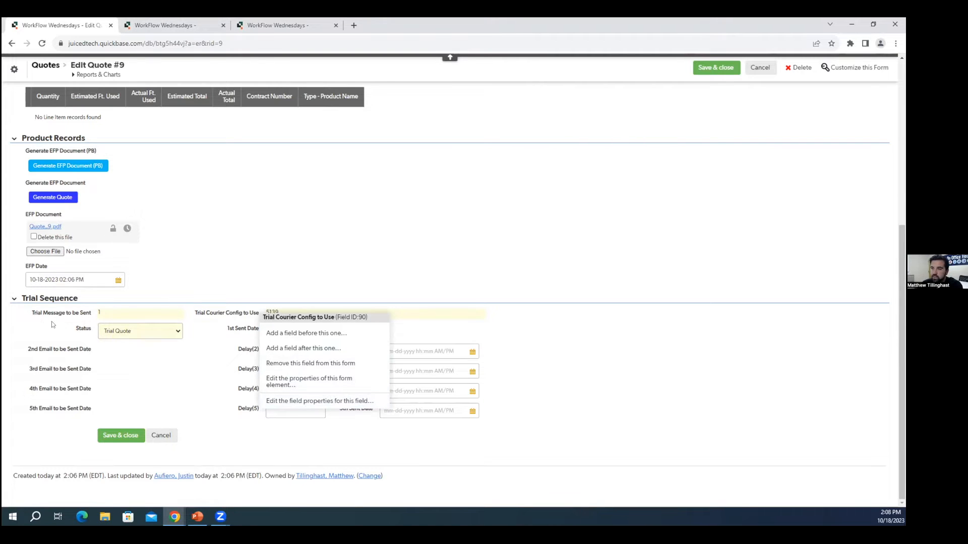
# Enlarge the Trial Message to be Sent formula and examine its opening condition on the Trial Quote status
pyautogui.click(161, 25)
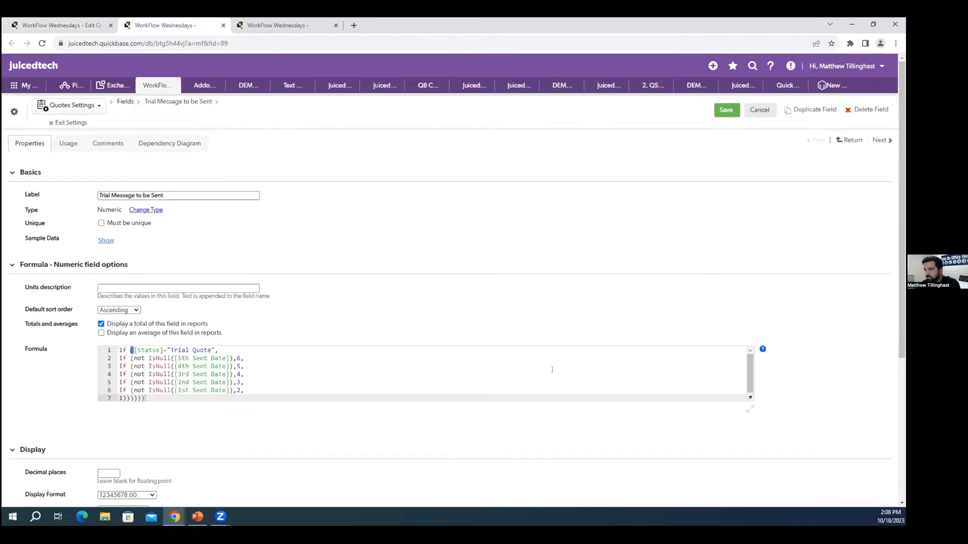
pyautogui.scroll(-1, 748, 363)
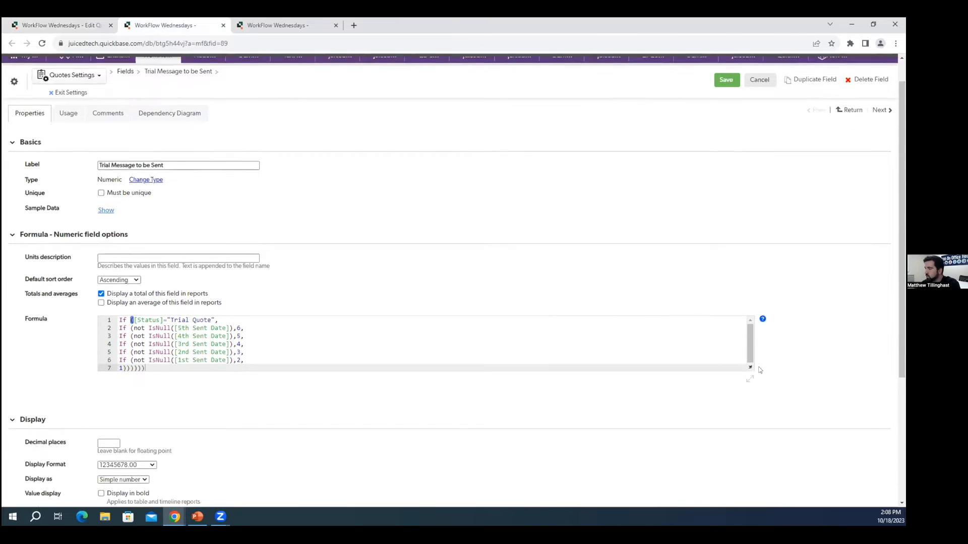
pyautogui.moveTo(751, 360); pyautogui.dragTo(751, 388)
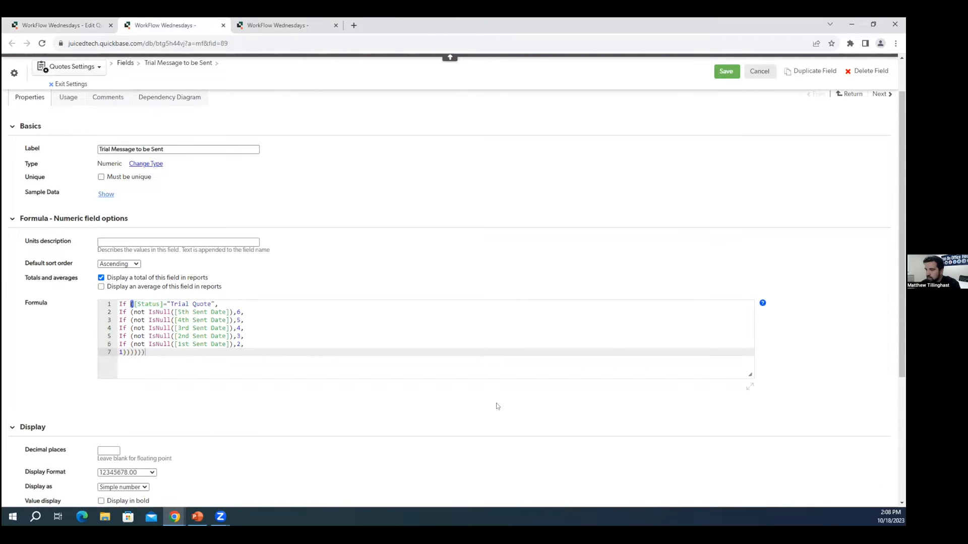
pyautogui.hotkey('ctrl', '+')
pyautogui.hotkey('ctrl', '+')
pyautogui.scroll(-1, 439, 401)
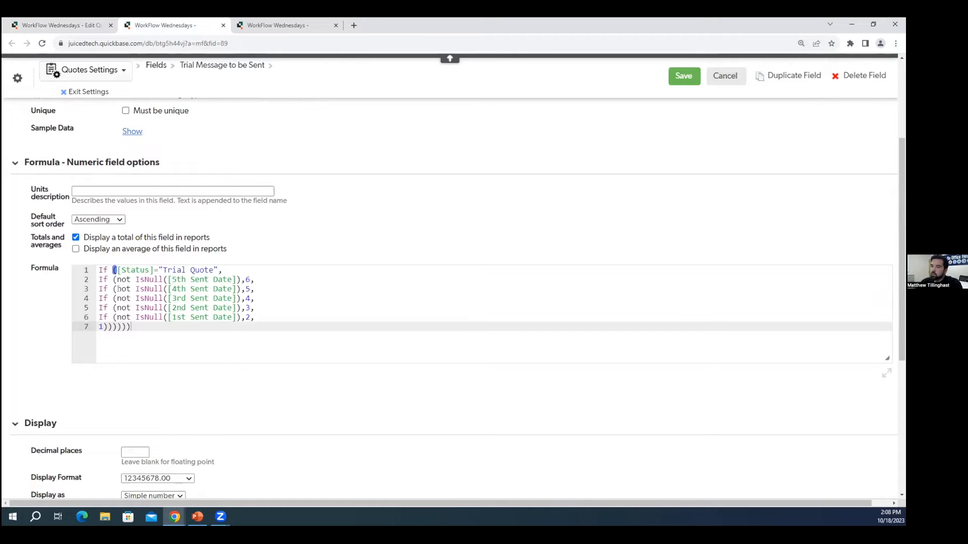
pyautogui.moveTo(97, 268); pyautogui.dragTo(159, 270)
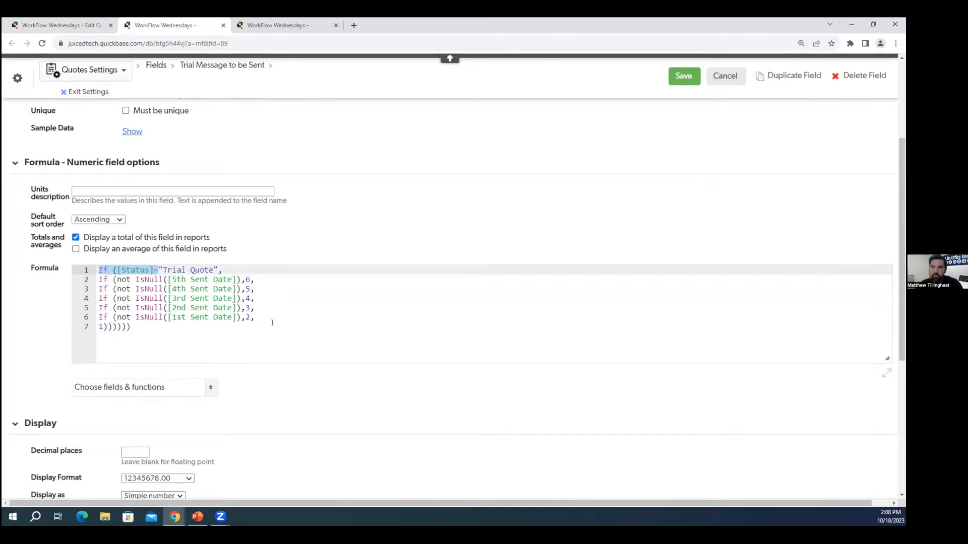
pyautogui.click(225, 332)
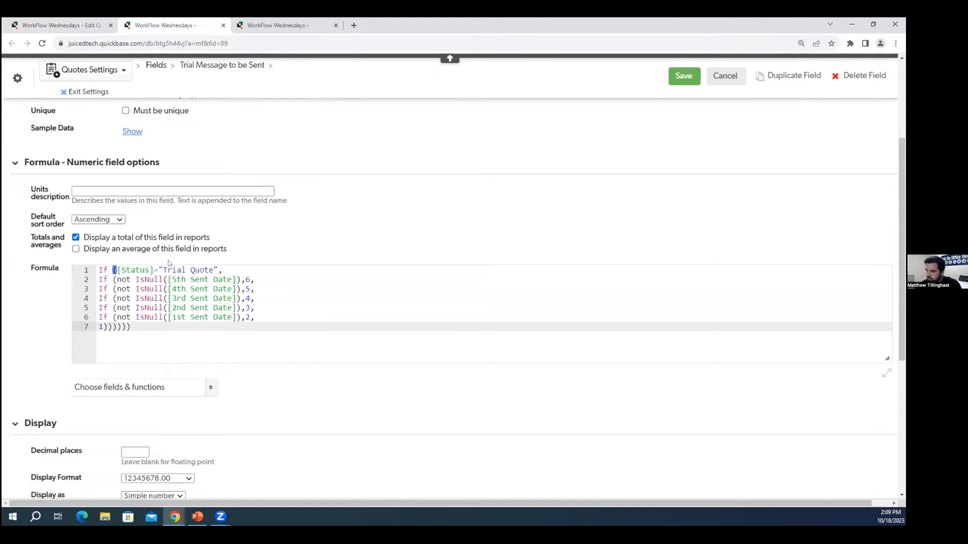
pyautogui.moveTo(102, 270); pyautogui.dragTo(218, 271)
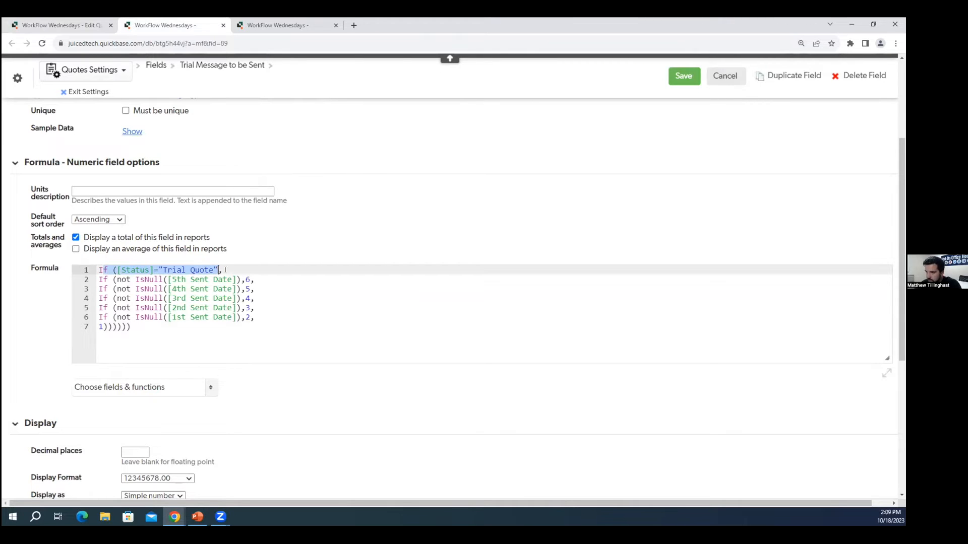
pyautogui.click(226, 270)
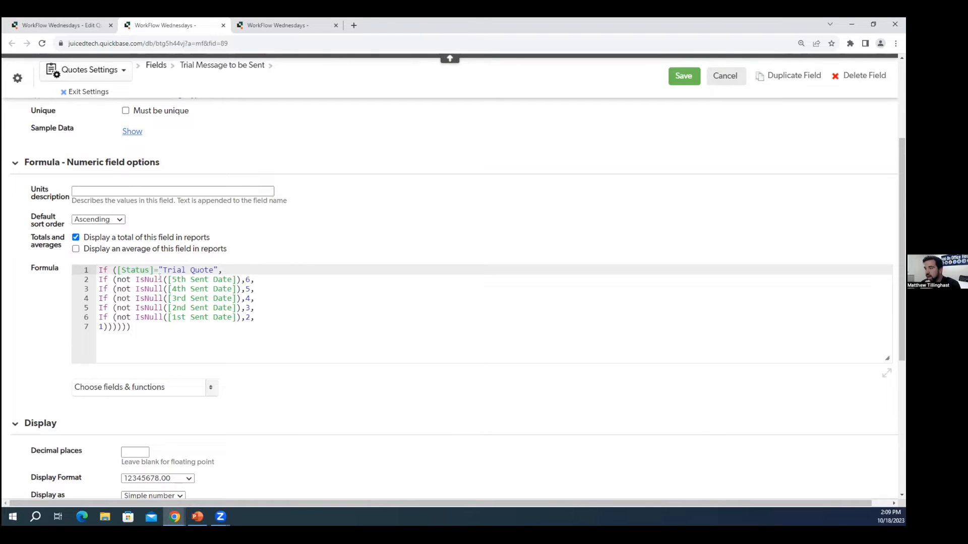
# Examine the formula's sent-date conditions line by line, from the 5th Sent Date through the 1st to the final default
pyautogui.moveTo(173, 279); pyautogui.dragTo(225, 285)
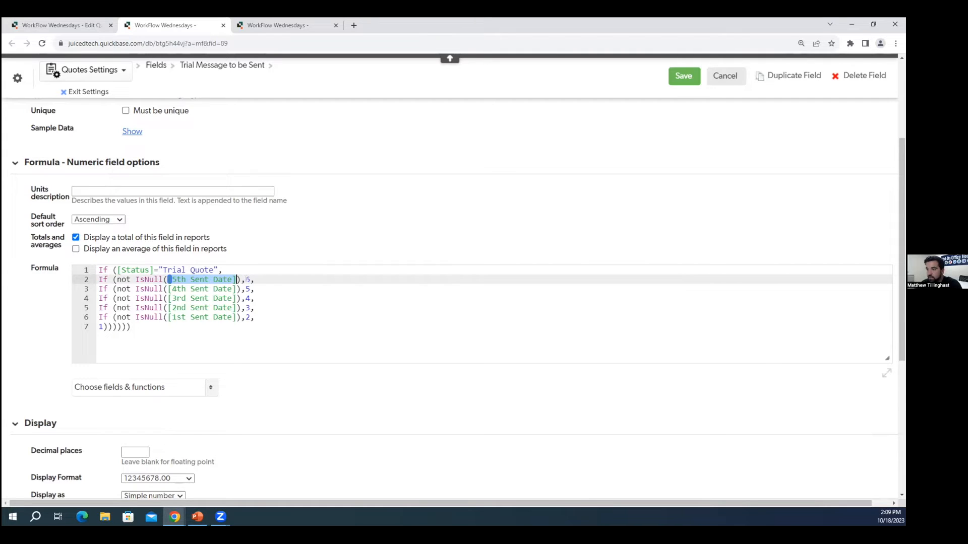
pyautogui.click(247, 280)
pyautogui.click(196, 288)
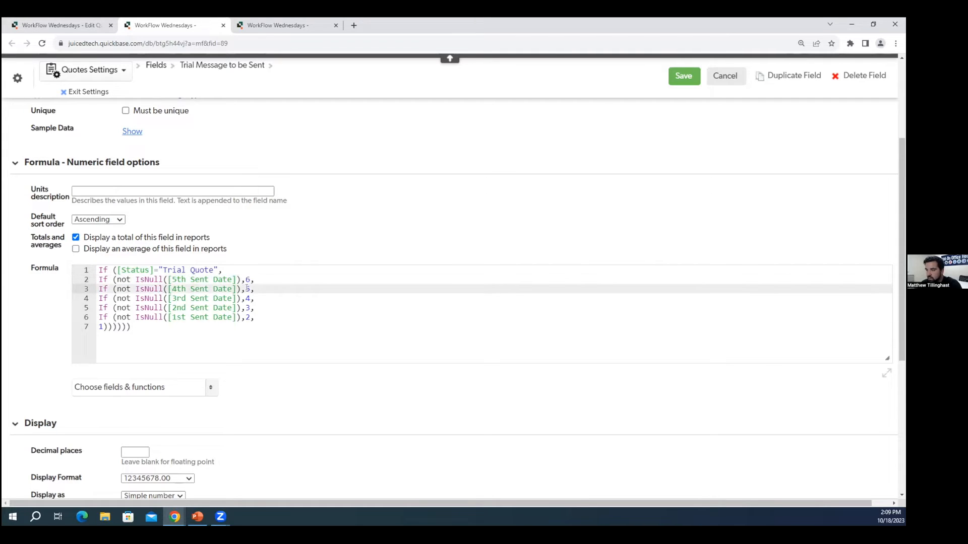
pyautogui.click(209, 298)
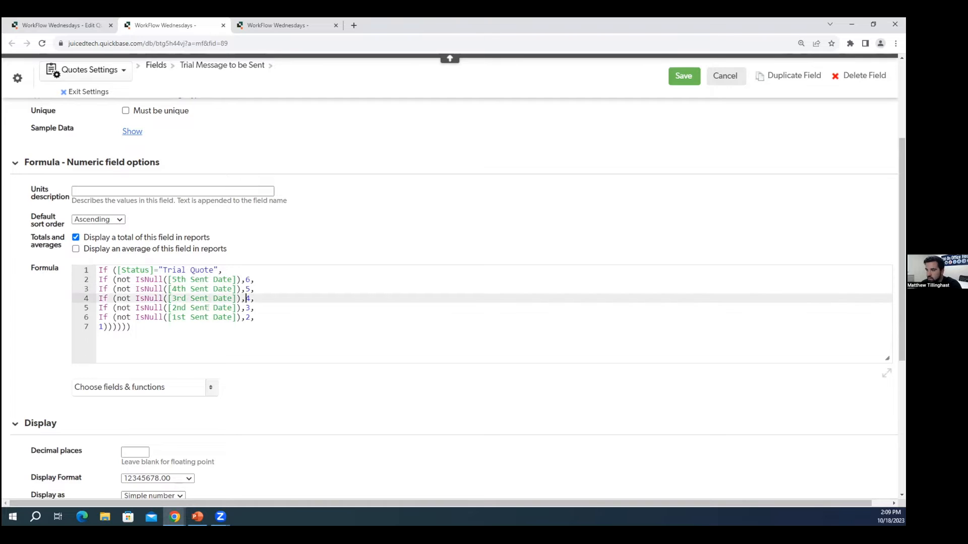
pyautogui.click(205, 308)
pyautogui.click(250, 317)
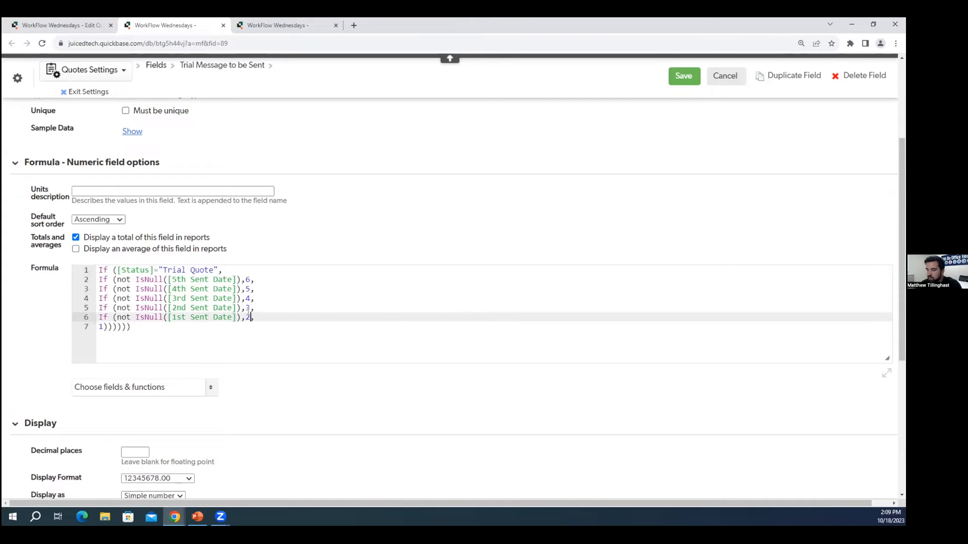
pyautogui.click(103, 326)
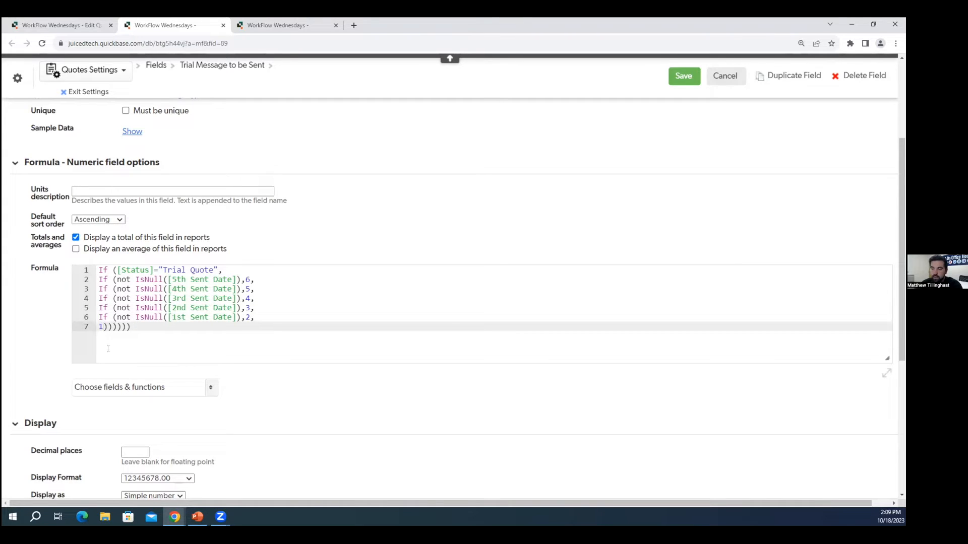
# Return to the quote being edited and examine its 1st through 5th Sent Date fields in the Trial Sequence section
pyautogui.click(83, 24)
pyautogui.scroll(-1, 296, 331)
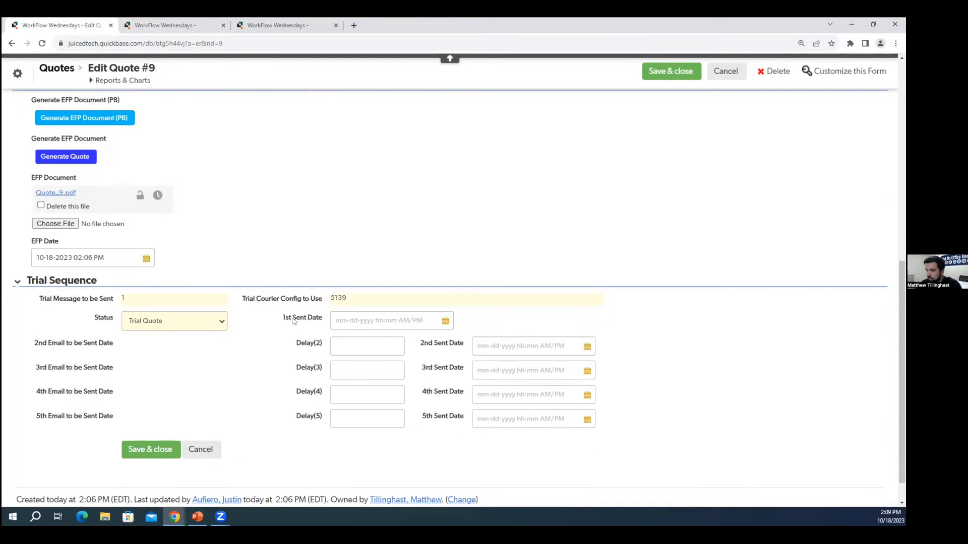
pyautogui.tripleClick(327, 318)
pyautogui.moveTo(421, 345); pyautogui.dragTo(464, 345)
pyautogui.moveTo(422, 368); pyautogui.dragTo(428, 418)
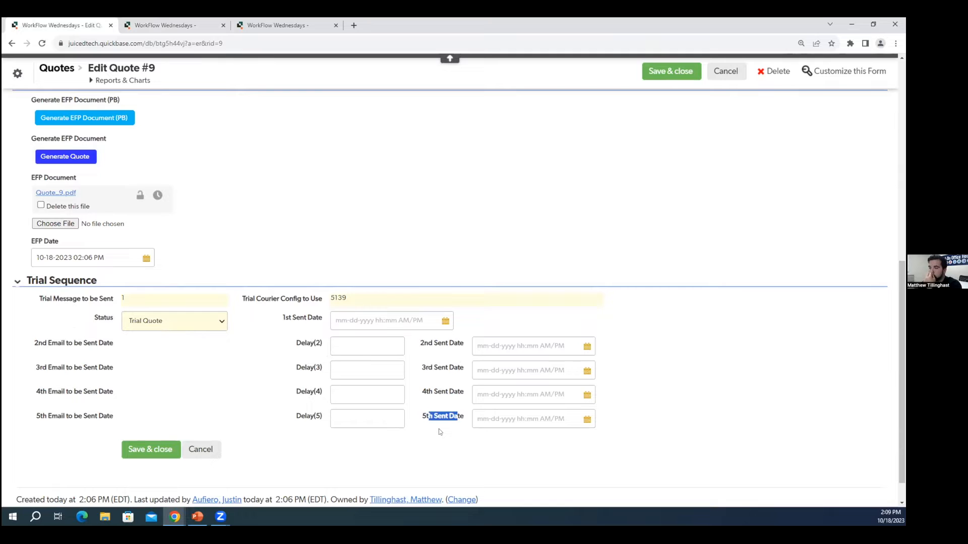
pyautogui.click(439, 432)
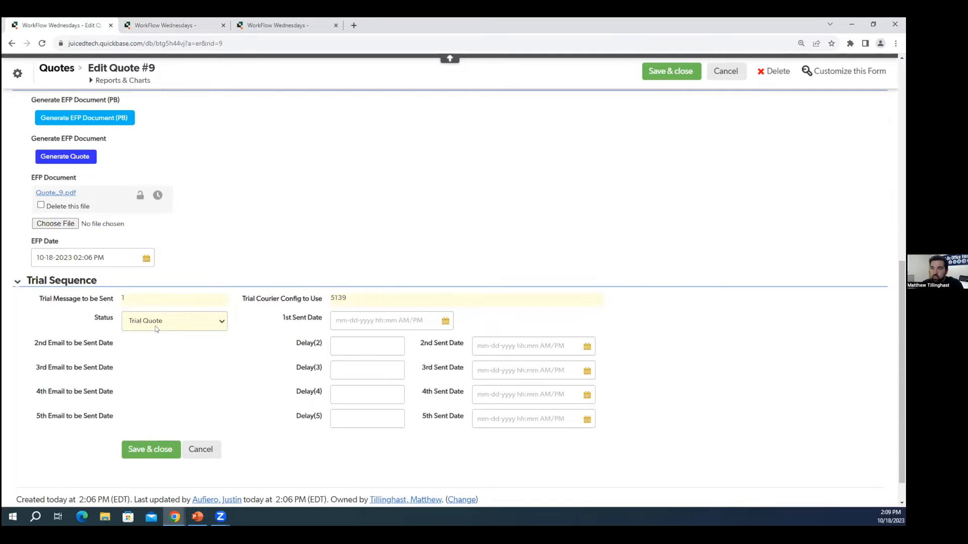
# Compare the Trial Message to be Sent field properties with the Trial Sequence values on the quote
pyautogui.click(179, 20)
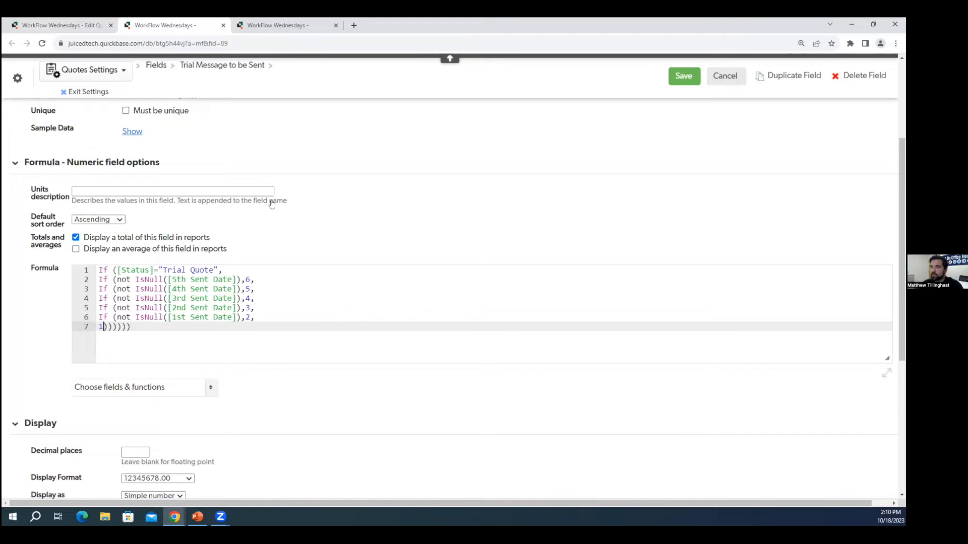
pyautogui.click(96, 25)
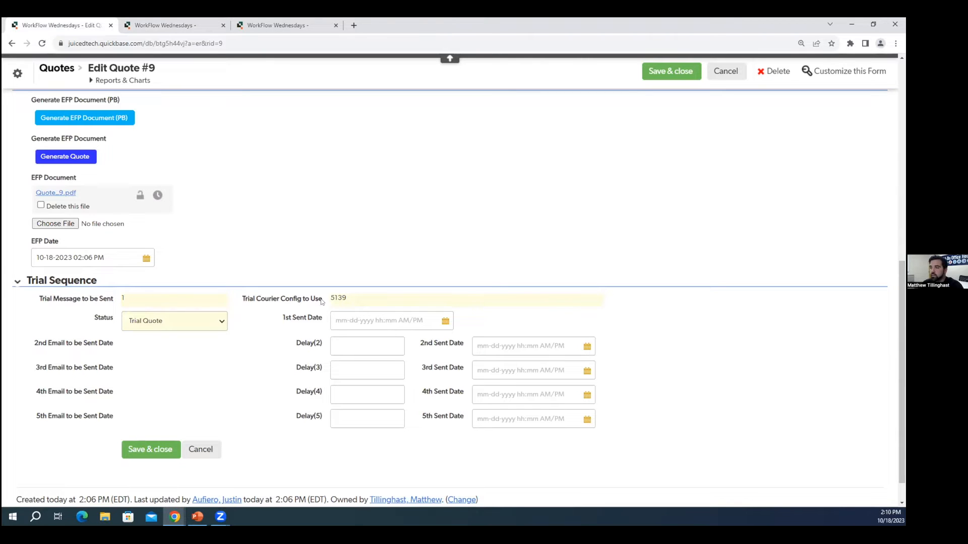
pyautogui.click(192, 24)
pyautogui.scroll(3, 183, 111)
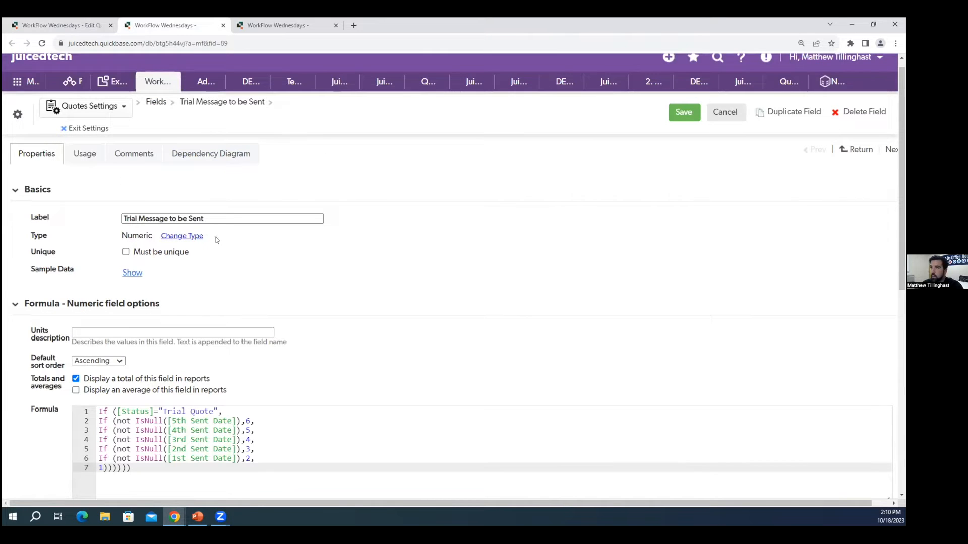
pyautogui.click(89, 25)
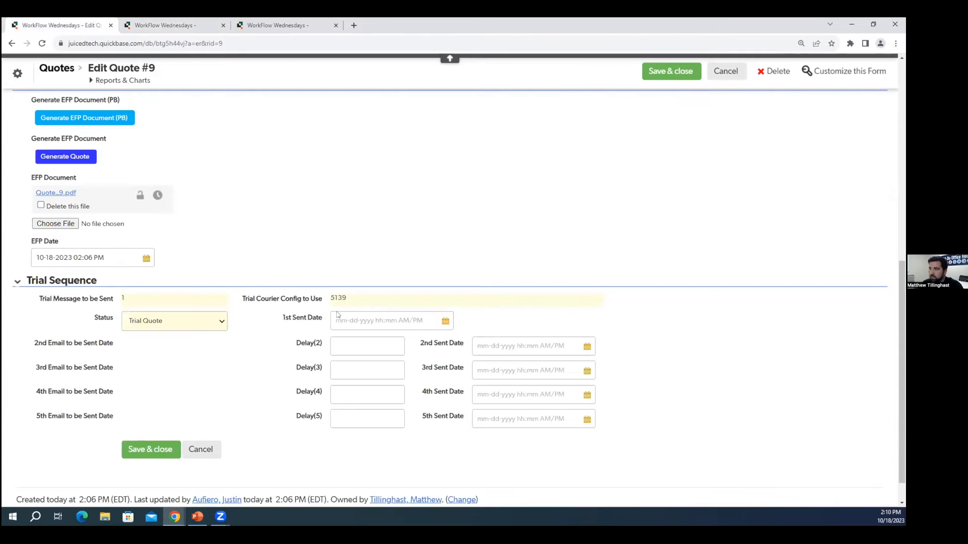
# Open the Trial Courier Config to Use properties, enlarge the formula, and examine its reference to Trial Message to be Sent
pyautogui.click(268, 22)
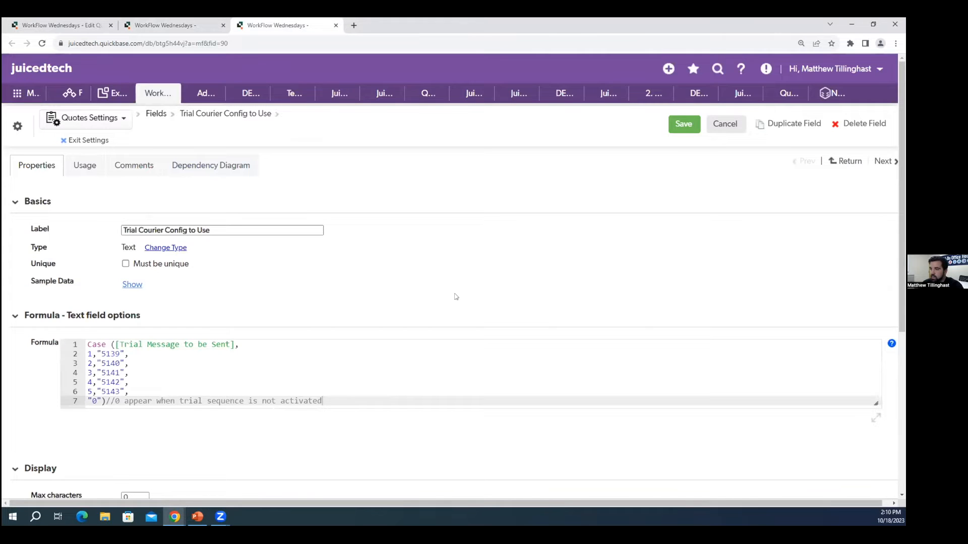
pyautogui.scroll(-1, 555, 307)
pyautogui.moveTo(877, 355); pyautogui.dragTo(879, 371)
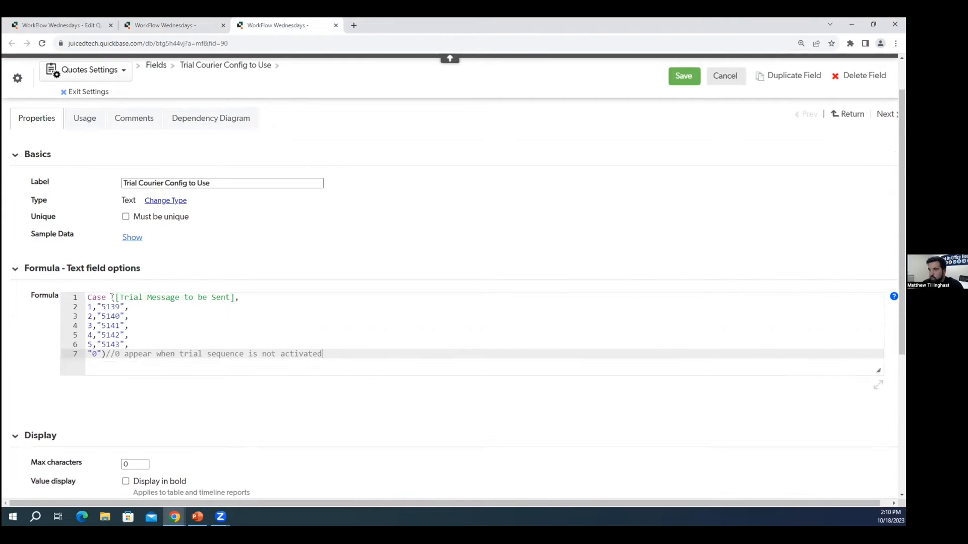
pyautogui.moveTo(115, 297); pyautogui.dragTo(228, 295)
pyautogui.click(166, 25)
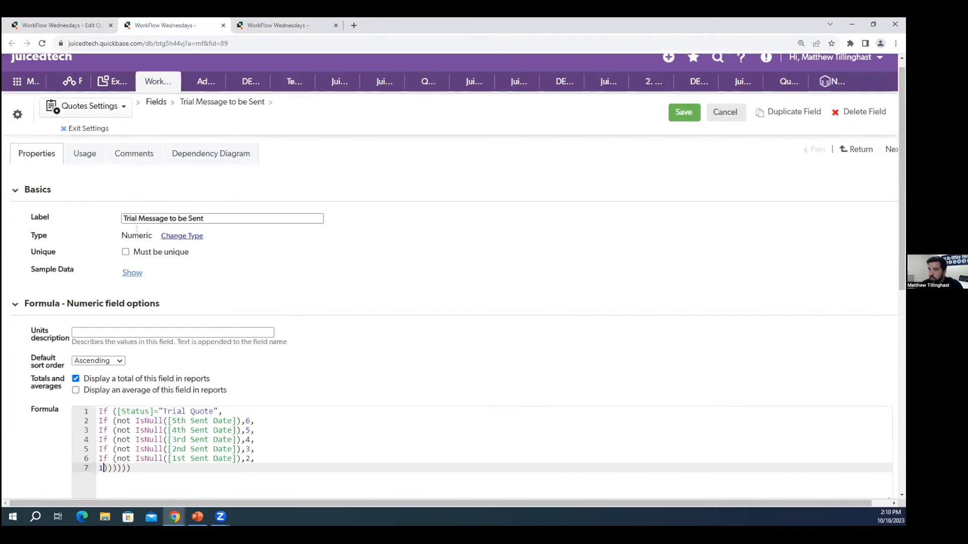
pyautogui.click(300, 24)
pyautogui.click(146, 335)
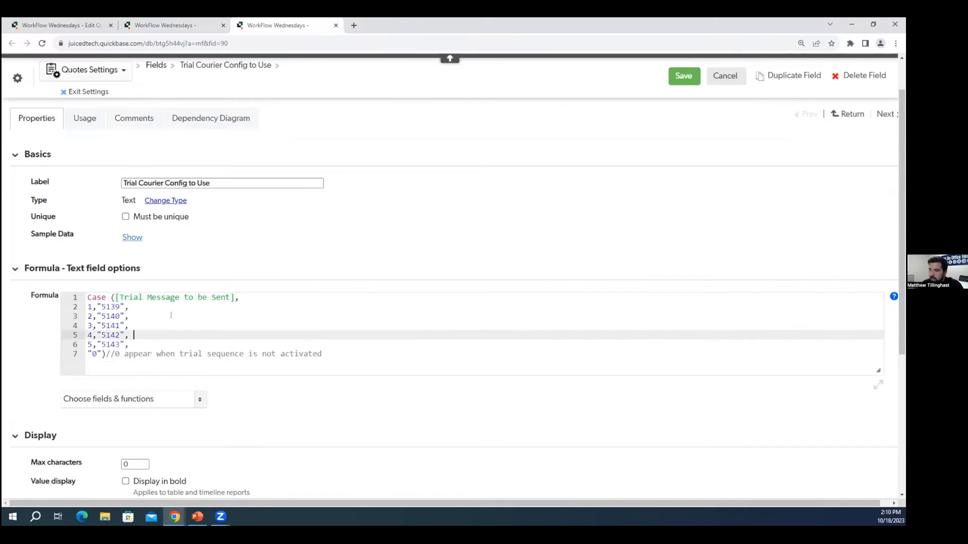
# Compare the courier config mappings for messages 1 and 2 in the formula with the Trial Sequence fields on the quote
pyautogui.click(89, 306)
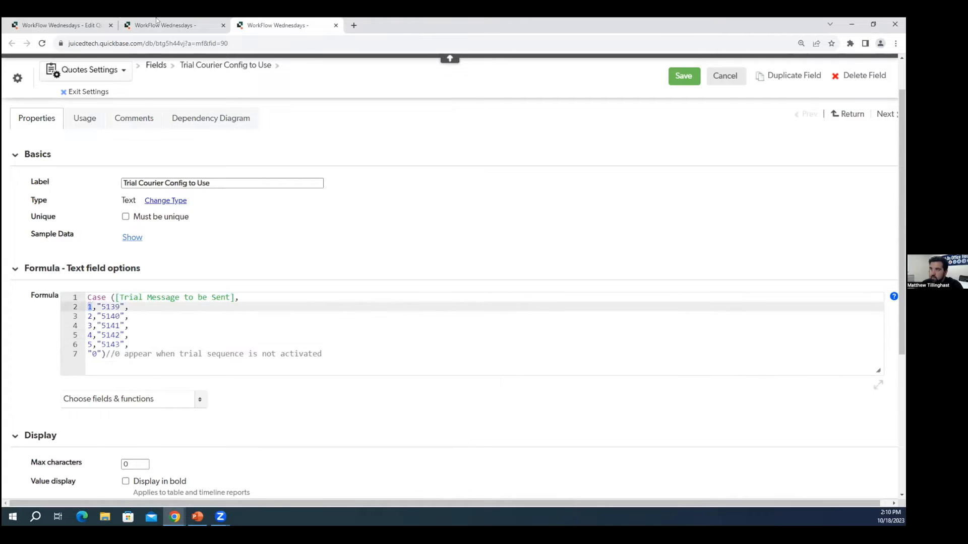
pyautogui.hotkey('ctrl', 'shift', 'Tab')
pyautogui.click(78, 23)
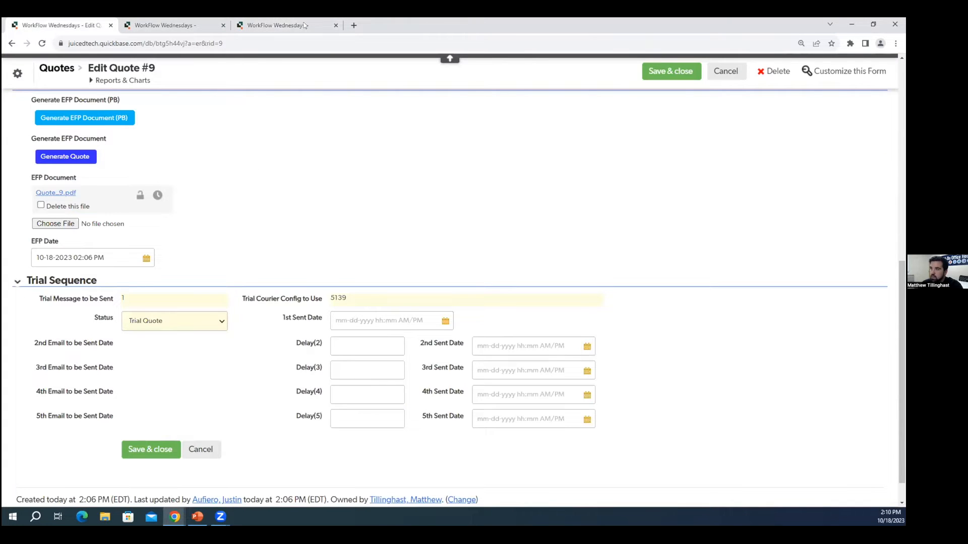
pyautogui.click(304, 25)
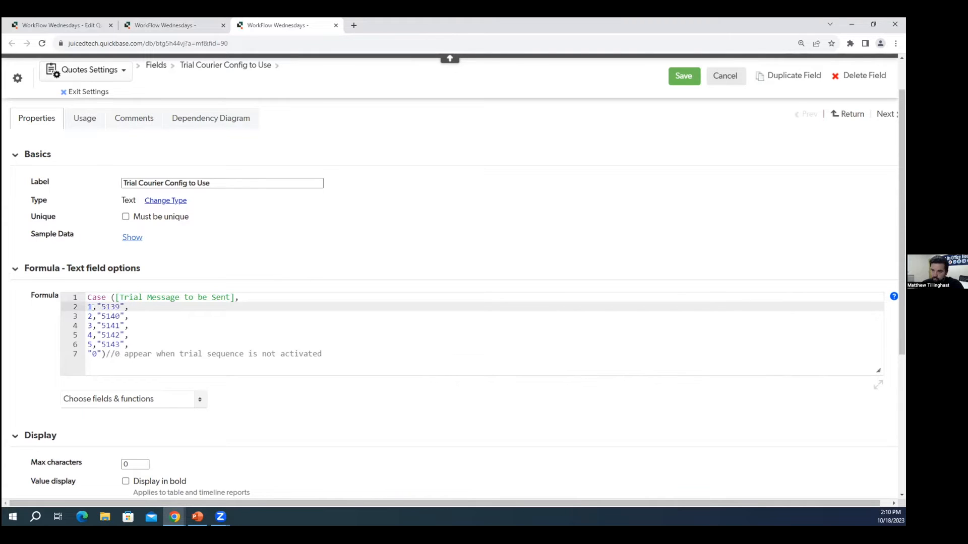
pyautogui.moveTo(101, 306); pyautogui.dragTo(120, 307)
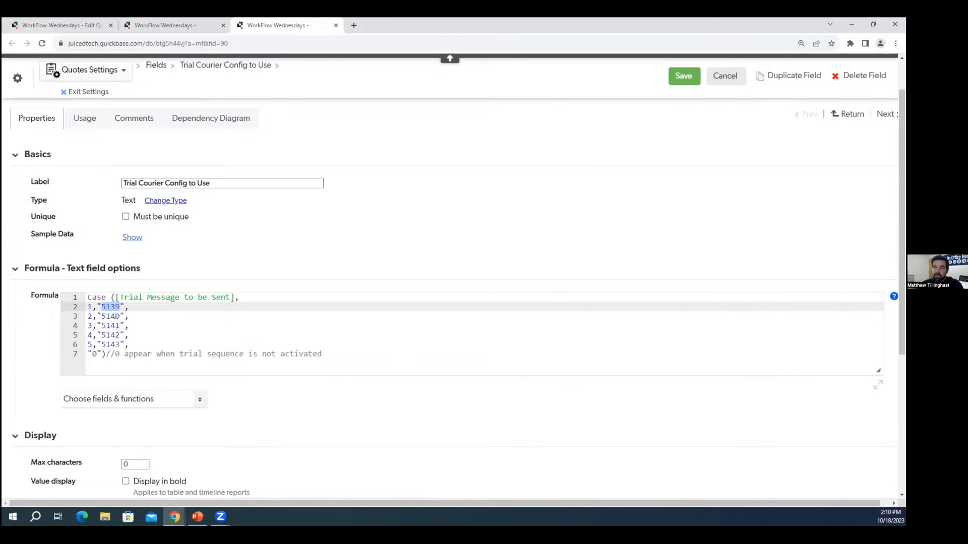
pyautogui.click(148, 313)
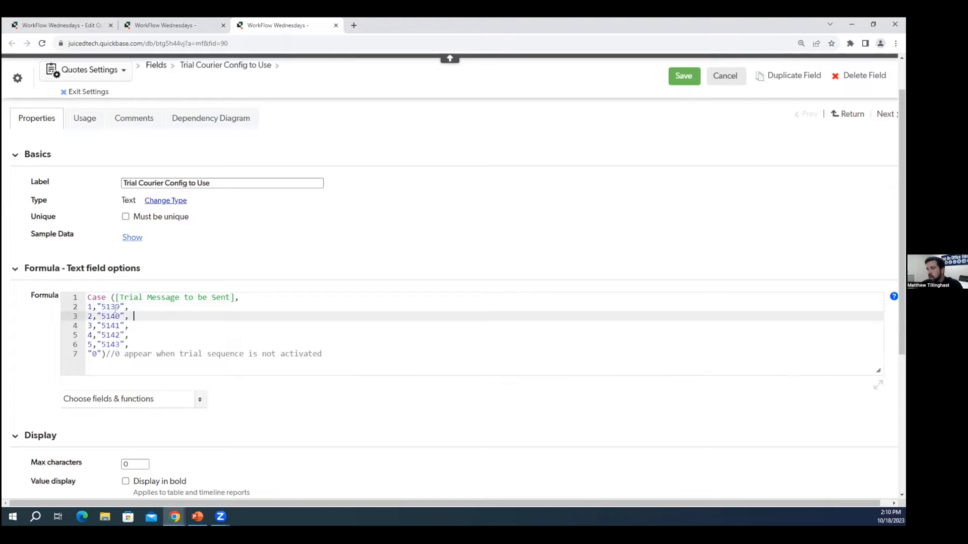
pyautogui.moveTo(101, 316); pyautogui.dragTo(122, 317)
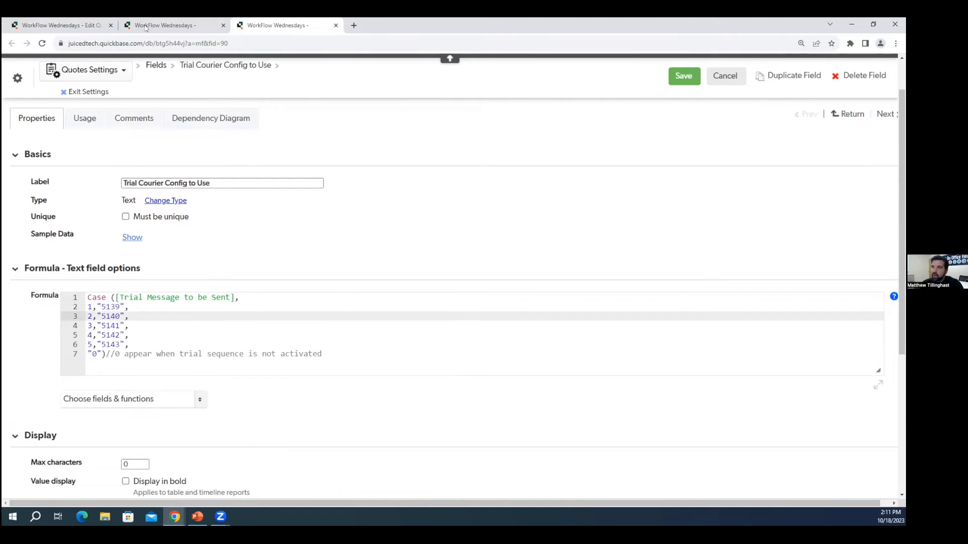
# Set the quote's Trial Sequence status to Trial Quote and save the record
pyautogui.click(89, 22)
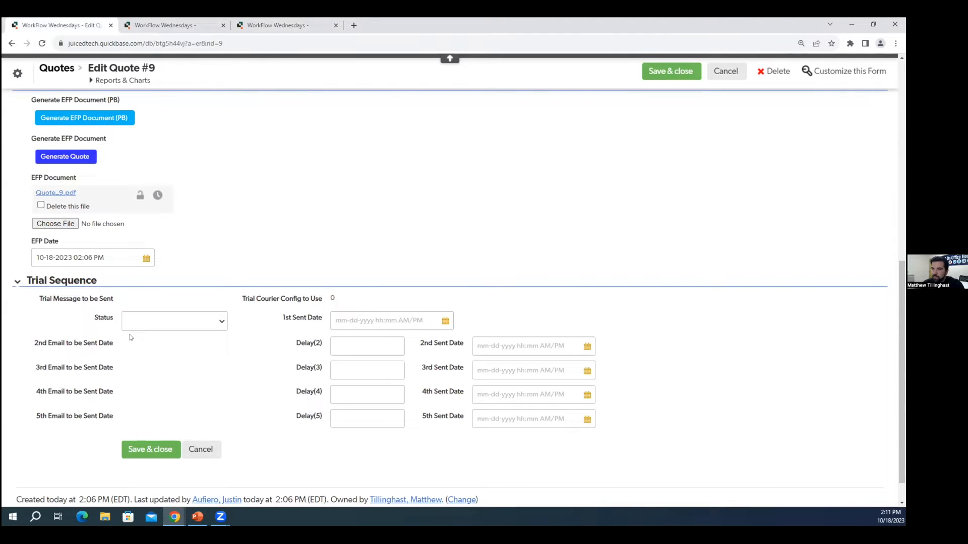
pyautogui.click(180, 328)
pyautogui.click(182, 342)
pyautogui.click(150, 450)
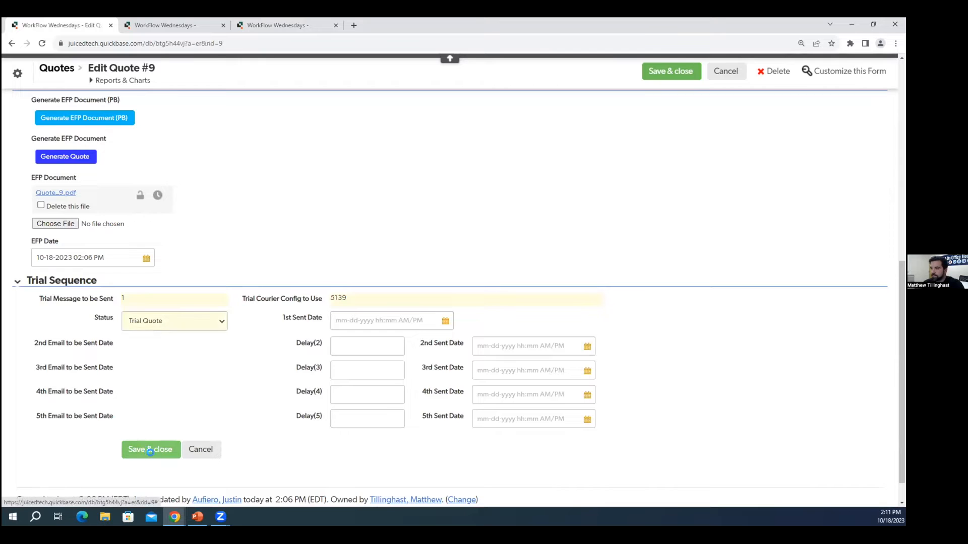
# Refresh the saved quote and check the 1st Sent Date in its Trial Sequence section
pyautogui.scroll(-5, 286, 393)
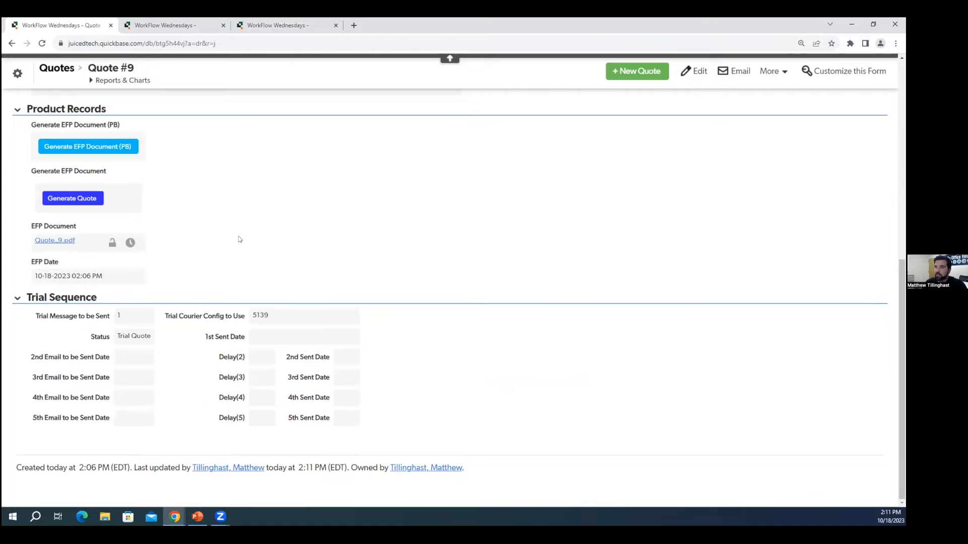
pyautogui.click(42, 43)
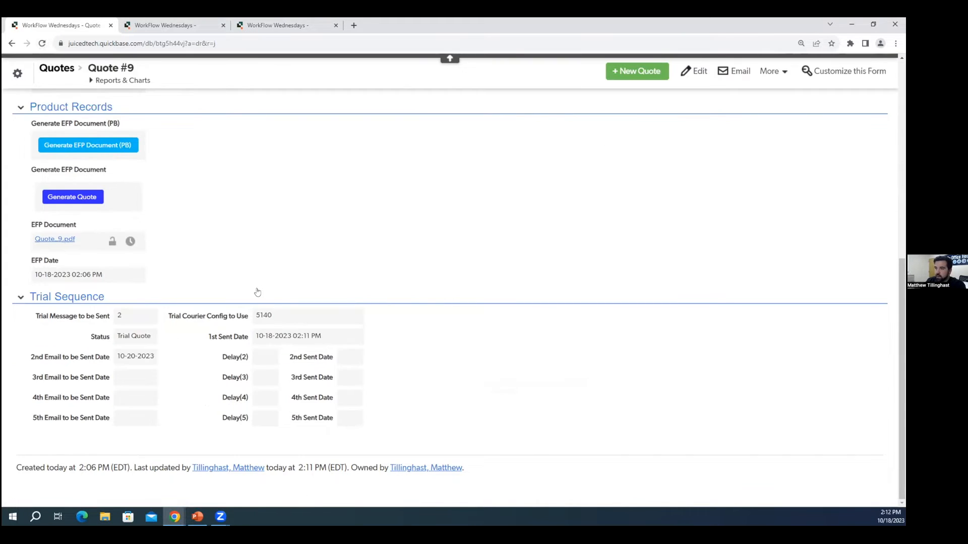
pyautogui.moveTo(258, 337); pyautogui.dragTo(322, 337)
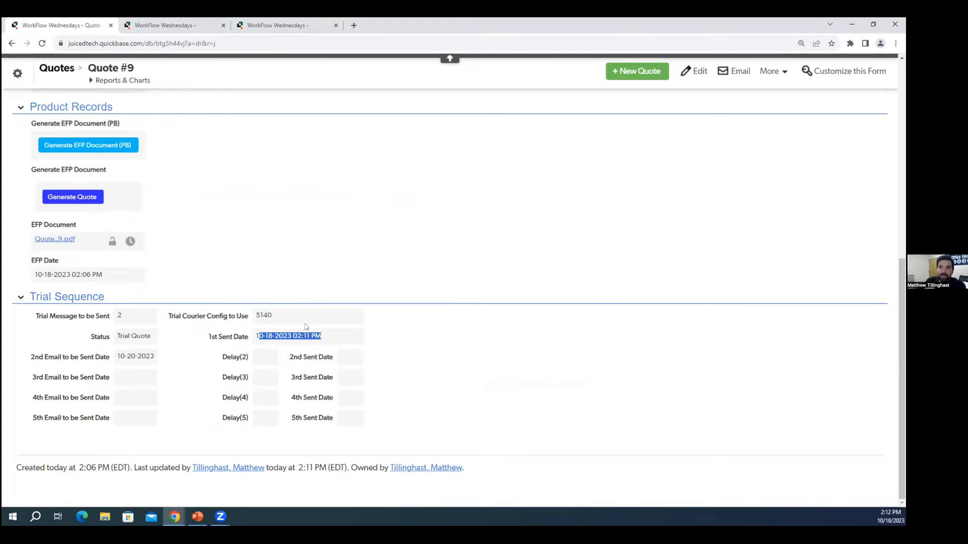
# Open the QB Courier Trial Sequence notification from the Quotes table settings and examine its list of recipient addresses
pyautogui.click(301, 275)
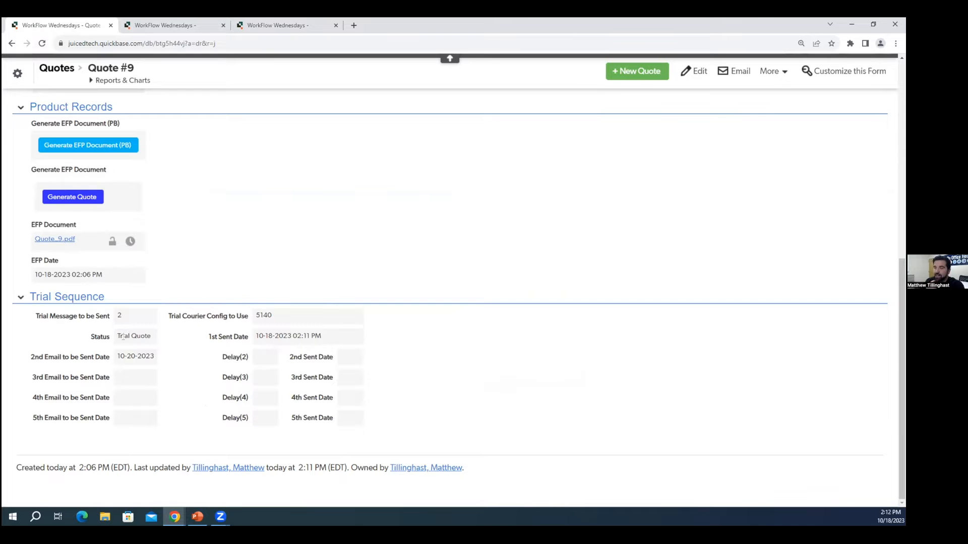
pyautogui.click(17, 73)
pyautogui.click(731, 280)
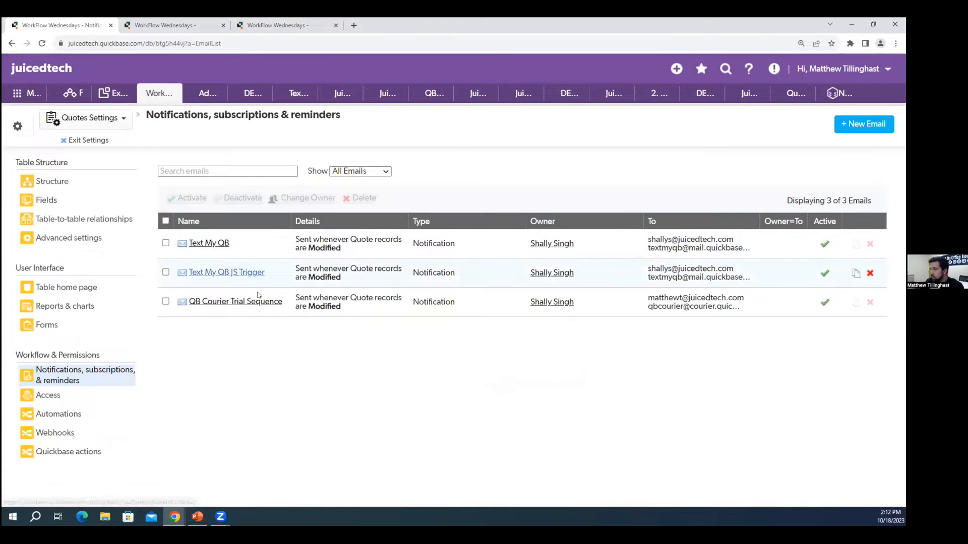
pyautogui.click(256, 301)
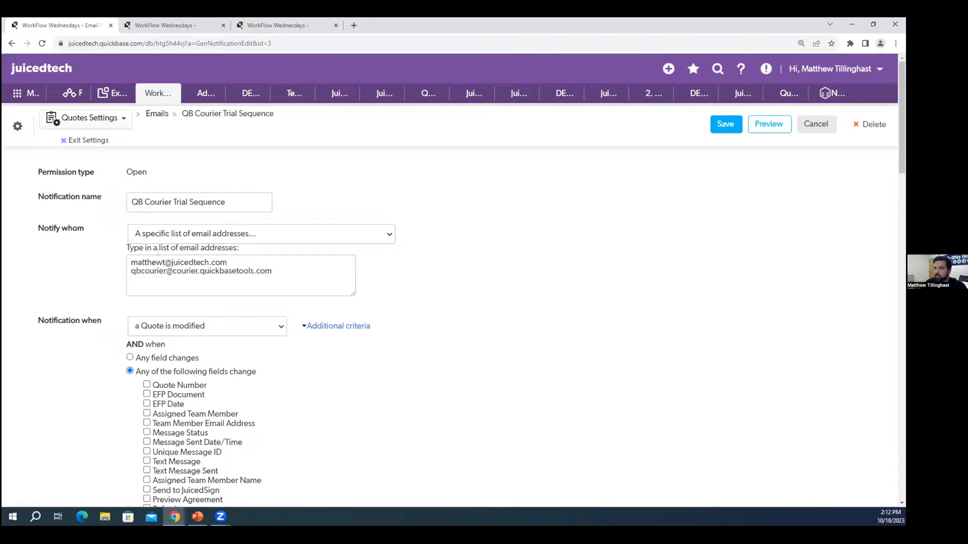
pyautogui.moveTo(132, 261)
pyautogui.mouseDown()
pyautogui.moveTo(228, 267)
pyautogui.moveTo(131, 274)
pyautogui.mouseUp()
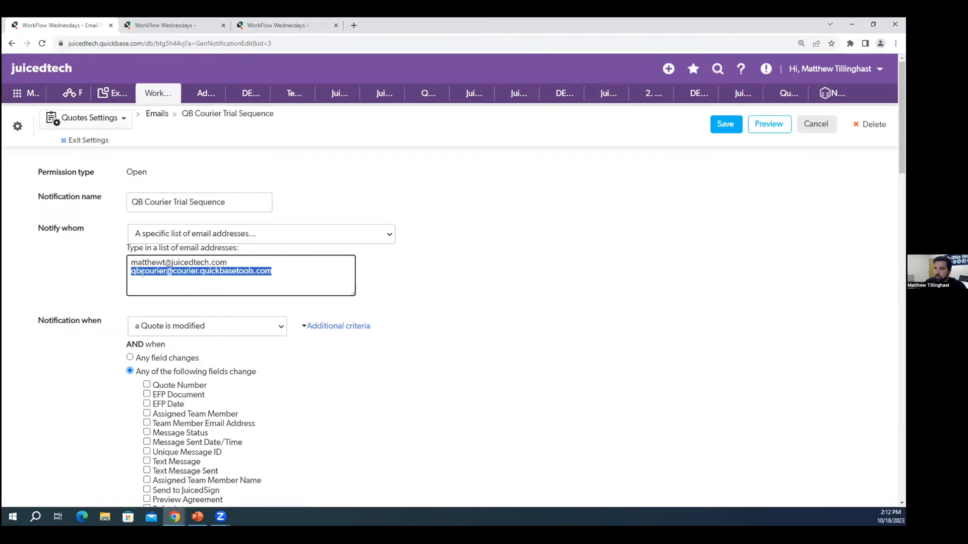
pyautogui.click(144, 273)
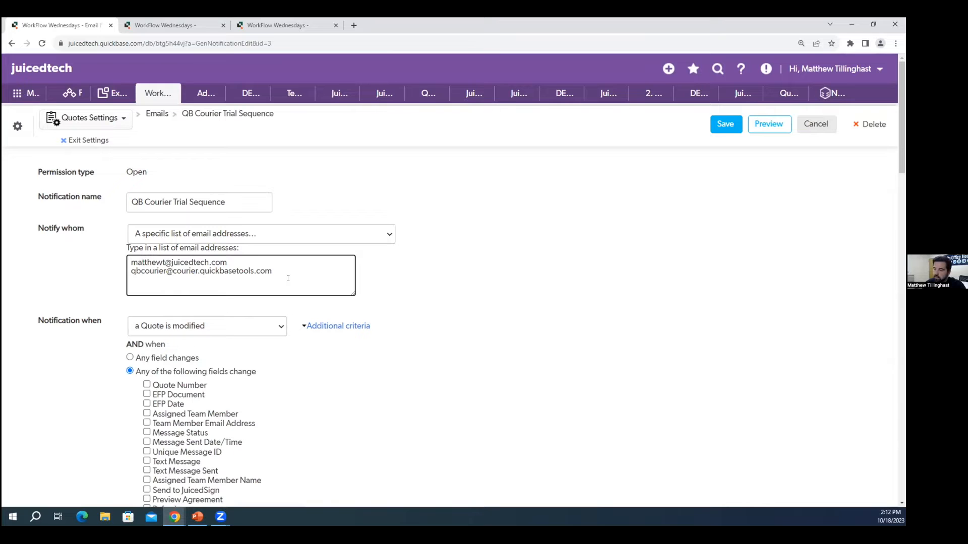
# Examine the notification's trigger settings, including the Status field change and the condition that Status is equal to Trial Quote
pyautogui.scroll(-1, 288, 279)
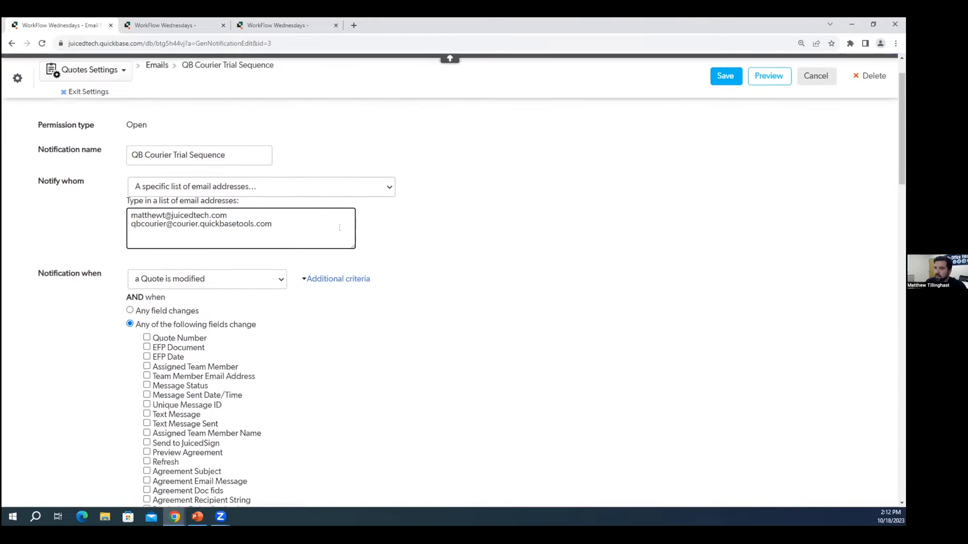
pyautogui.scroll(-3, 369, 237)
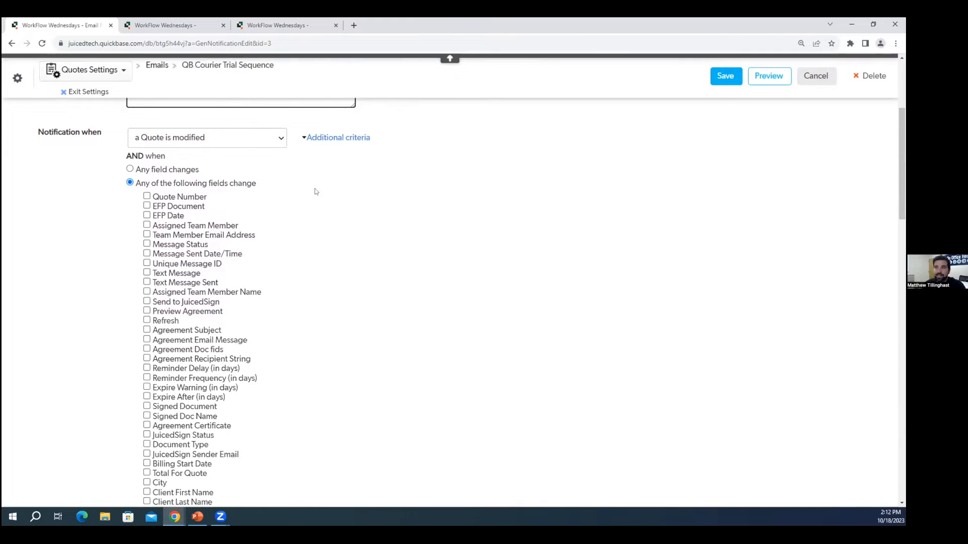
pyautogui.scroll(-4, 305, 219)
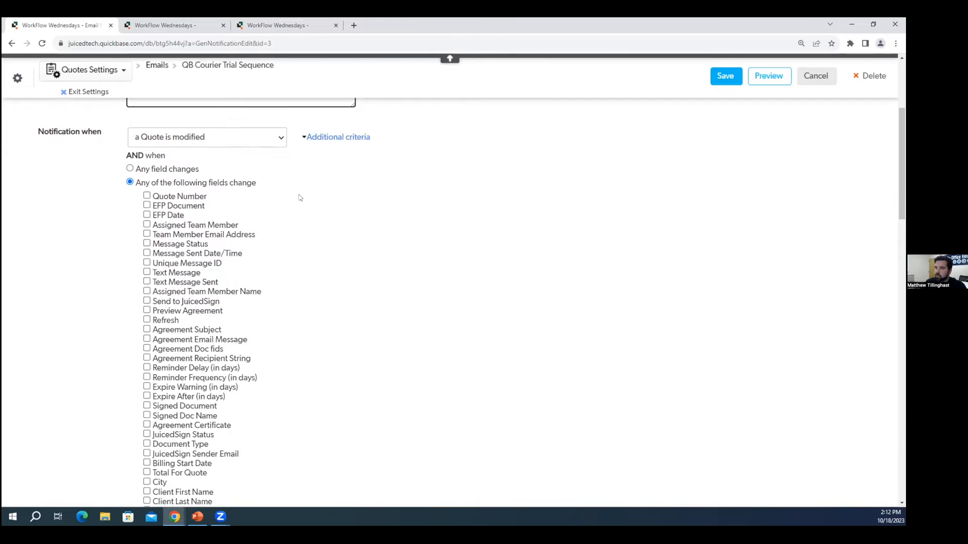
pyautogui.scroll(-4, 305, 222)
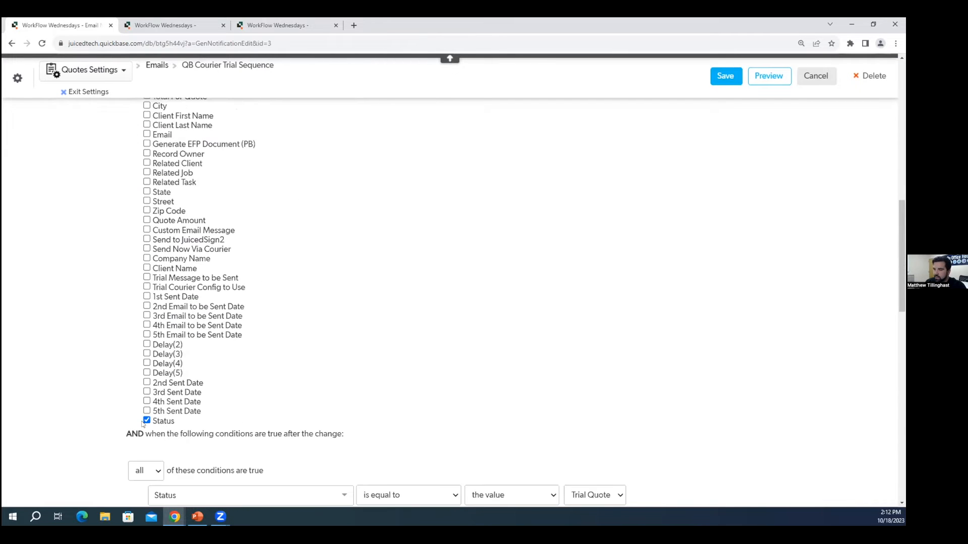
pyautogui.scroll(-3, 173, 422)
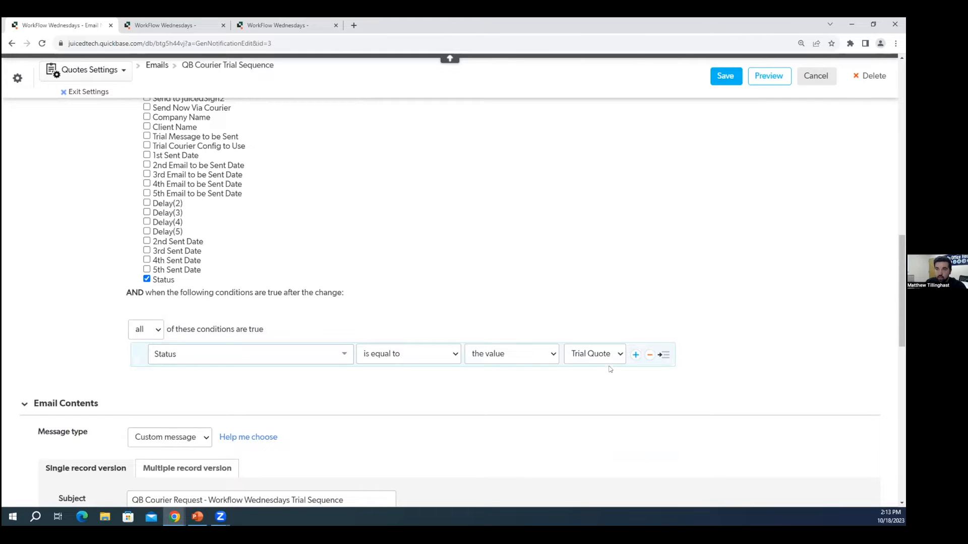
pyautogui.scroll(-2, 600, 367)
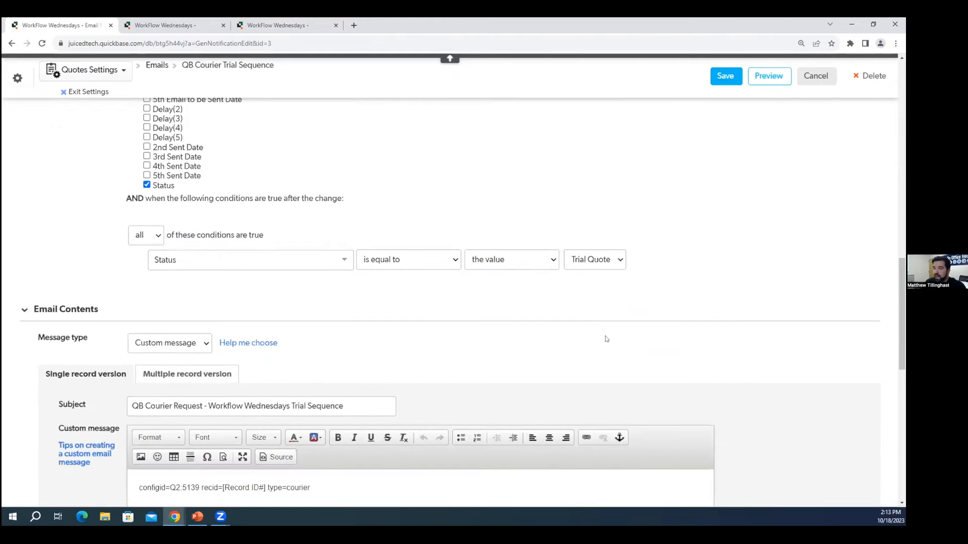
# Examine the notification's custom message and its configid value Q2:5139
pyautogui.scroll(-3, 612, 348)
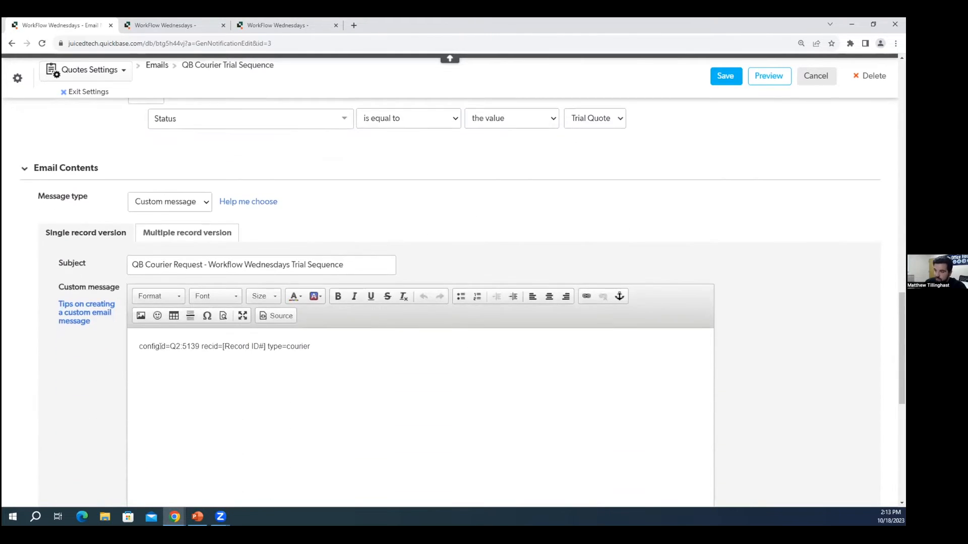
pyautogui.moveTo(139, 347); pyautogui.dragTo(202, 346)
pyautogui.click(201, 346)
pyautogui.moveTo(139, 346); pyautogui.dragTo(310, 347)
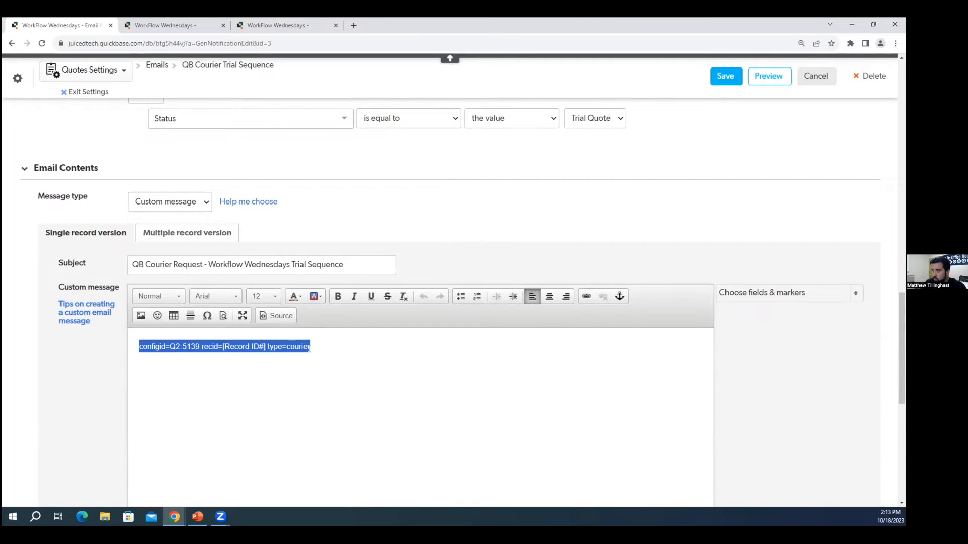
pyautogui.click(315, 347)
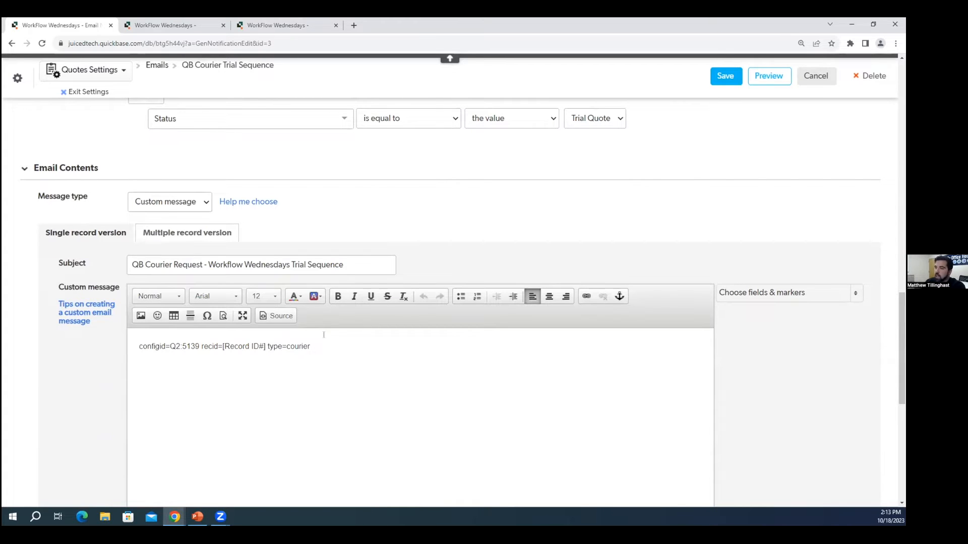
pyautogui.moveTo(138, 345); pyautogui.dragTo(181, 347)
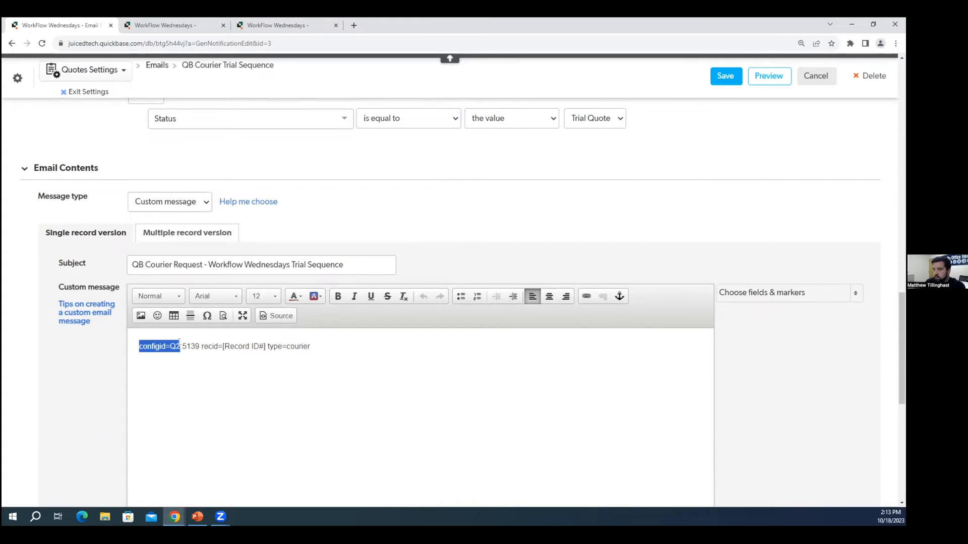
pyautogui.click(181, 347)
pyautogui.doubleClick(176, 346)
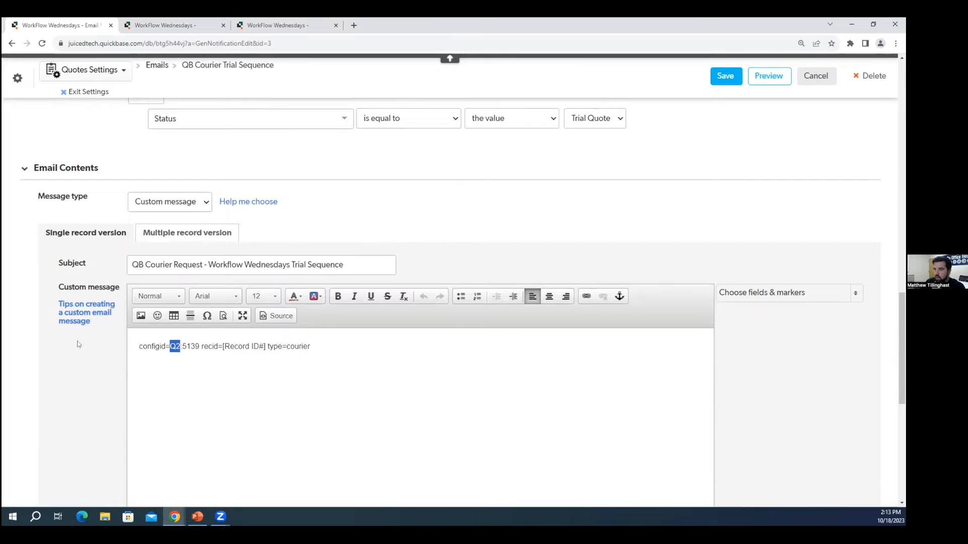
pyautogui.click(197, 346)
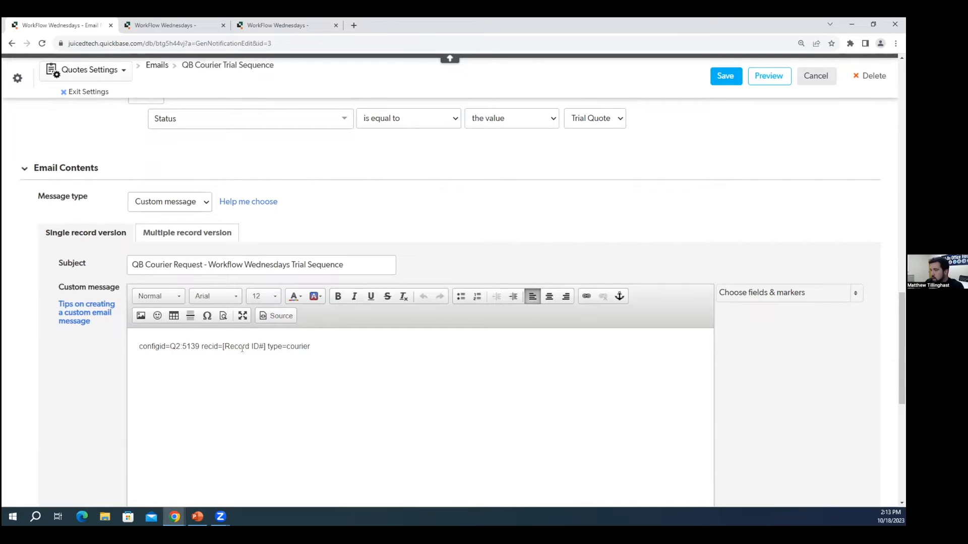
# Examine the recid=[Record ID#] and type=courier parts of the custom message
pyautogui.moveTo(201, 345); pyautogui.dragTo(238, 346)
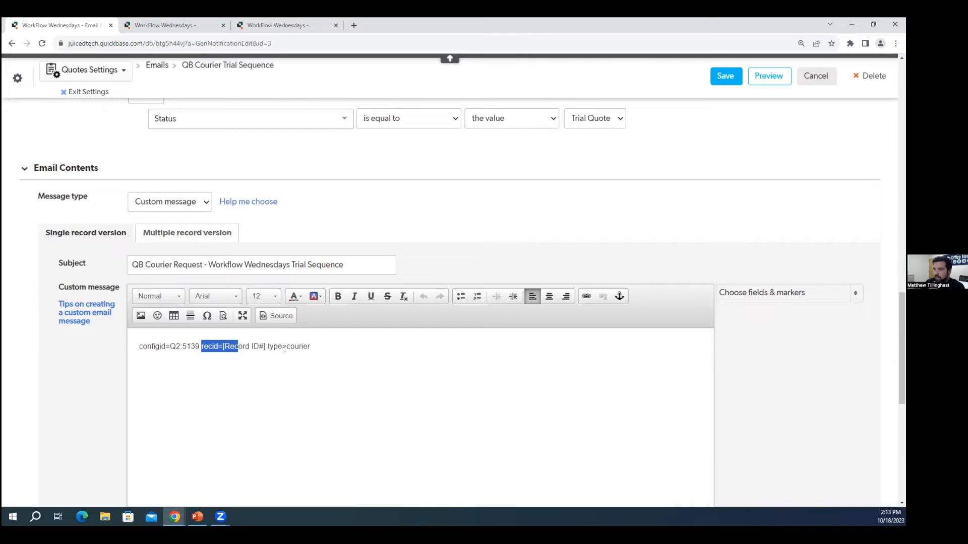
pyautogui.moveTo(310, 348); pyautogui.dragTo(290, 347)
pyautogui.click(300, 347)
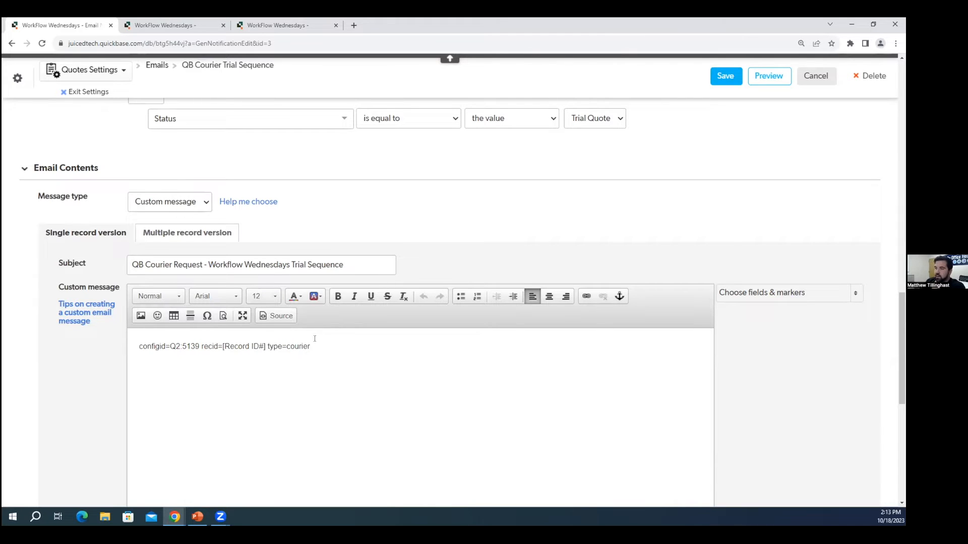
pyautogui.moveTo(324, 349); pyautogui.dragTo(115, 345)
pyautogui.click(302, 370)
# Exit the notification settings without saving and return to the Trial Sequence section of the quote
pyautogui.scroll(1, 533, 216)
pyautogui.click(100, 91)
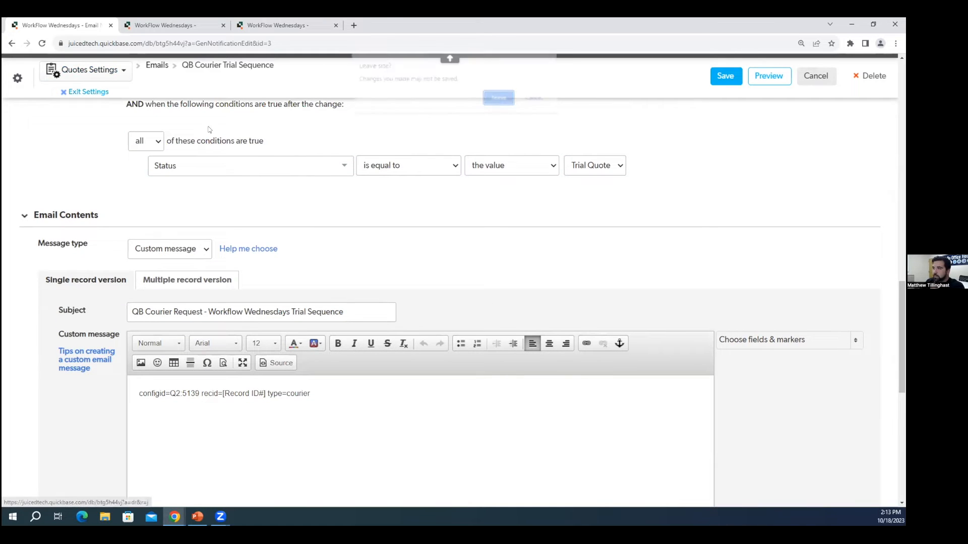
pyautogui.press('Return')
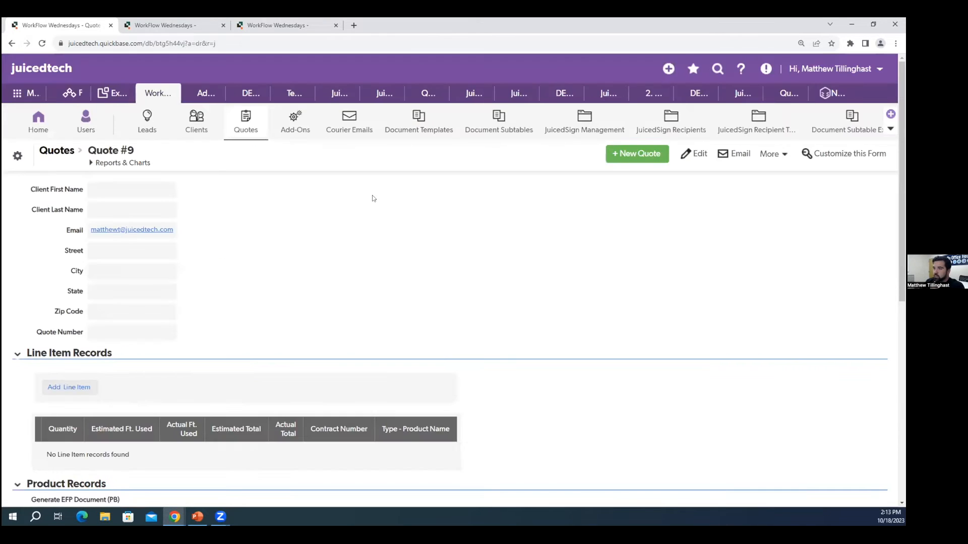
pyautogui.scroll(-1, 372, 195)
pyautogui.scroll(-4, 320, 272)
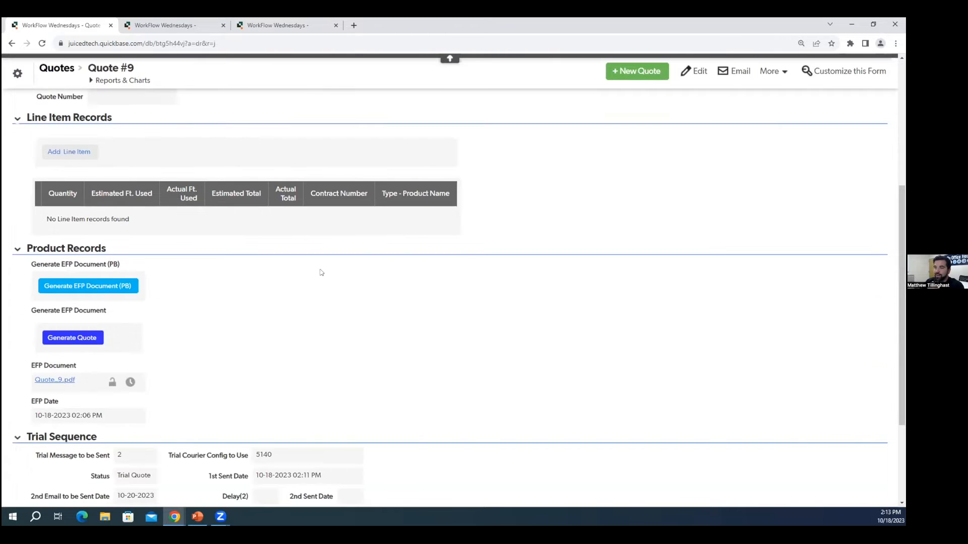
pyautogui.scroll(-2, 352, 263)
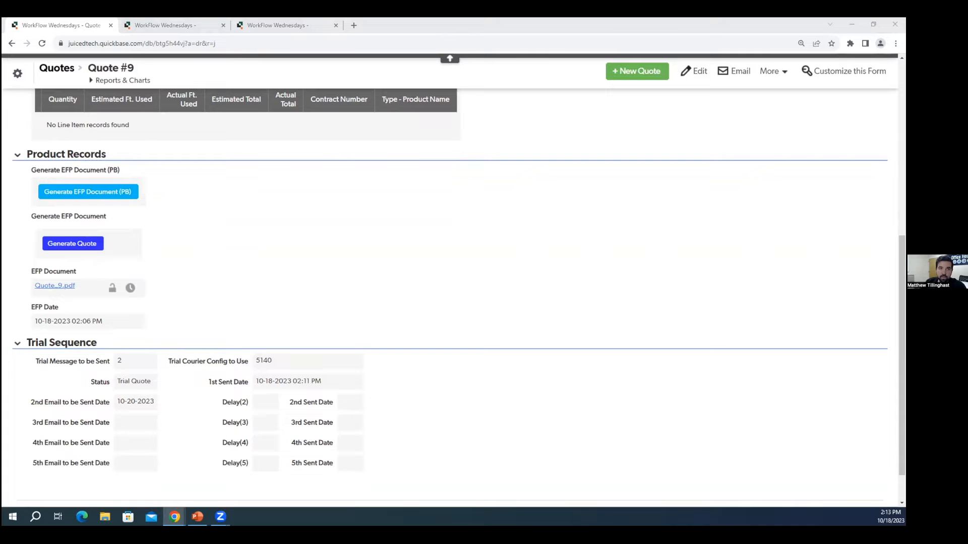
# Switch to the Outlook message window, review the first trial email, and close it
pyautogui.hotkey('alt', 'Tab')
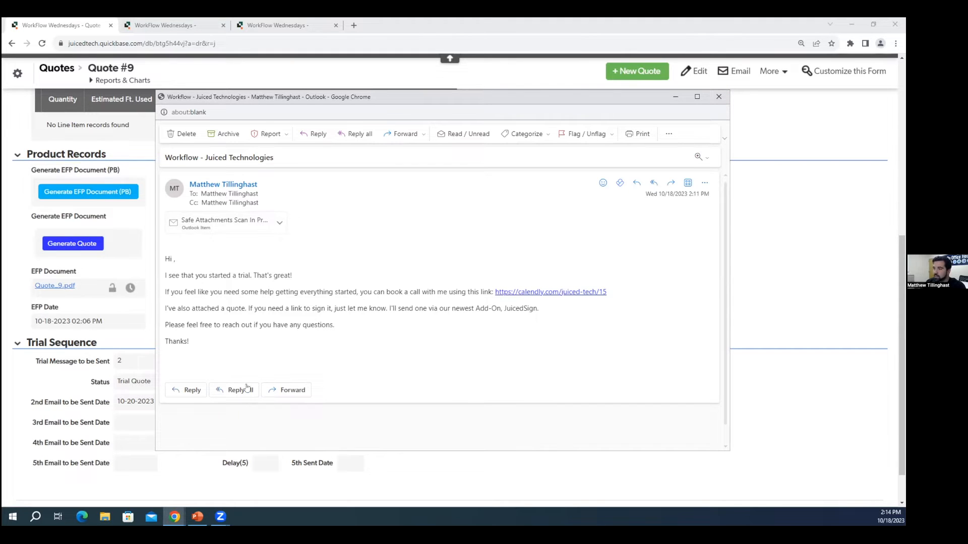
pyautogui.click(718, 97)
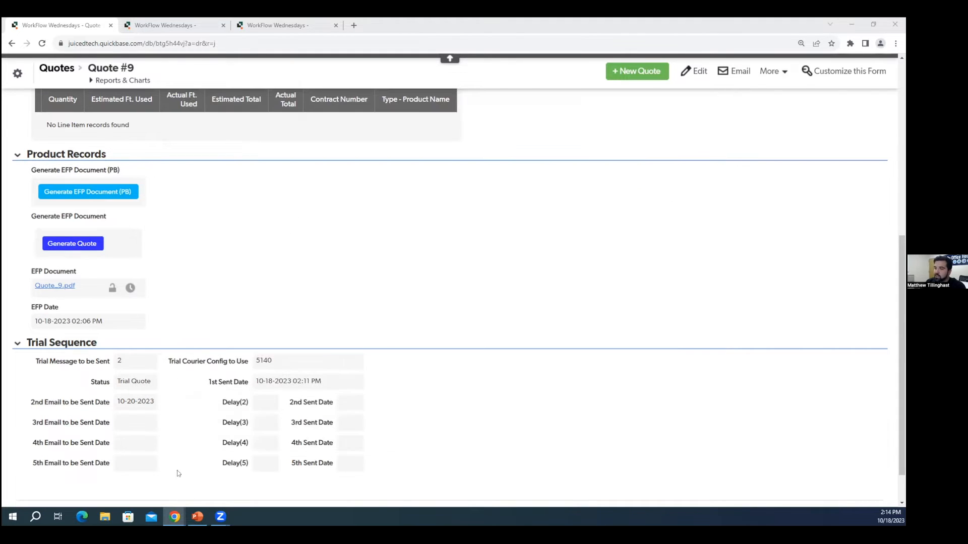
# Open the properties of the 2nd Email to be Sent Date field from the quote and enlarge its formula box
pyautogui.scroll(-2, 494, 459)
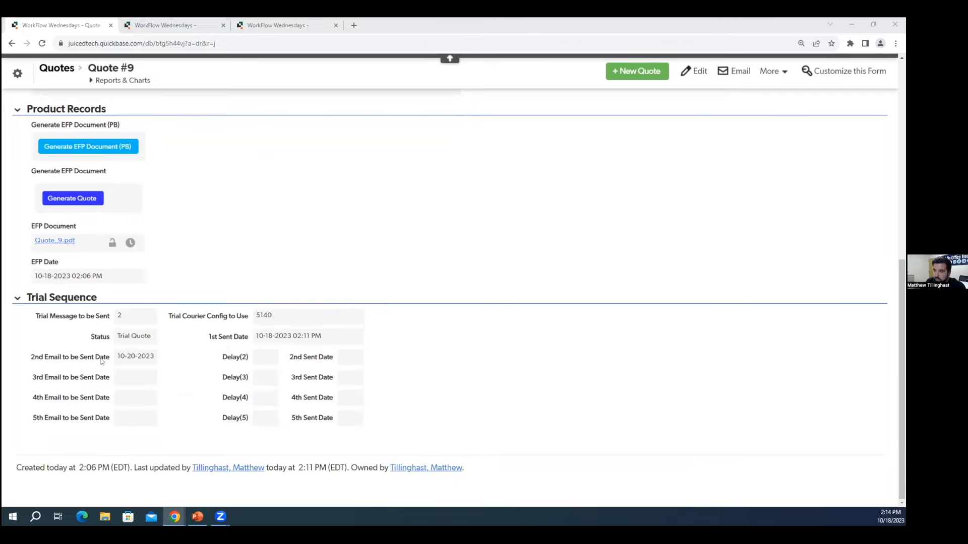
pyautogui.moveTo(119, 357); pyautogui.dragTo(167, 357)
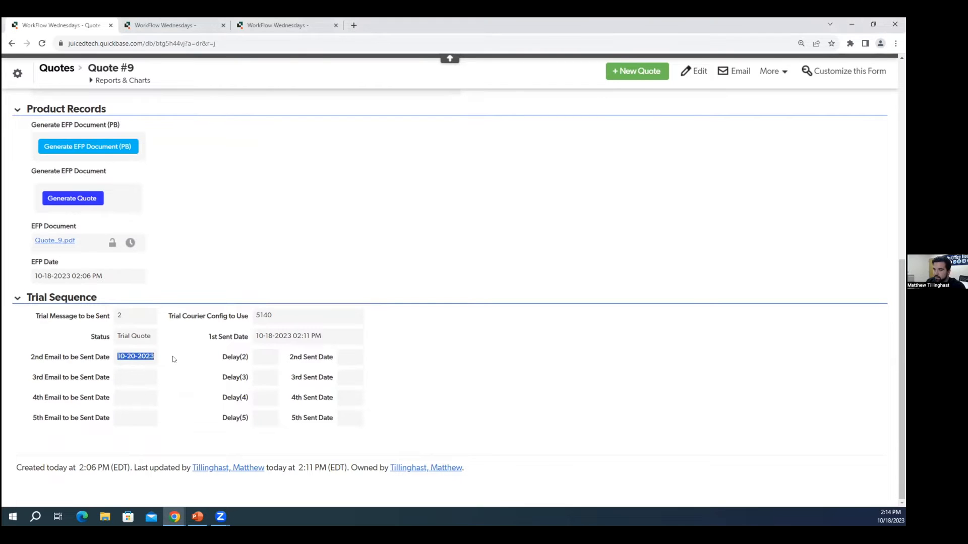
pyautogui.rightClick(104, 361)
pyautogui.click(172, 472)
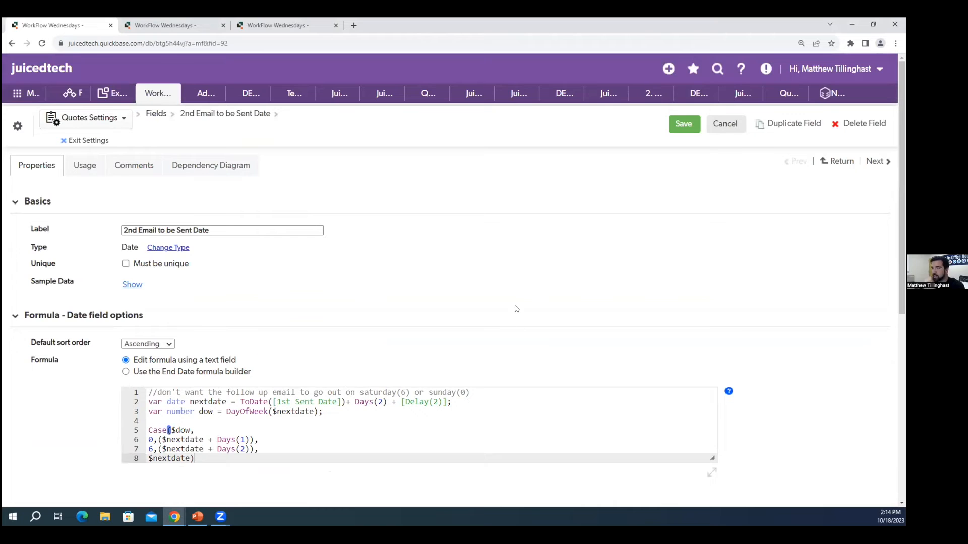
pyautogui.scroll(-1, 546, 314)
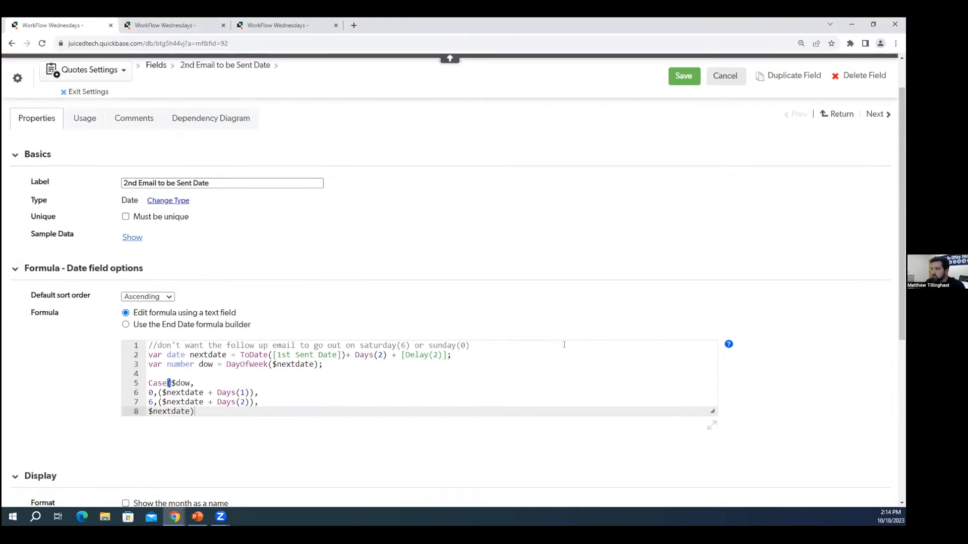
pyautogui.moveTo(712, 411); pyautogui.dragTo(749, 444)
pyautogui.scroll(-1, 795, 398)
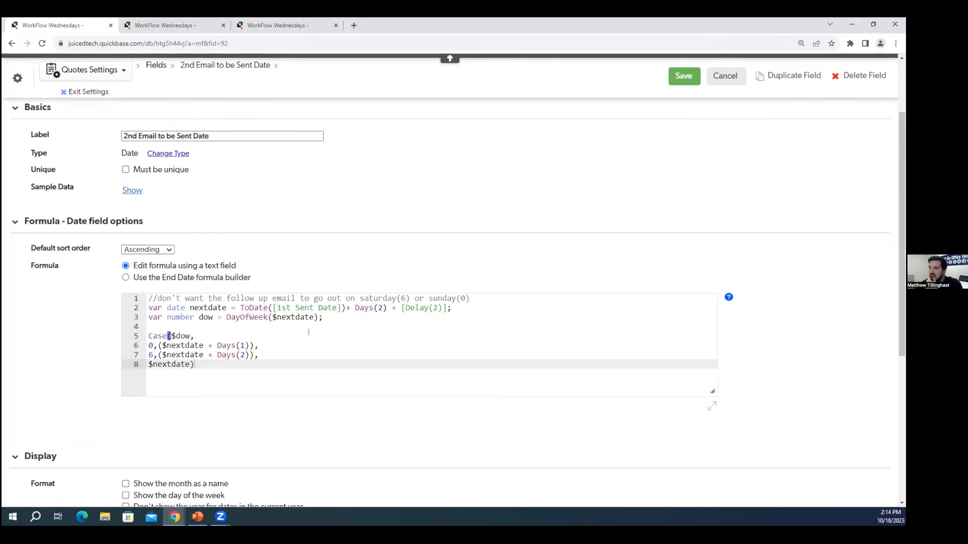
# Compare the formula's nextdate line, which uses 1st Sent Date and Delay(2), with the Trial Sequence fields on the quote
pyautogui.moveTo(149, 308); pyautogui.dragTo(269, 308)
pyautogui.click(232, 308)
pyautogui.click(298, 308)
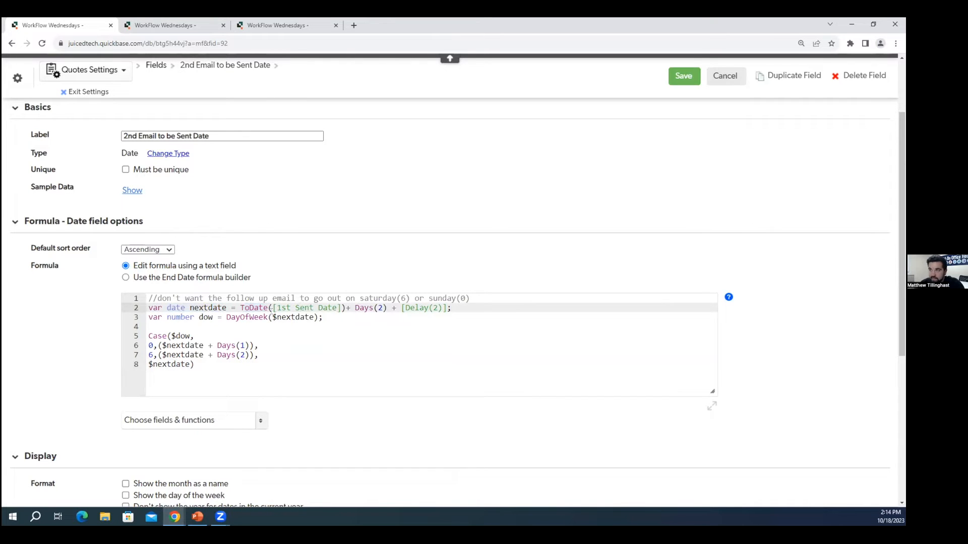
pyautogui.click(202, 25)
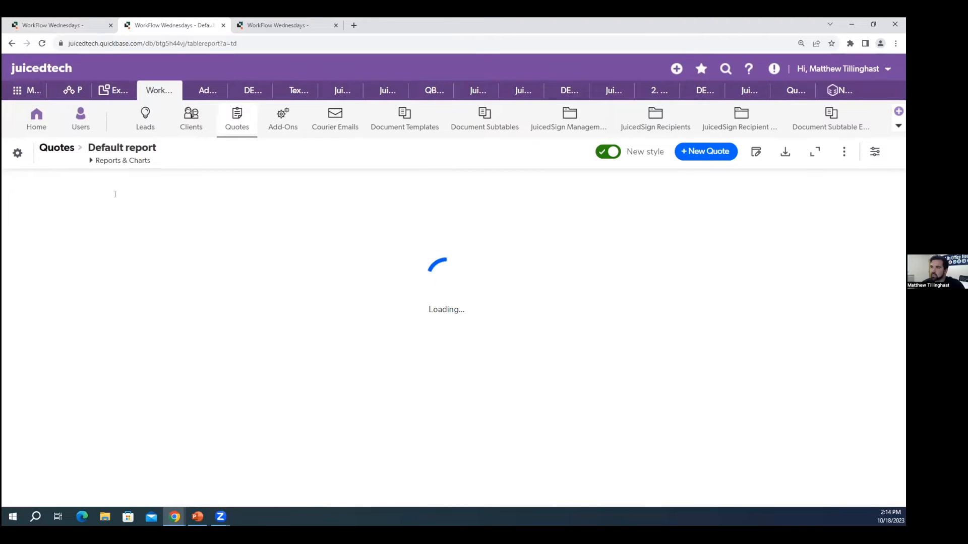
pyautogui.click(56, 266)
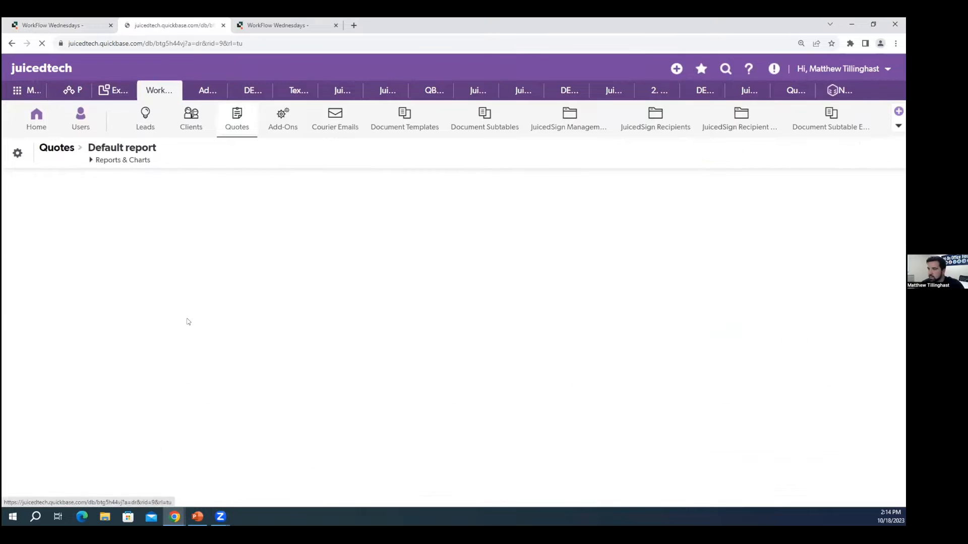
pyautogui.scroll(-10, 214, 329)
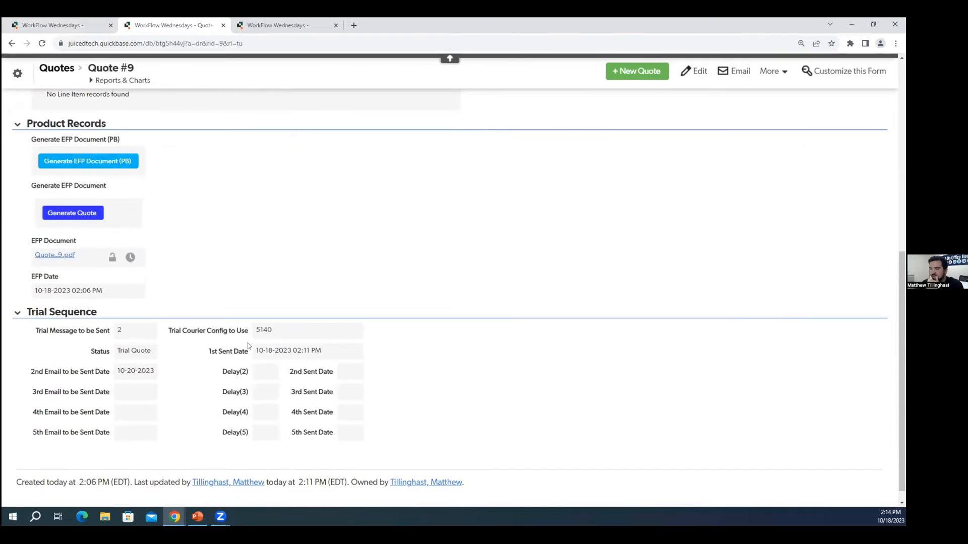
pyautogui.click(88, 22)
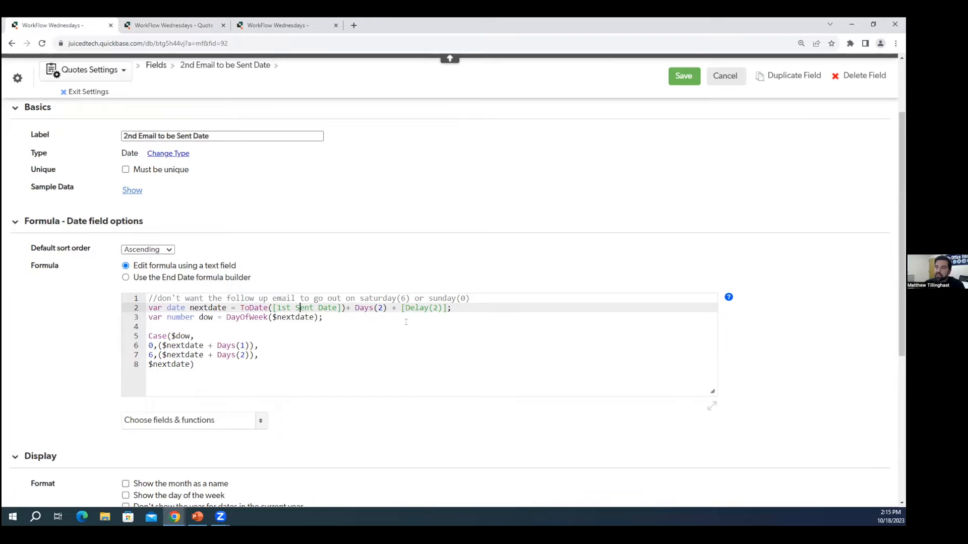
# Try 7 and 1 as the Days() value in the formula's nextdate line, and restore it to 2
pyautogui.doubleClick(379, 307)
pyautogui.write('7')
pyautogui.press('BackSpace')
pyautogui.write('1')
pyautogui.press('BackSpace')
pyautogui.write('2')
pyautogui.click(380, 325)
# Examine how the Delay(2) field adds to 1st Sent Date and Days(2) in the nextdate line
pyautogui.moveTo(401, 308); pyautogui.dragTo(447, 307)
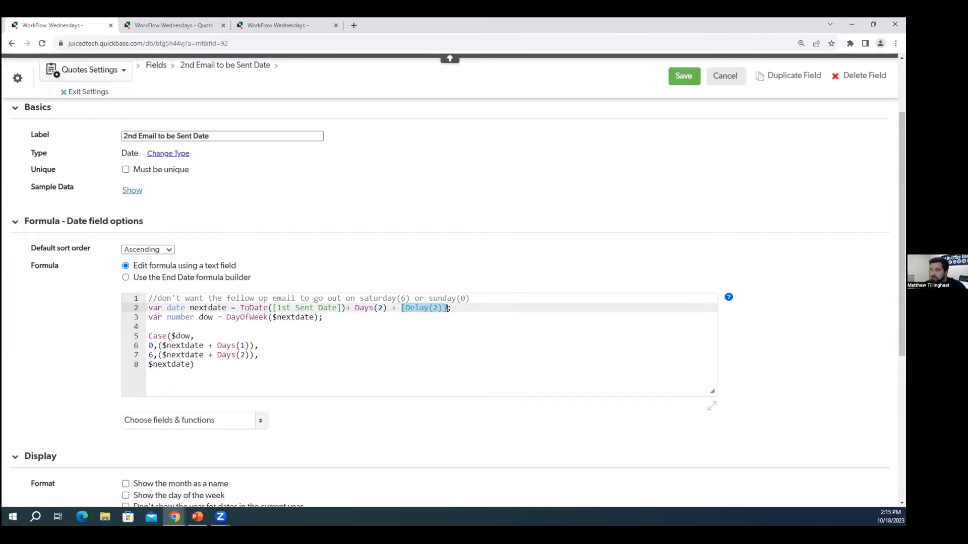
pyautogui.click(415, 327)
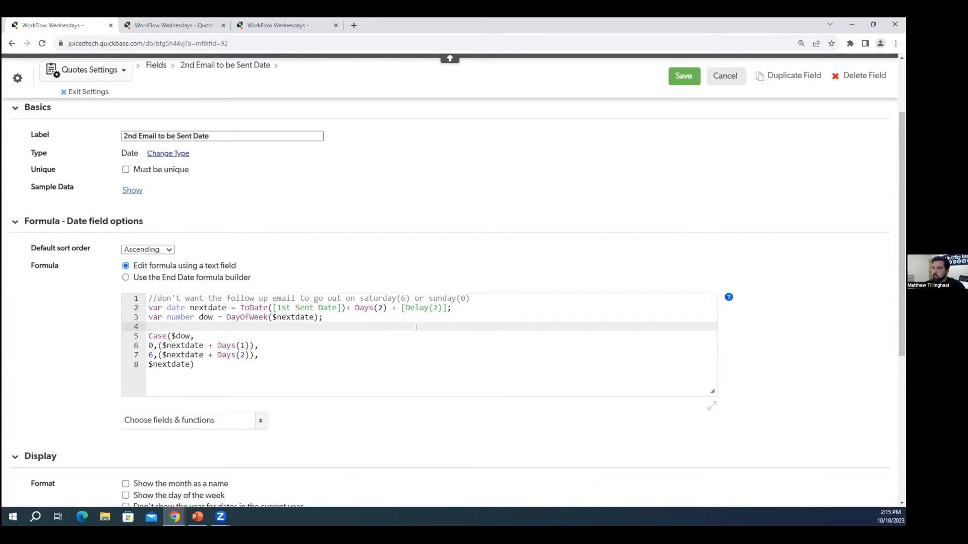
pyautogui.moveTo(400, 306); pyautogui.dragTo(448, 307)
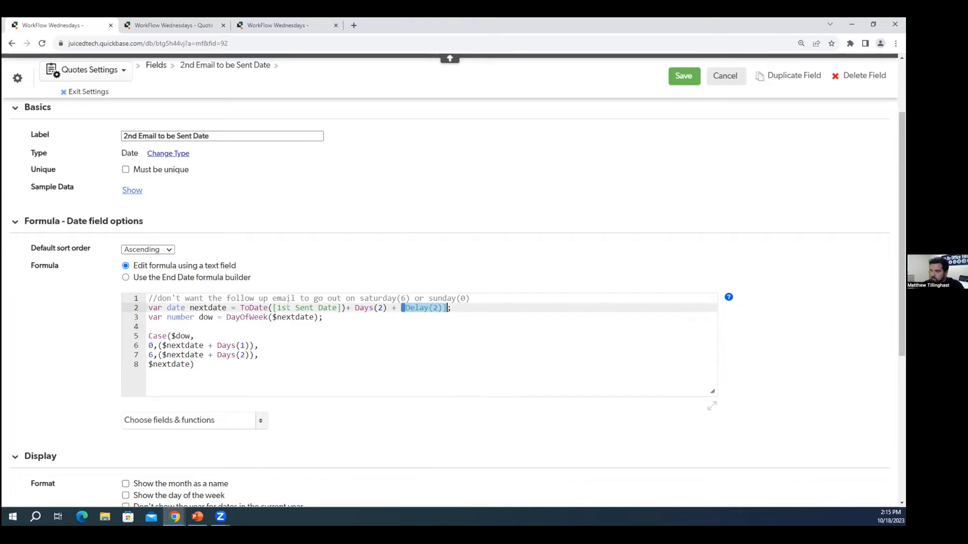
pyautogui.click(288, 307)
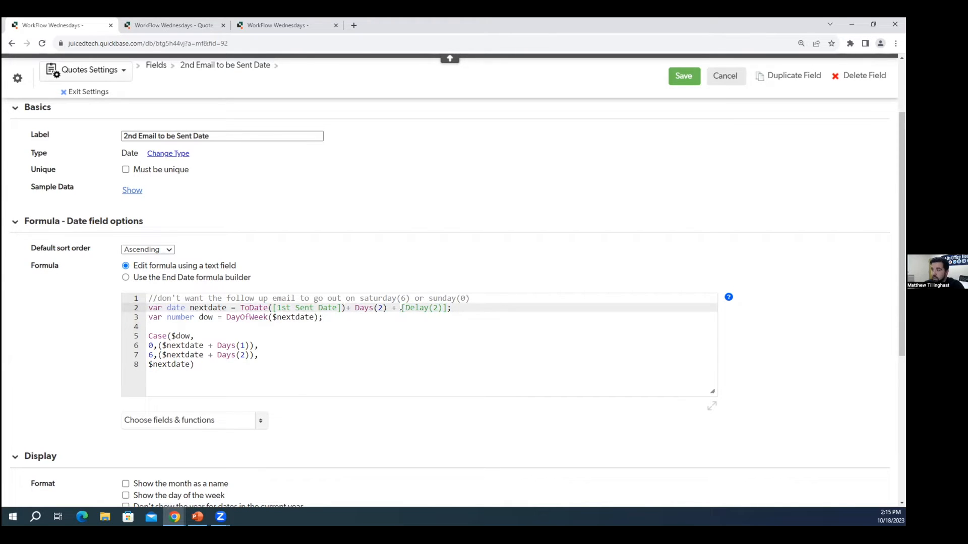
pyautogui.moveTo(401, 308); pyautogui.dragTo(447, 307)
pyautogui.click(398, 325)
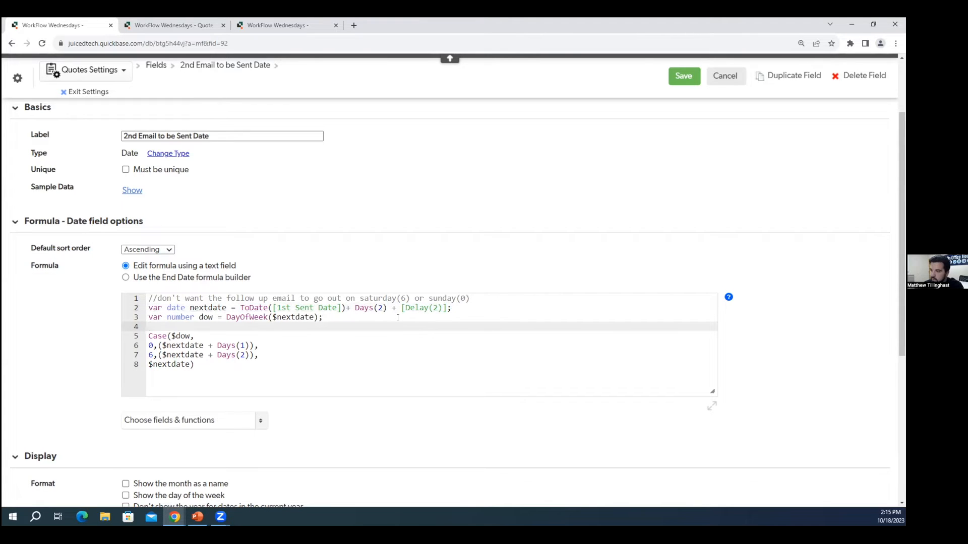
# Examine the dow variable and the Case statement that shifts Sunday (0) and Saturday (6) dates in the formula
pyautogui.moveTo(152, 316); pyautogui.dragTo(268, 316)
pyautogui.moveTo(199, 317); pyautogui.dragTo(213, 317)
pyautogui.click(281, 317)
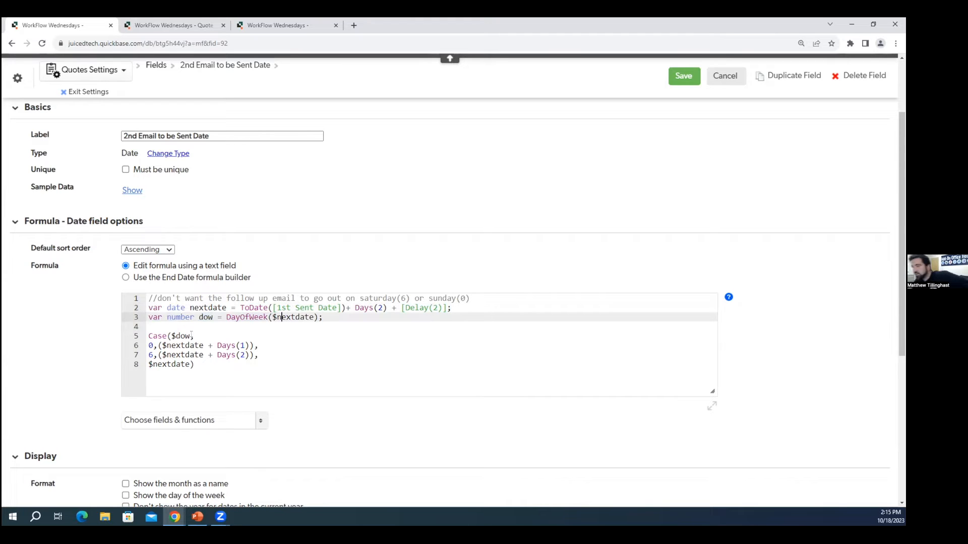
pyautogui.click(151, 345)
pyautogui.moveTo(149, 345); pyautogui.dragTo(157, 345)
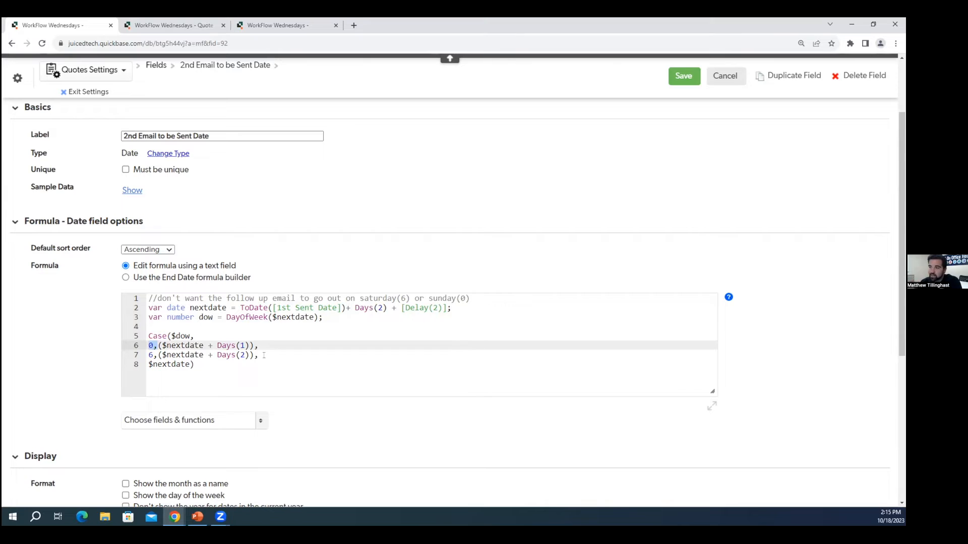
pyautogui.click(234, 366)
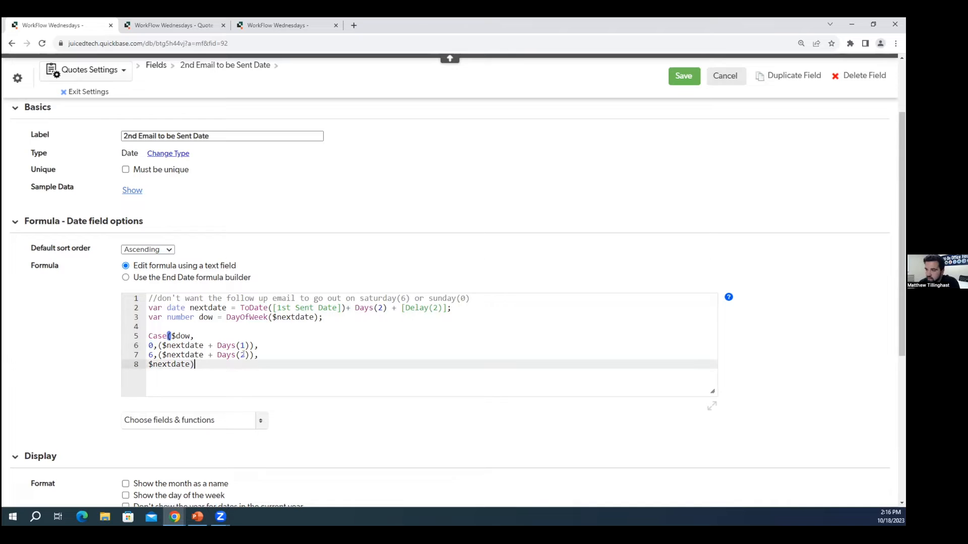
pyautogui.moveTo(213, 360); pyautogui.dragTo(148, 336)
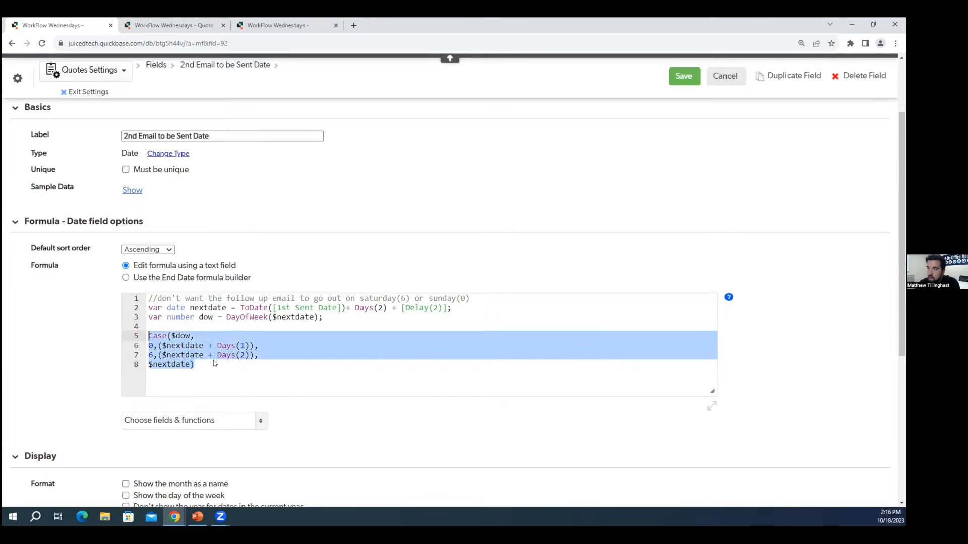
pyautogui.click(213, 363)
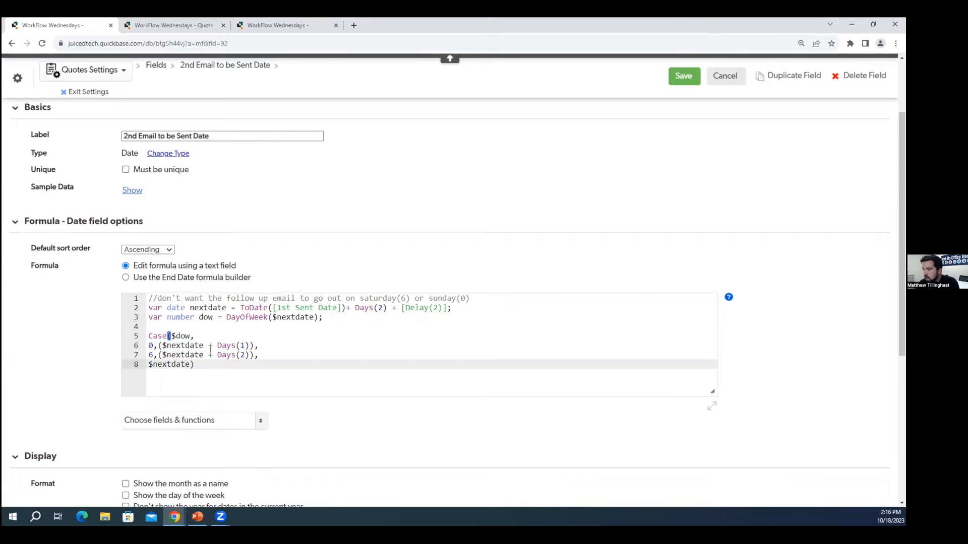
pyautogui.moveTo(207, 364); pyautogui.dragTo(148, 309)
pyautogui.click(293, 376)
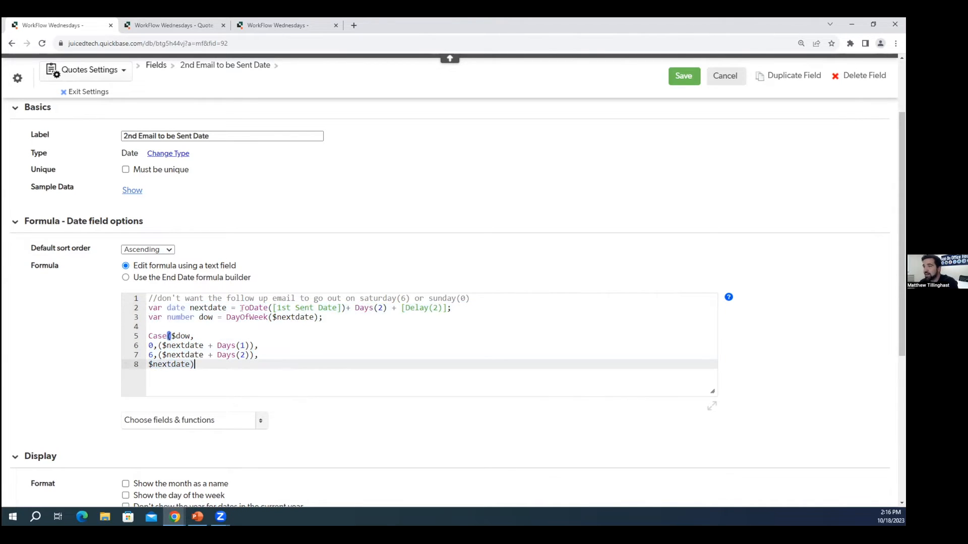
# Exit the field settings without saving and return to the Delay(2) field in the quote's Trial Sequence section
pyautogui.click(89, 92)
pyautogui.scroll(-4, 262, 316)
pyautogui.scroll(-3, 264, 317)
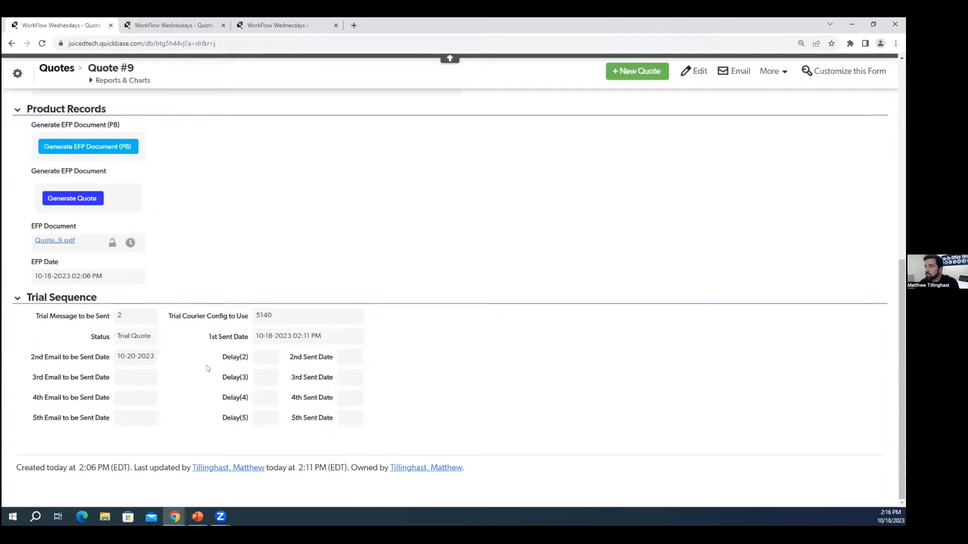
pyautogui.moveTo(223, 357); pyautogui.dragTo(247, 362)
pyautogui.click(180, 366)
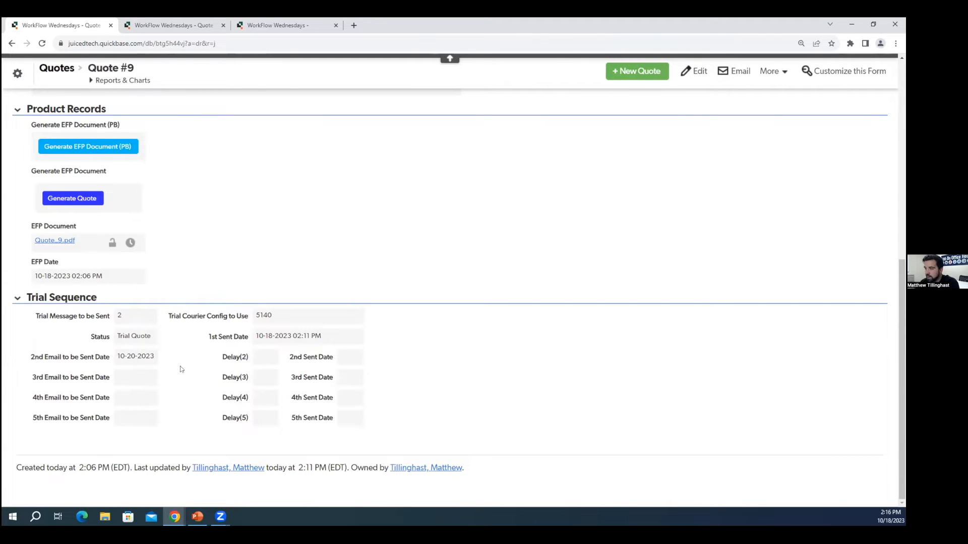
# Check the field type of Delay(2) in its field properties and return to the quote
pyautogui.rightClick(250, 359)
pyautogui.click(302, 469)
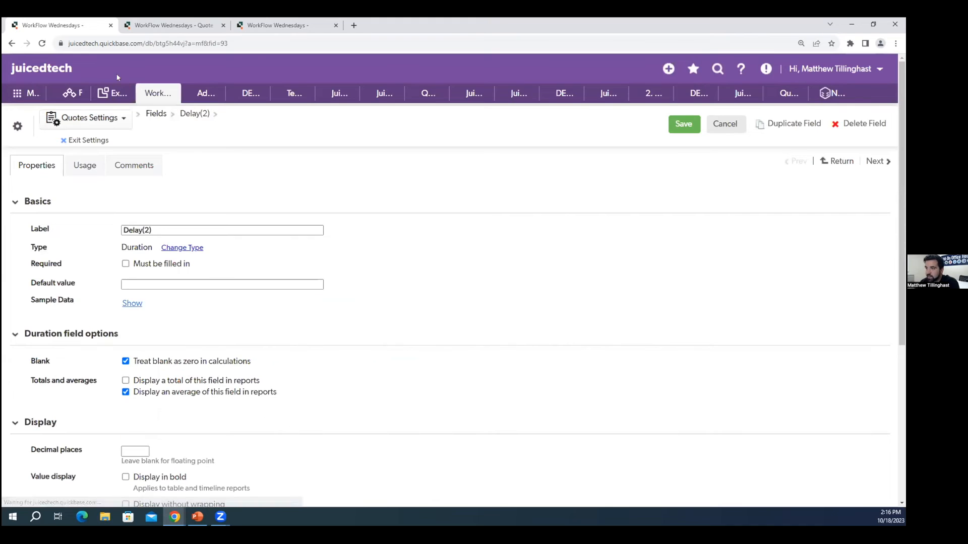
pyautogui.click(12, 44)
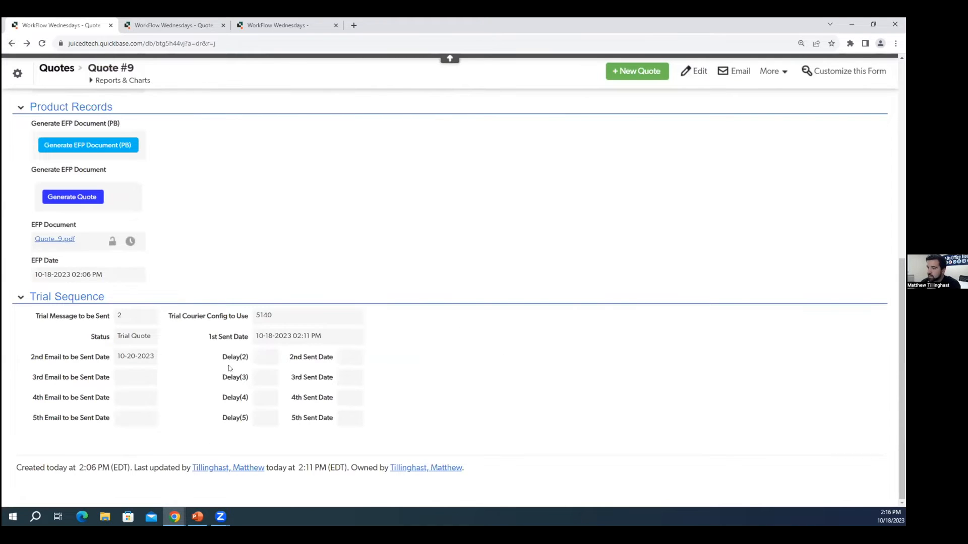
# Open Quote #9 for editing and compare its 1st Sent Date with the system calendar
pyautogui.click(694, 71)
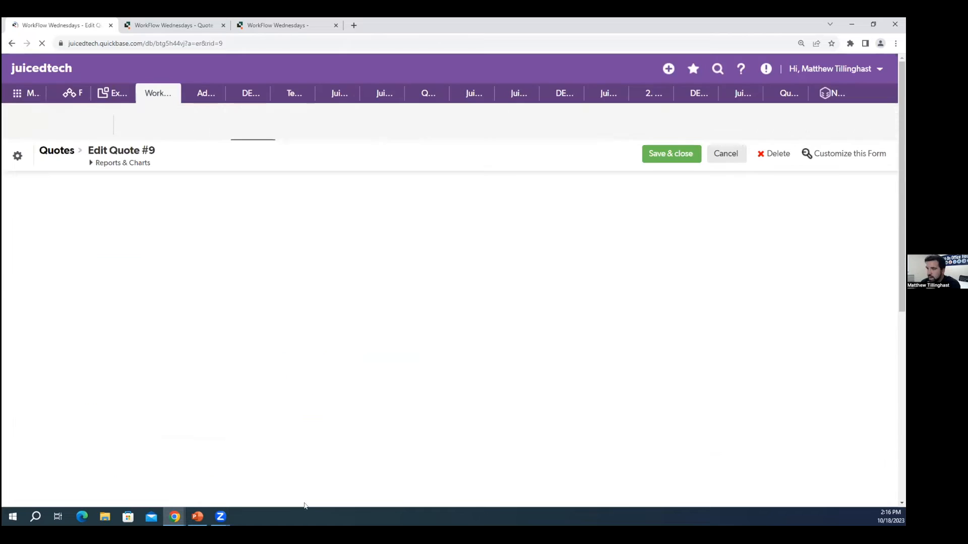
pyautogui.scroll(-8, 590, 368)
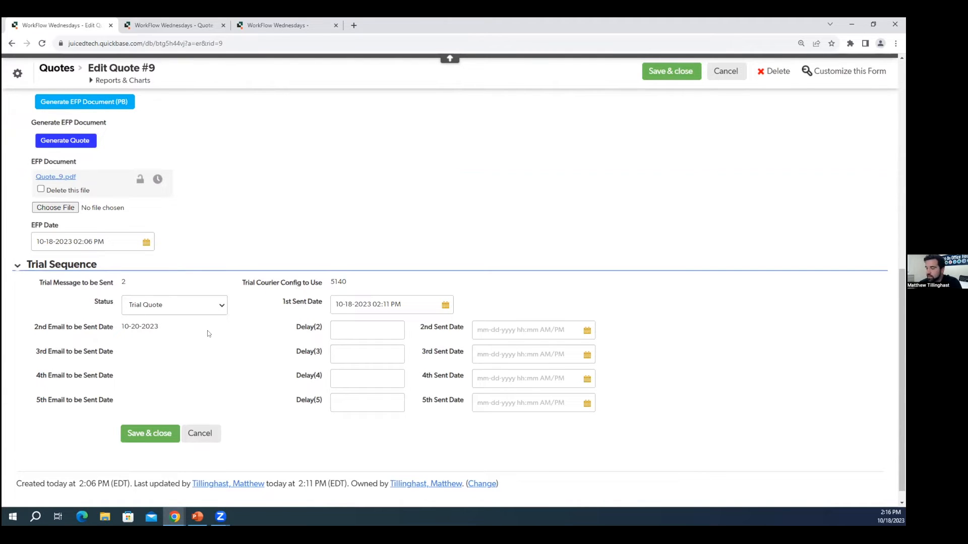
pyautogui.moveTo(337, 304); pyautogui.dragTo(396, 318)
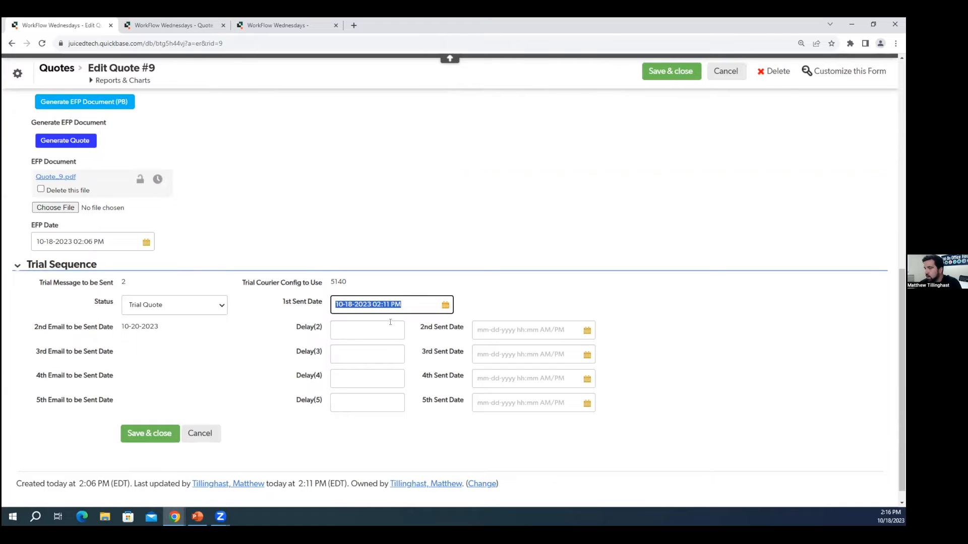
pyautogui.click(889, 516)
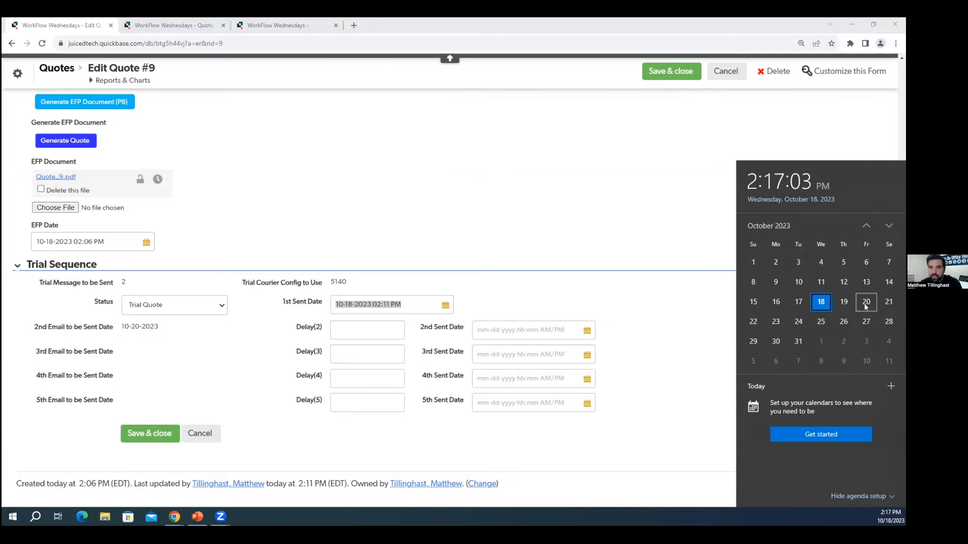
# Set Delay(2) to 3 and check the recalculated second email date against the system calendar
pyautogui.click(376, 325)
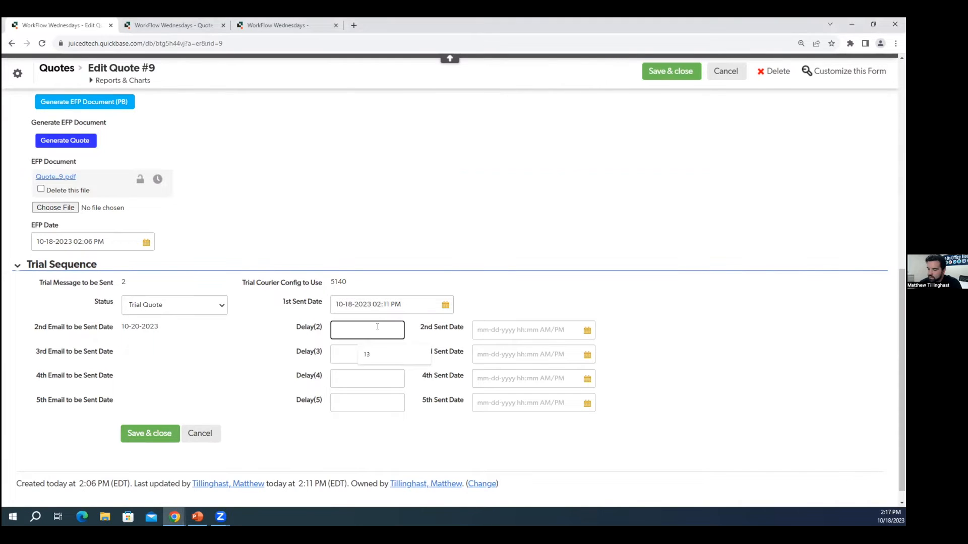
pyautogui.write('3')
pyautogui.click(518, 294)
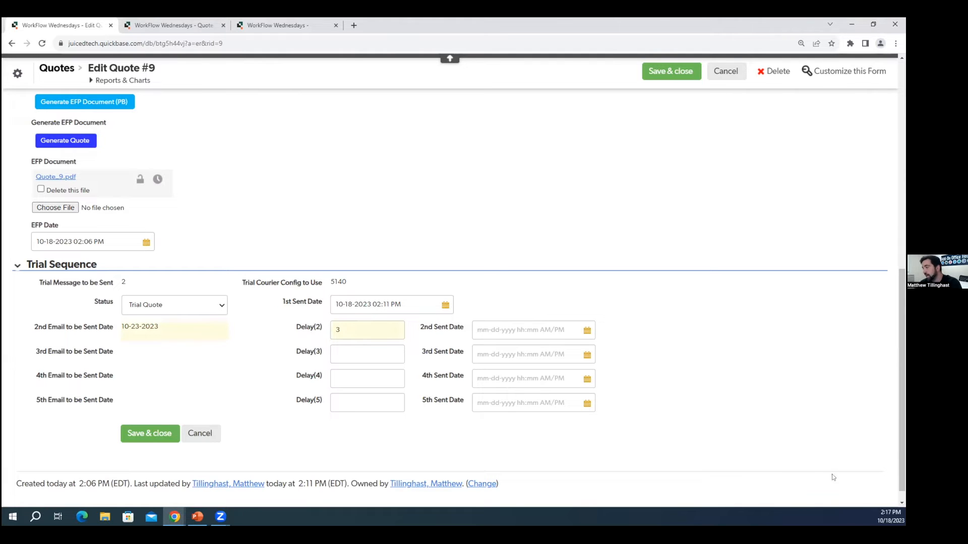
pyautogui.click(884, 515)
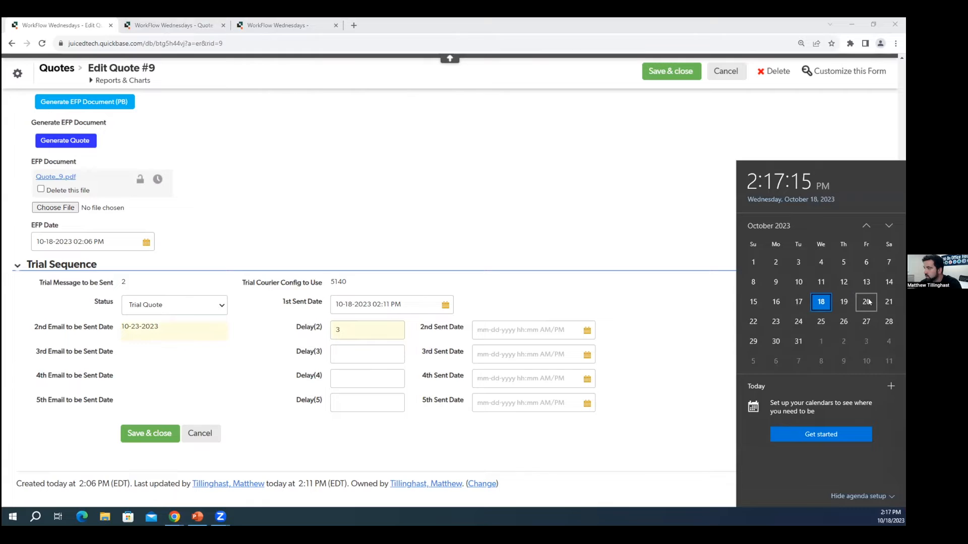
# Test Delay(2) values of 2 and 1 against the second email date, and clear the field
pyautogui.click(382, 330)
pyautogui.press('BackSpace')
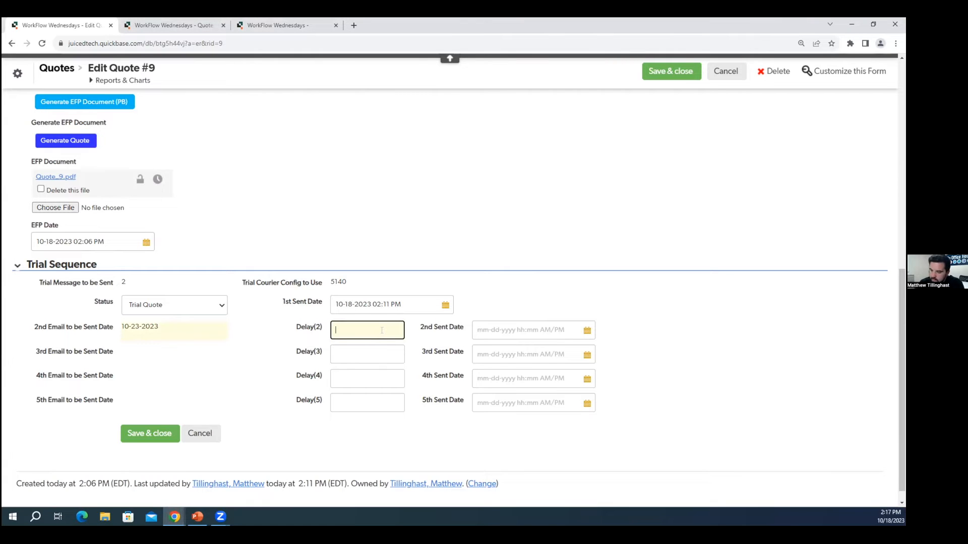
pyautogui.write('2')
pyautogui.click(141, 317)
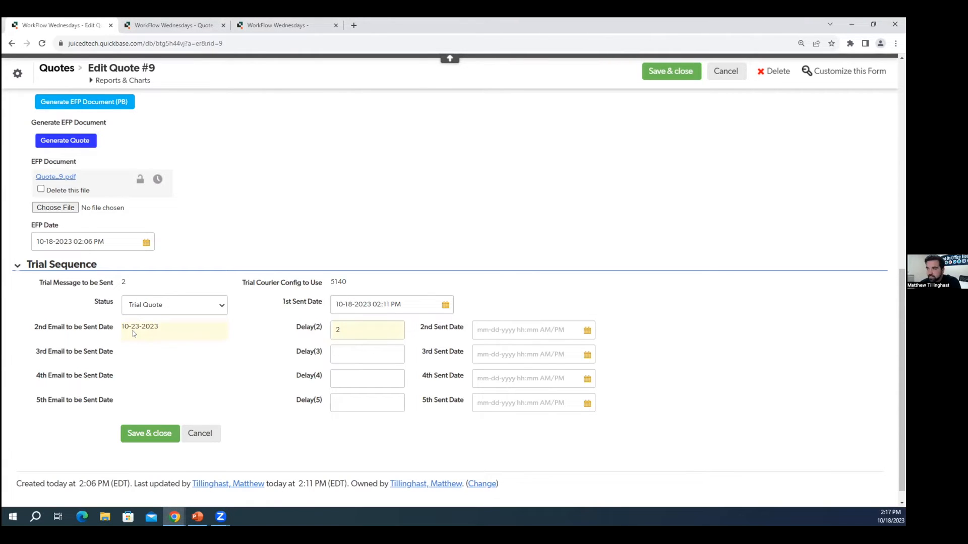
pyautogui.click(361, 331)
pyautogui.press('BackSpace')
pyautogui.write('1')
pyautogui.press('Tab')
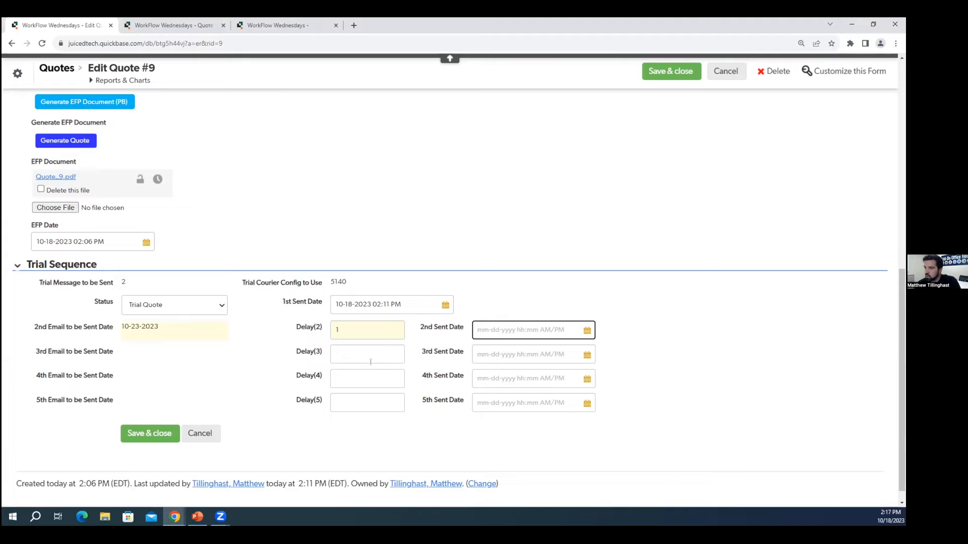
pyautogui.click(351, 330)
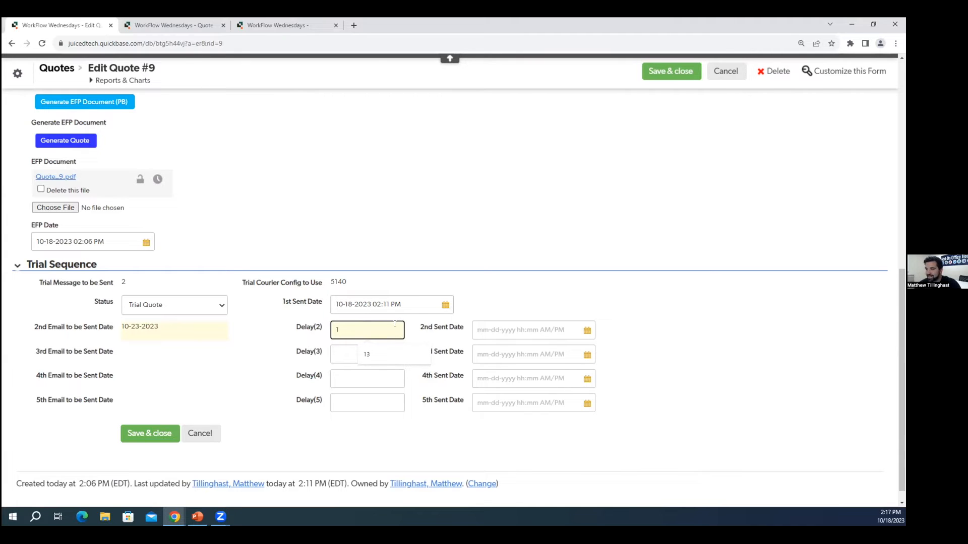
pyautogui.press('BackSpace')
pyautogui.click(522, 276)
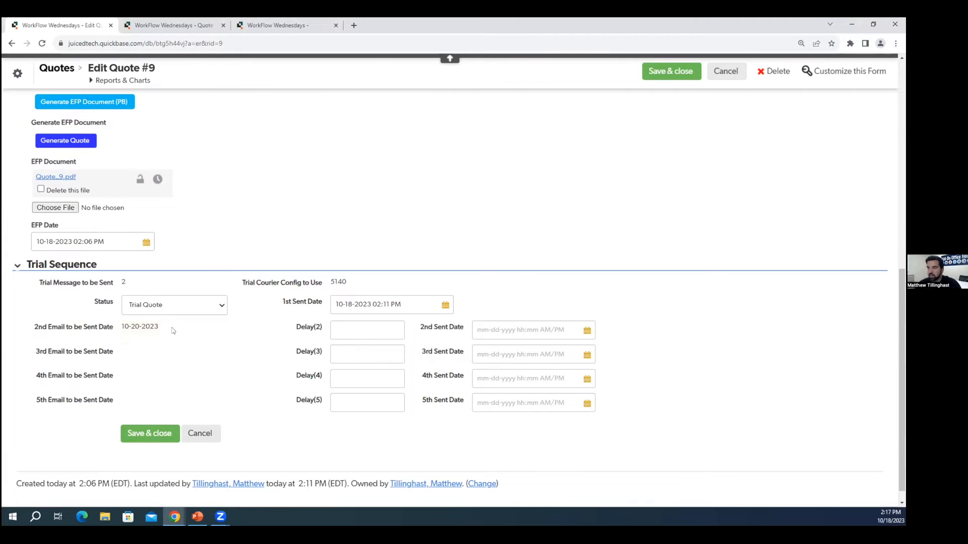
# Test Delay(2) values of 15 and 90 against the second email date, and clear the field
pyautogui.click(396, 327)
pyautogui.write('15')
pyautogui.click(605, 300)
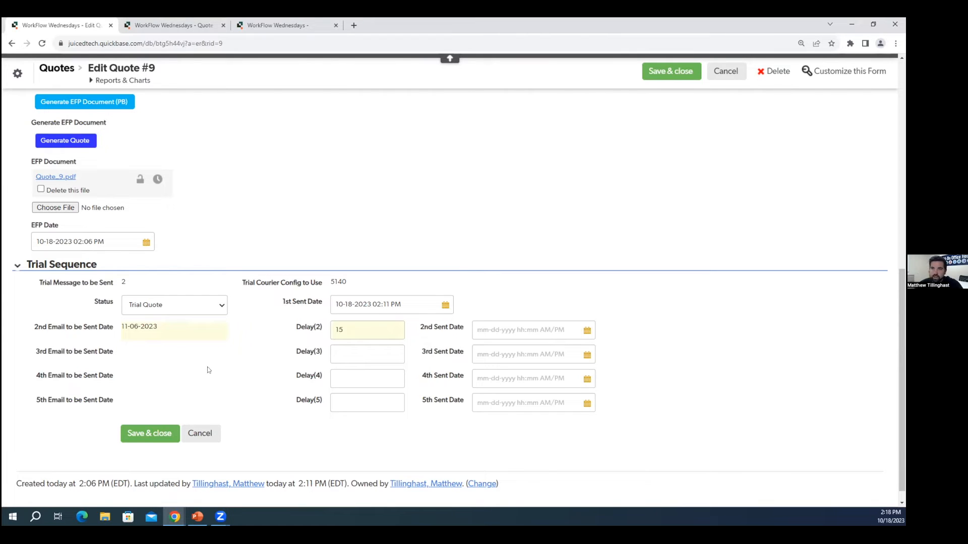
pyautogui.doubleClick(363, 330)
pyautogui.press('BackSpace')
pyautogui.write('90')
pyautogui.click(519, 303)
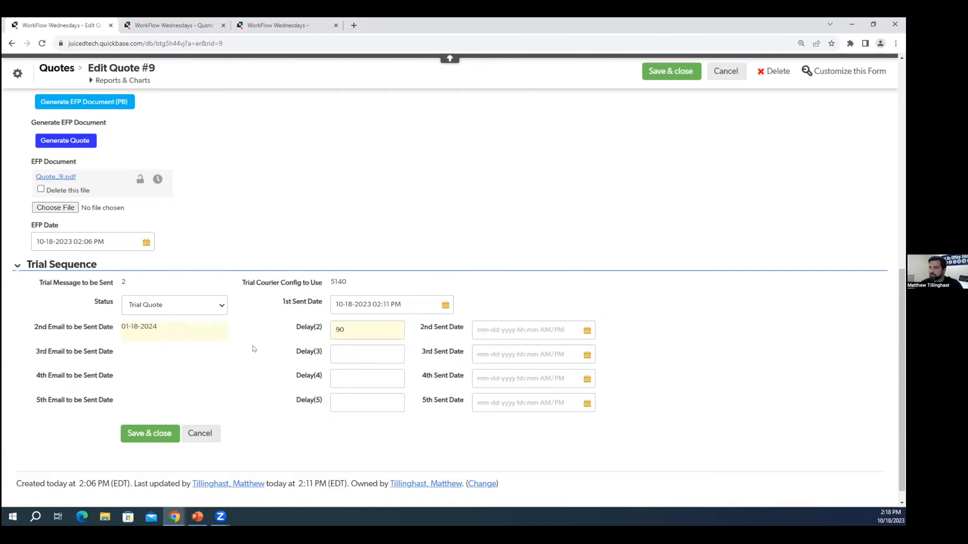
pyautogui.doubleClick(353, 331)
pyautogui.press('BackSpace')
pyautogui.click(548, 290)
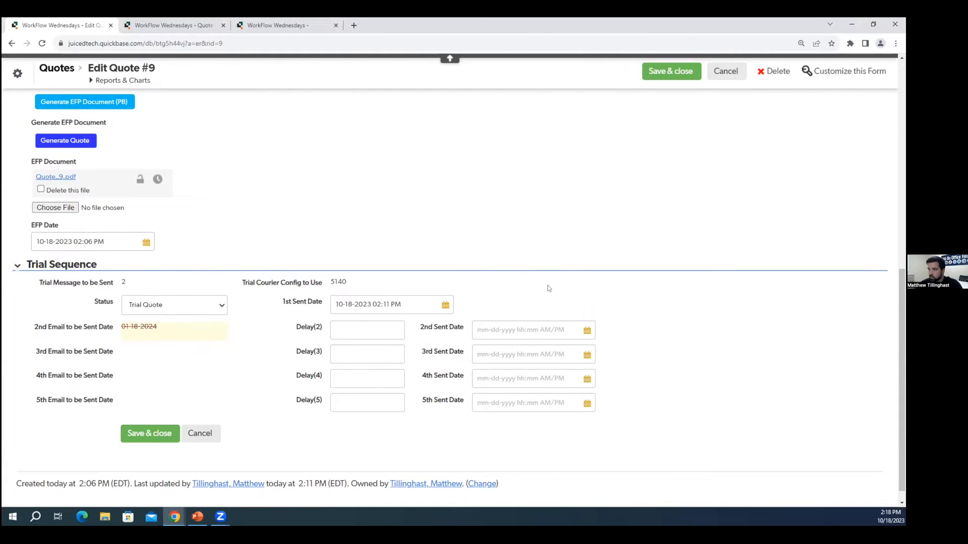
# Review the Delay(2) term in the 2nd Email to be Sent Date field's formula and return to editing the quote
pyautogui.rightClick(116, 335)
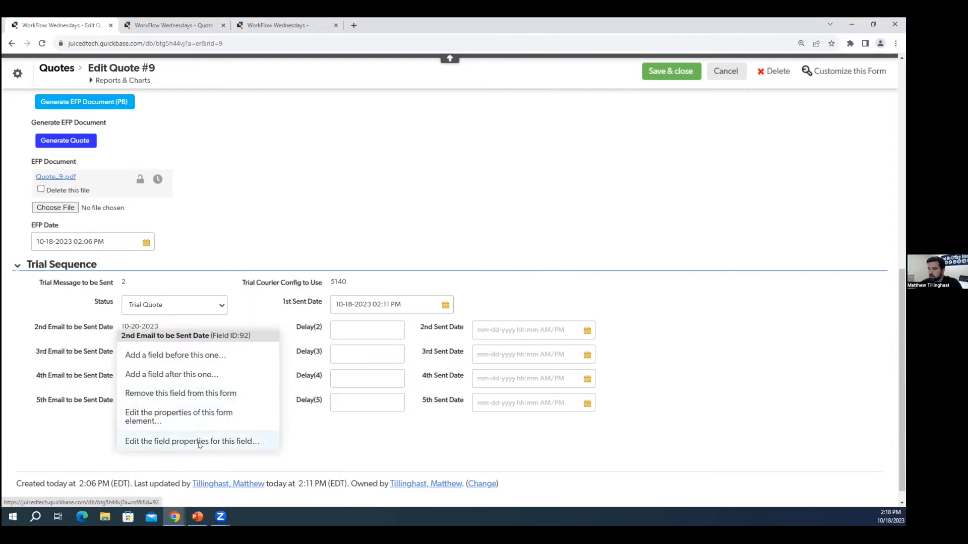
pyautogui.click(198, 444)
pyautogui.scroll(-1, 710, 411)
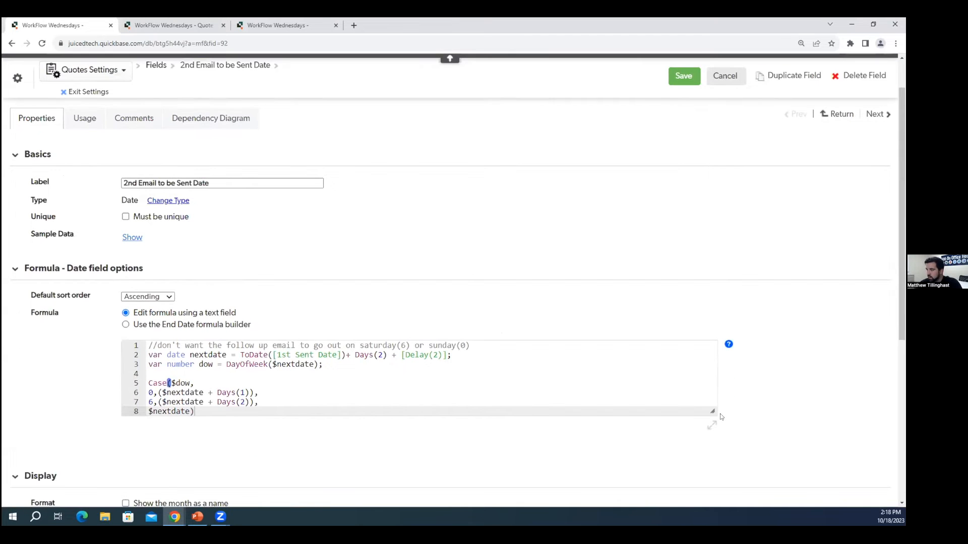
pyautogui.moveTo(711, 411); pyautogui.dragTo(737, 438)
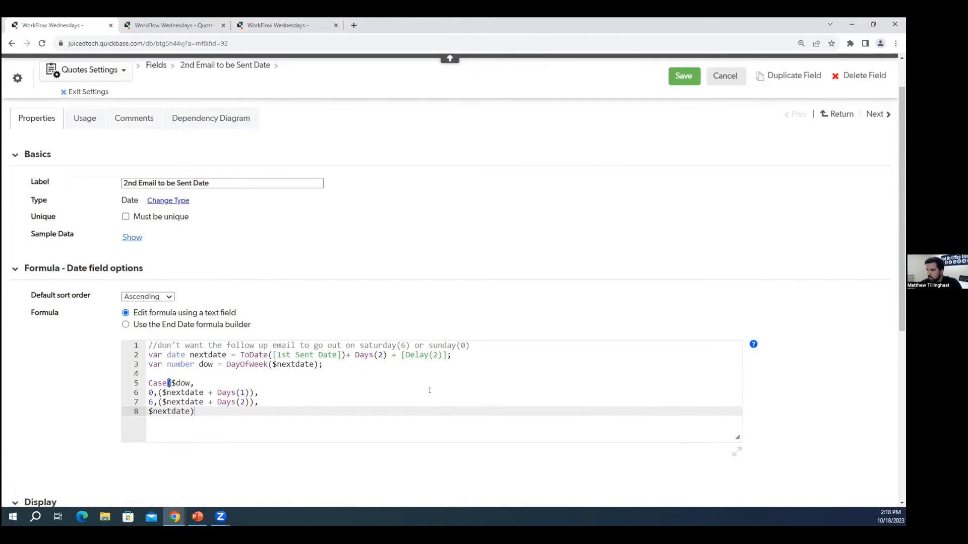
pyautogui.moveTo(401, 355); pyautogui.dragTo(446, 355)
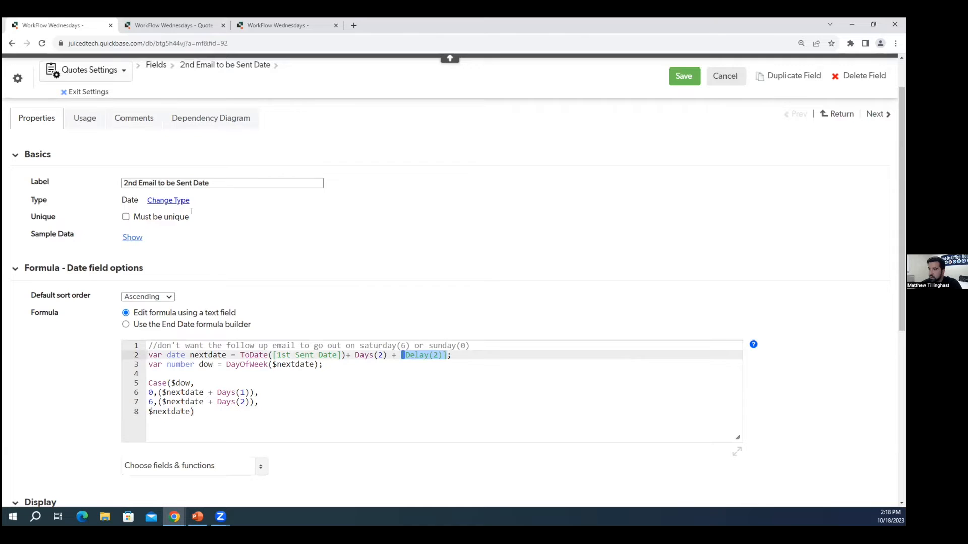
pyautogui.hotkey('alt', 'Left')
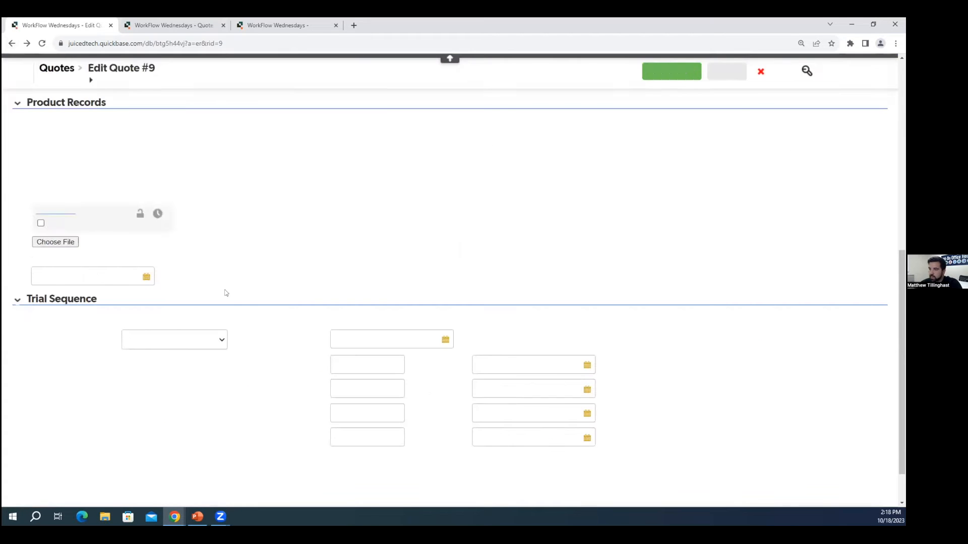
# Open the 3rd Email to be Sent Date field's formula and highlight its Delay(3) term
pyautogui.rightClick(97, 391)
pyautogui.click(157, 382)
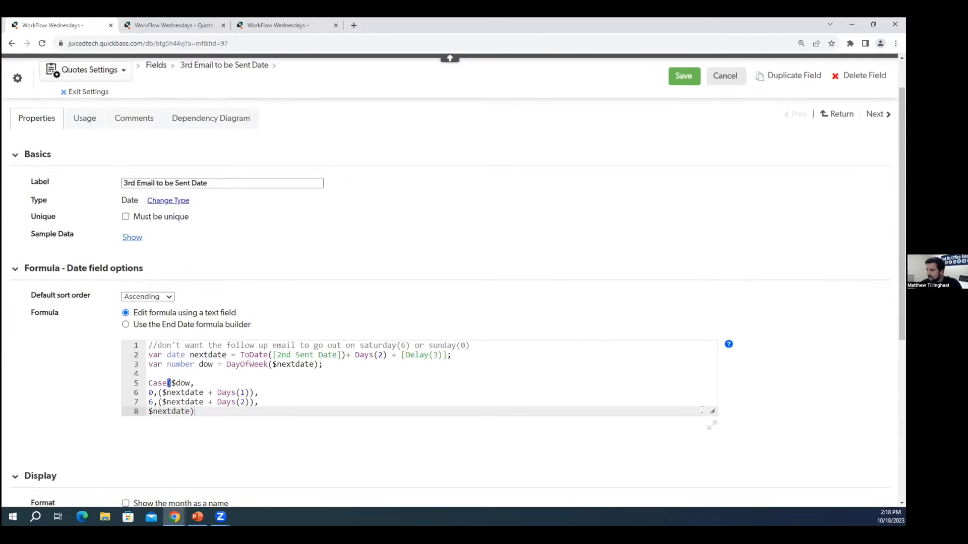
pyautogui.moveTo(712, 411); pyautogui.dragTo(712, 433)
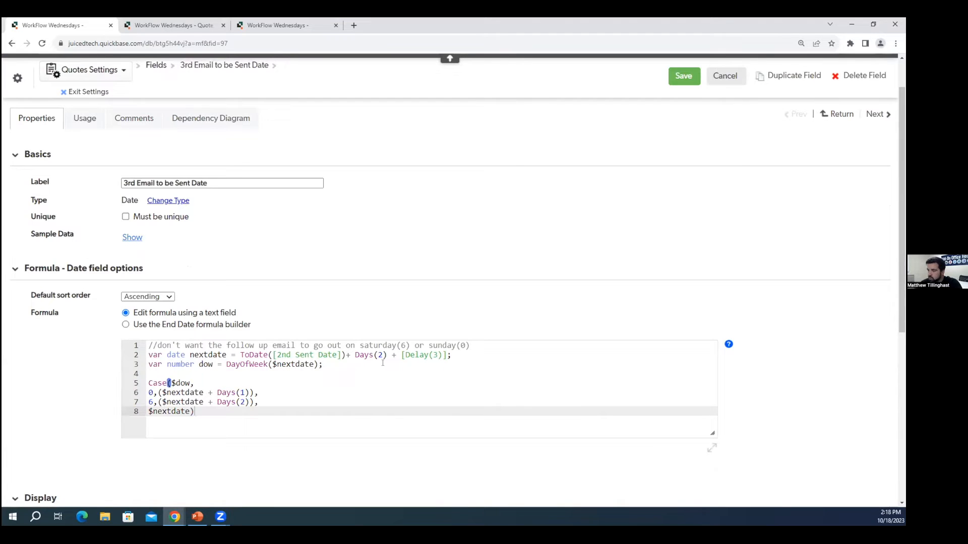
pyautogui.click(399, 356)
pyautogui.hotkey('shift', 'Right')
pyautogui.hotkey('shift', 'Right')
pyautogui.hotkey('shift', 'Right')
pyautogui.hotkey('shift', 'Right')
pyautogui.hotkey('shift', 'Right')
pyautogui.hotkey('shift', 'Right')
pyautogui.hotkey('shift', 'Right')
pyautogui.hotkey('shift', 'Right')
pyautogui.hotkey('shift', 'Right')
pyautogui.hotkey('shift', 'Right')
pyautogui.hotkey('shift', 'Right')
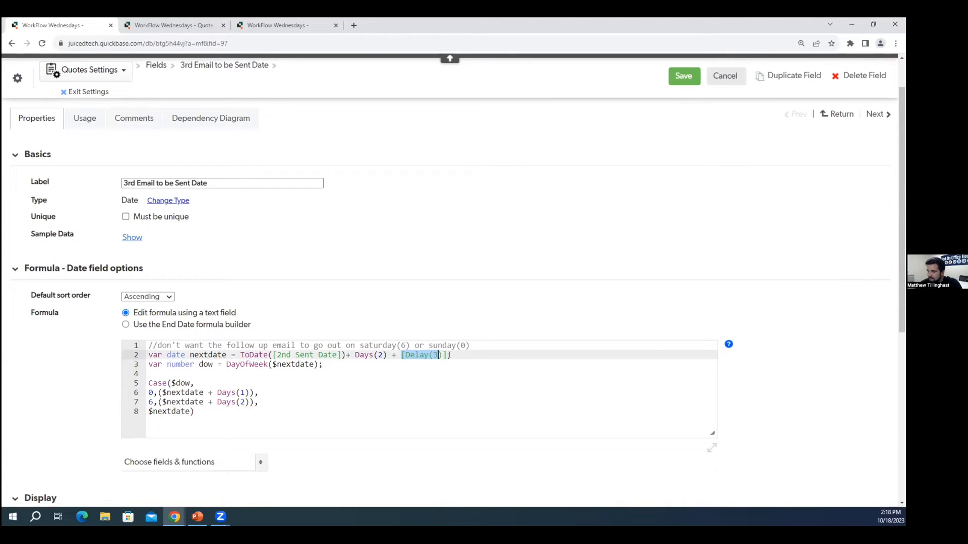
# Highlight the 2nd Sent Date reference in the 3rd Email to be Sent Date formula and return to editing the quote
pyautogui.click(274, 356)
pyautogui.hotkey('shift', 'Right')
pyautogui.hotkey('shift', 'Right')
pyautogui.hotkey('shift', 'Right')
pyautogui.hotkey('shift', 'Right')
pyautogui.hotkey('shift', 'Right')
pyautogui.hotkey('shift', 'Right')
pyautogui.hotkey('shift', 'Right')
pyautogui.hotkey('shift', 'Right')
pyautogui.hotkey('shift', 'Right')
pyautogui.hotkey('shift', 'Right')
pyautogui.hotkey('shift', 'Right')
pyautogui.hotkey('shift', 'Right')
pyautogui.hotkey('shift', 'Right')
pyautogui.hotkey('shift', 'Right')
pyautogui.hotkey('shift', 'Right')
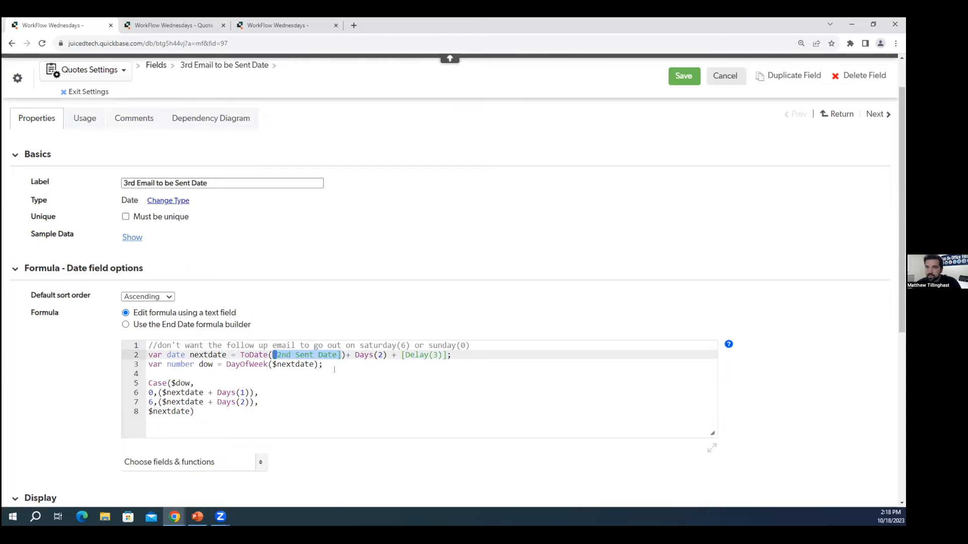
pyautogui.click(11, 44)
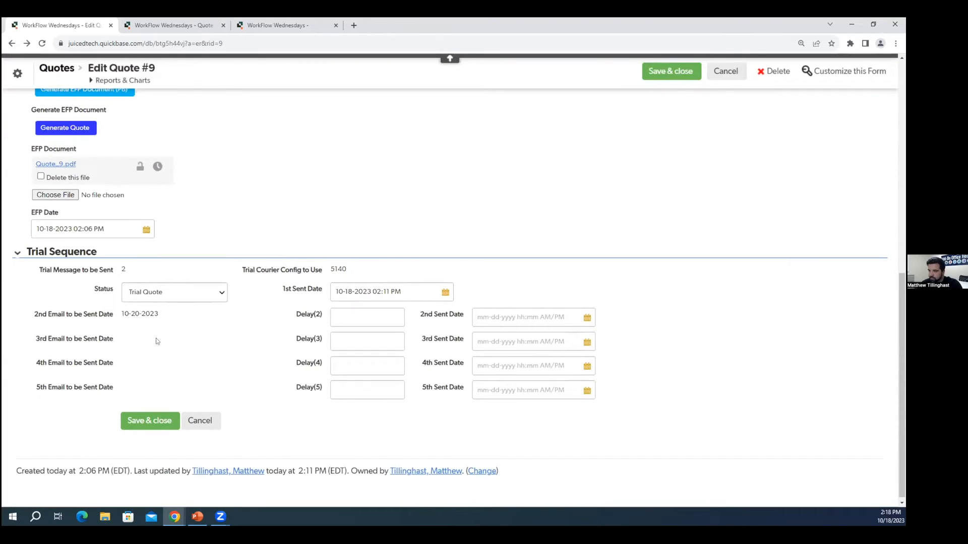
# Review the 3rd Sent Date and Delay(4) terms in the 4th Email to be Sent Date field's formula and return to the quote
pyautogui.rightClick(125, 376)
pyautogui.click(154, 475)
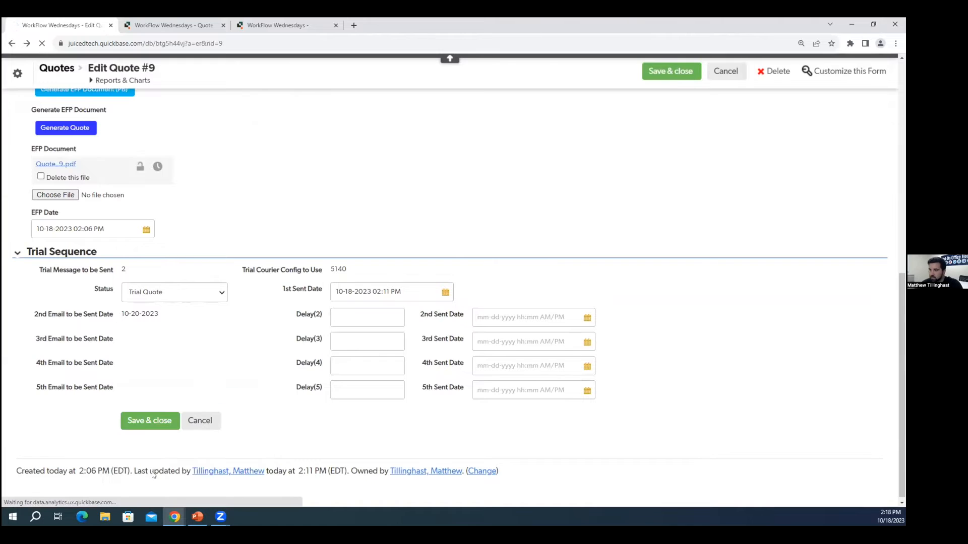
pyautogui.click(321, 400)
pyautogui.moveTo(273, 401); pyautogui.dragTo(333, 402)
pyautogui.moveTo(401, 402); pyautogui.dragTo(453, 402)
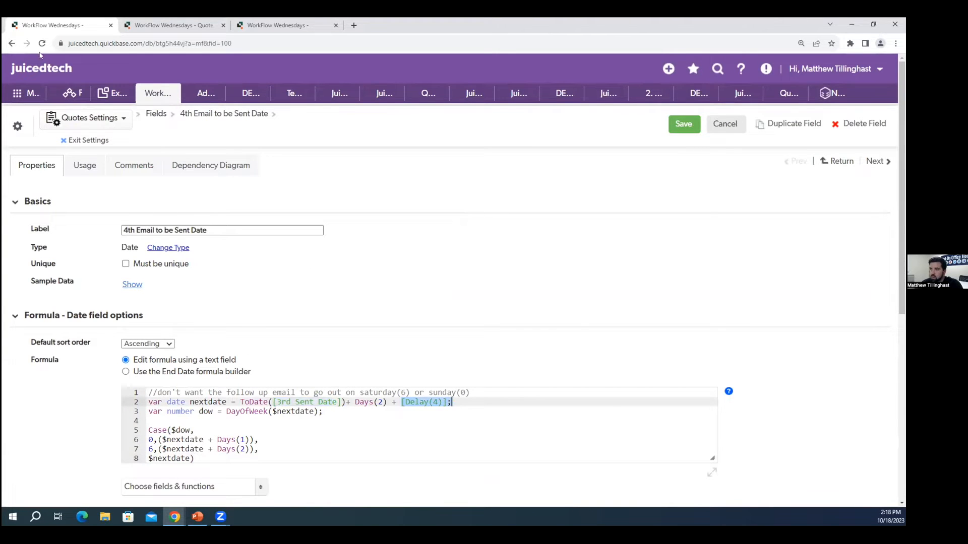
pyautogui.click(12, 44)
# Review the 4th Sent Date and Delay(5) terms in the 5th Email to be Sent Date field's formula and return to the quote
pyautogui.rightClick(105, 435)
pyautogui.click(151, 422)
pyautogui.moveTo(275, 402); pyautogui.dragTo(334, 402)
pyautogui.moveTo(402, 402); pyautogui.dragTo(442, 401)
pyautogui.click(361, 402)
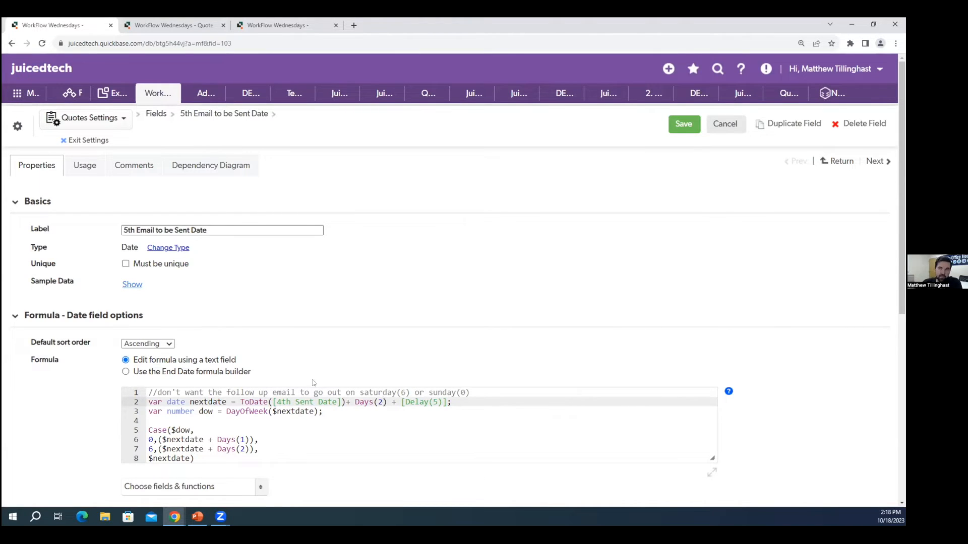
pyautogui.click(12, 44)
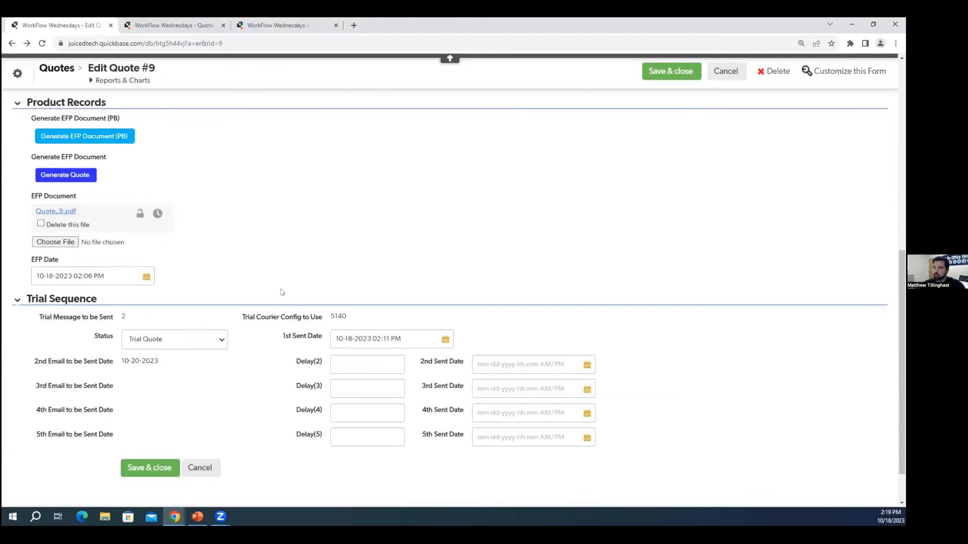
# Test a 2nd Sent Date of 10-20-2023 against the trial message and courier config fields, and clear the date
pyautogui.scroll(-1, 312, 295)
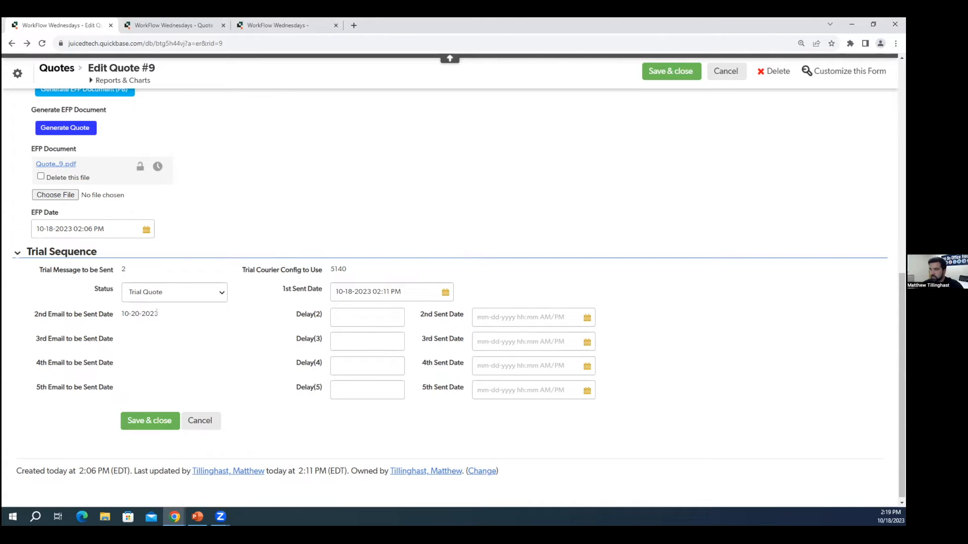
pyautogui.click(587, 318)
pyautogui.click(587, 396)
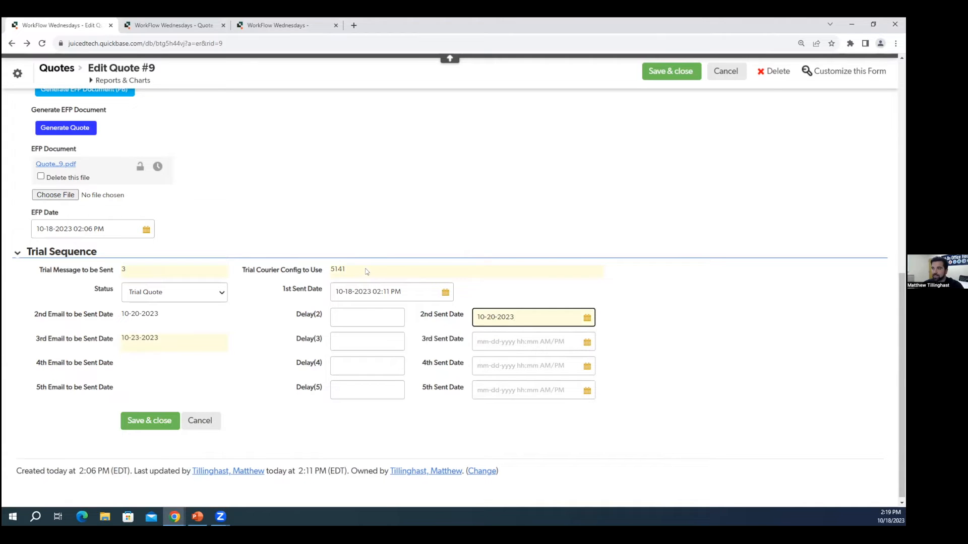
pyautogui.moveTo(519, 317); pyautogui.dragTo(463, 318)
pyautogui.press('BackSpace')
pyautogui.click(746, 352)
# Clear the 1st Sent Date to test the first-message state, and cancel editing the quote without saving
pyautogui.moveTo(423, 285); pyautogui.dragTo(334, 291)
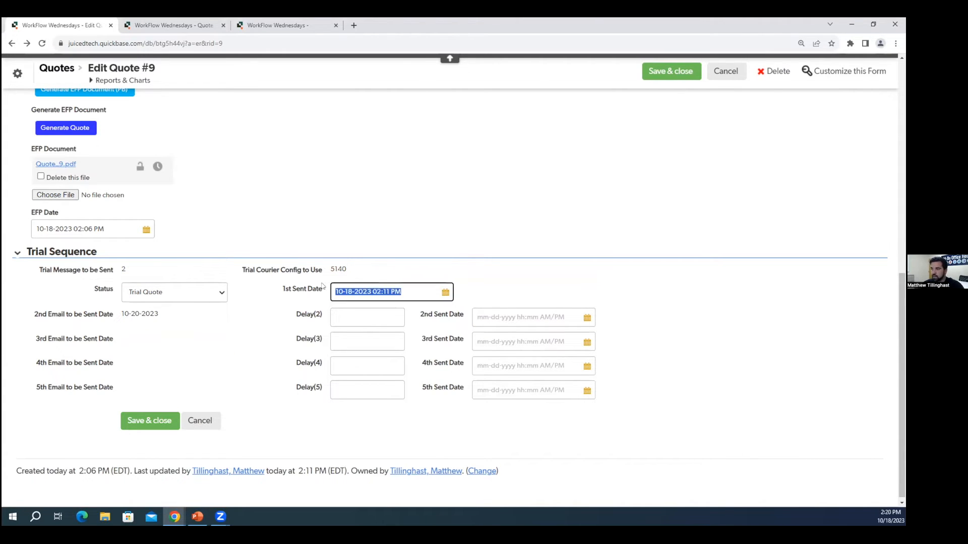
pyautogui.press('BackSpace')
pyautogui.click(433, 270)
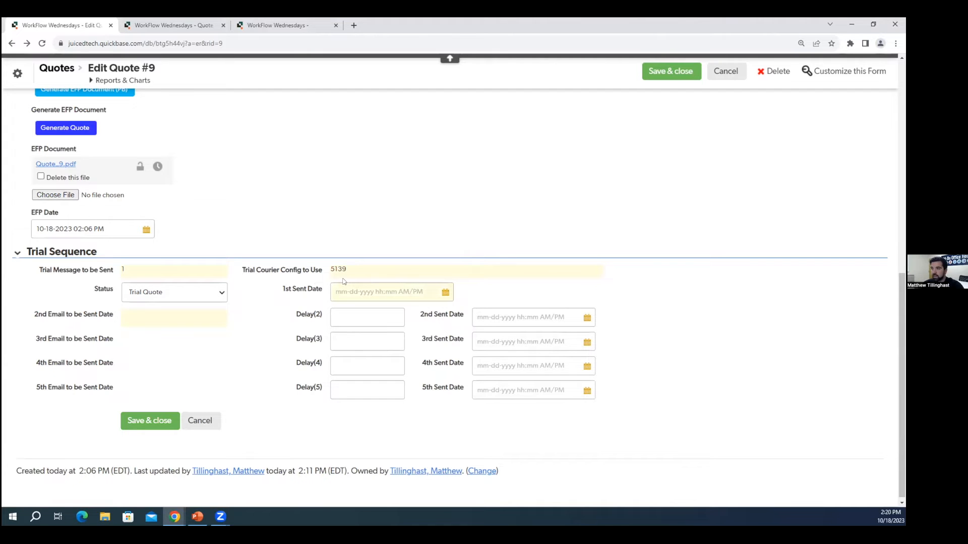
pyautogui.click(724, 72)
pyautogui.click(497, 97)
pyautogui.scroll(-6, 515, 245)
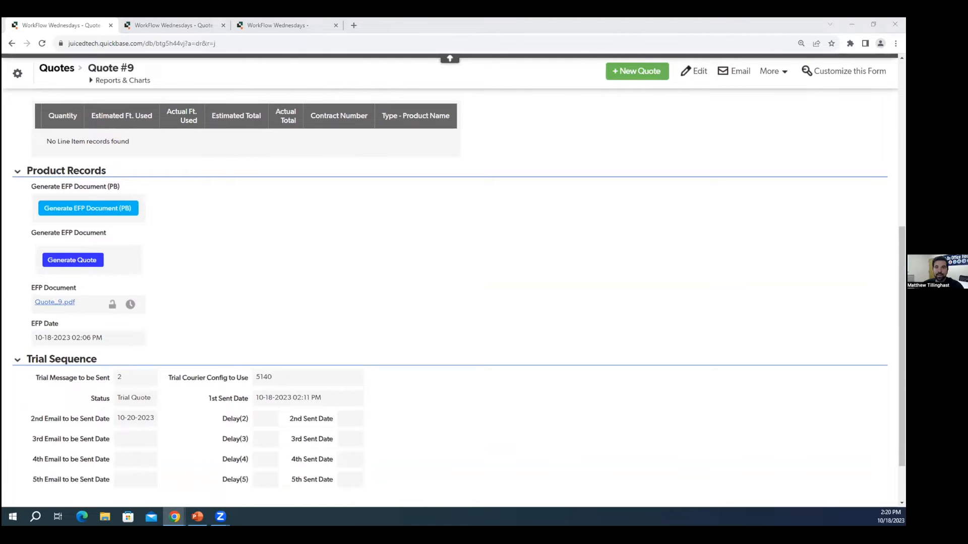
# Open juicedtech.com in a new tab and log in to Juiced Cloud with the account's user ID and password
pyautogui.moveTo(402, 21); pyautogui.dragTo(412, 26)
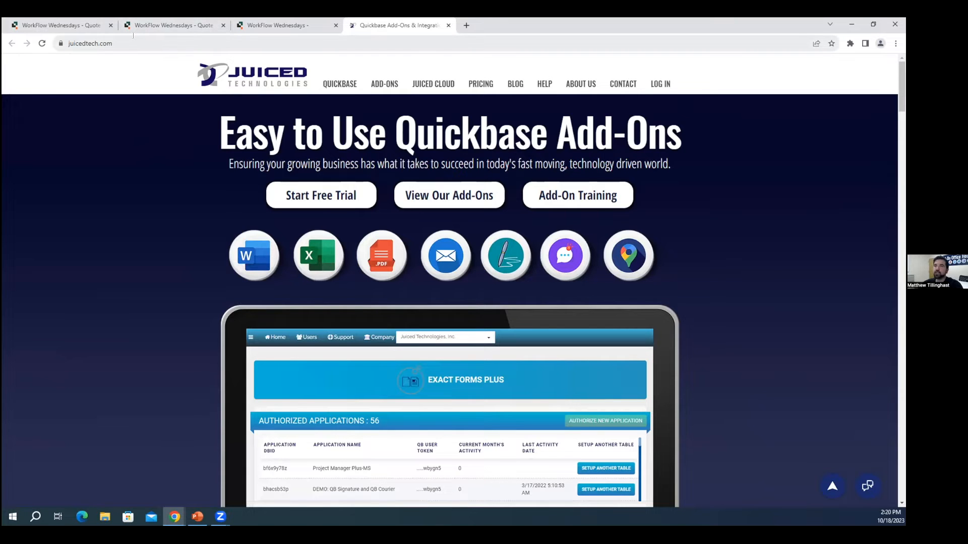
pyautogui.click(660, 85)
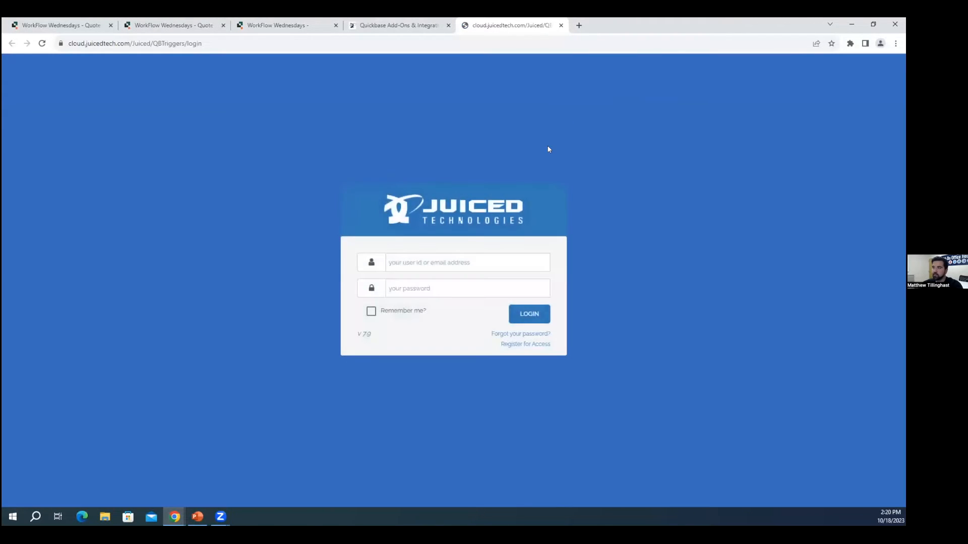
pyautogui.click(466, 262)
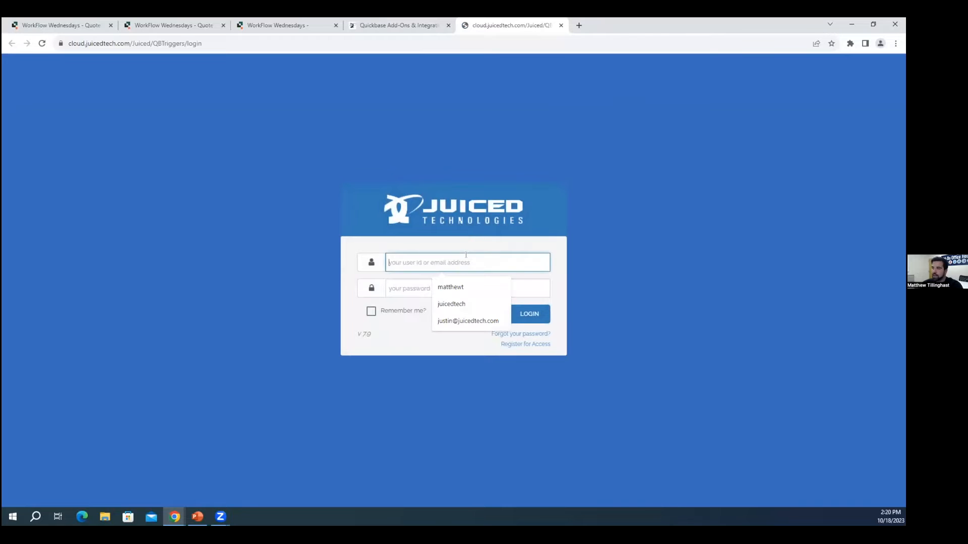
pyautogui.click(449, 283)
pyautogui.click(450, 285)
pyautogui.write('*******')
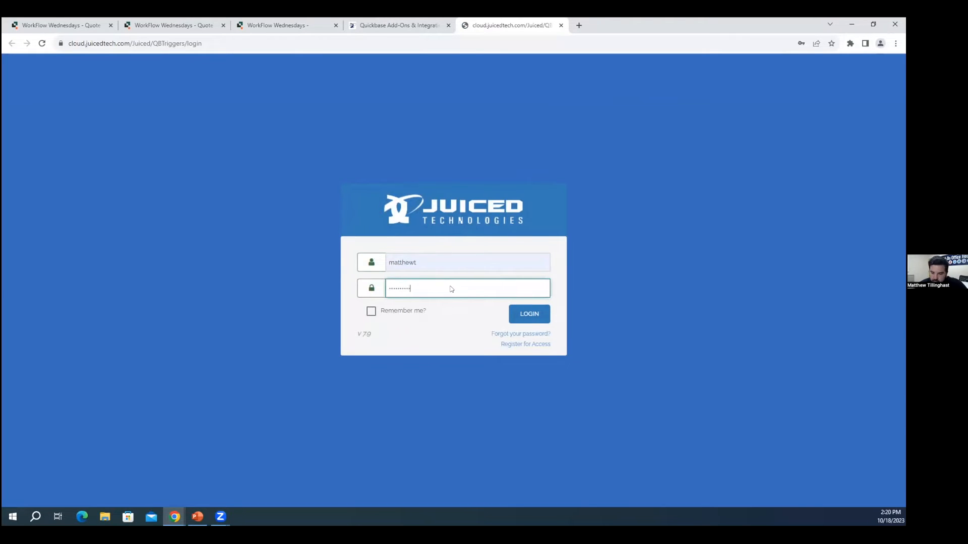
pyautogui.press('Return')
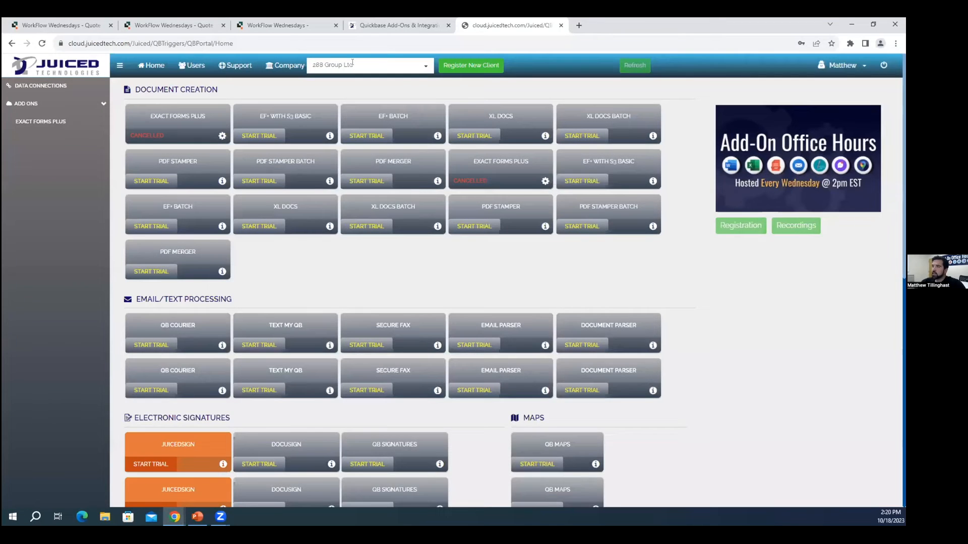
# Switch the portal's company to Juiced Technologies, Inc. and open the QB Courier add-on
pyautogui.click(348, 65)
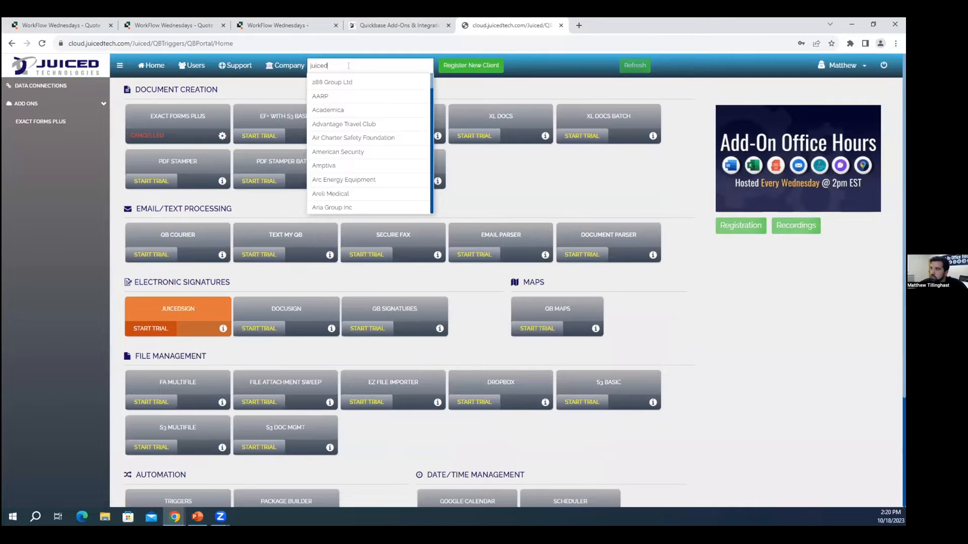
pyautogui.write('juiced')
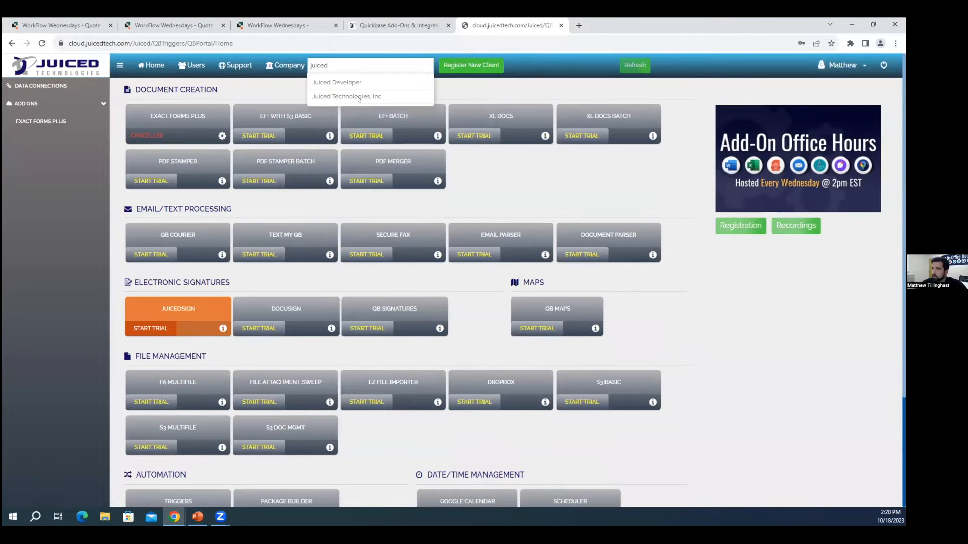
pyautogui.click(358, 98)
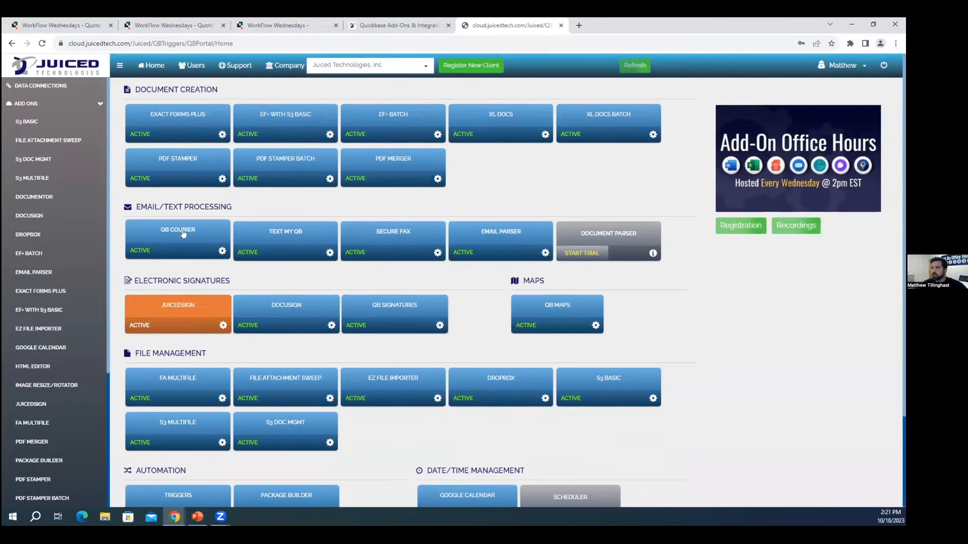
pyautogui.click(186, 250)
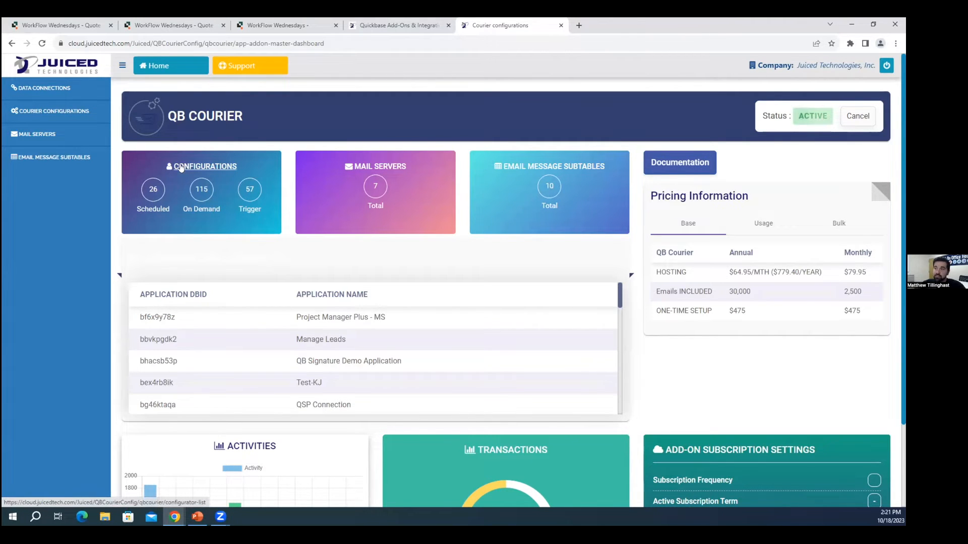
# Find the WorkFlow Wednesdays group in the courier configurations and compare the processing modes of configurations 5139 and 5140
pyautogui.click(56, 112)
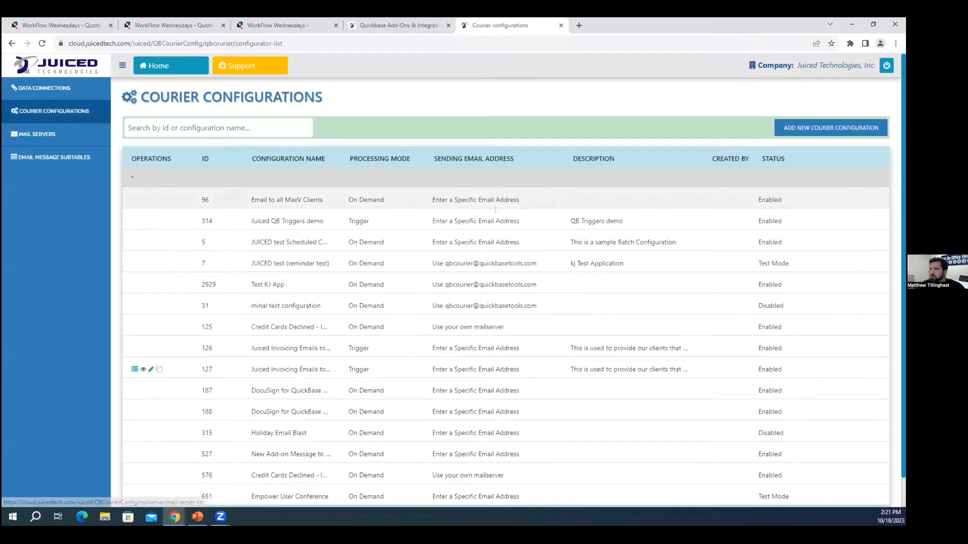
pyautogui.scroll(-1, 605, 328)
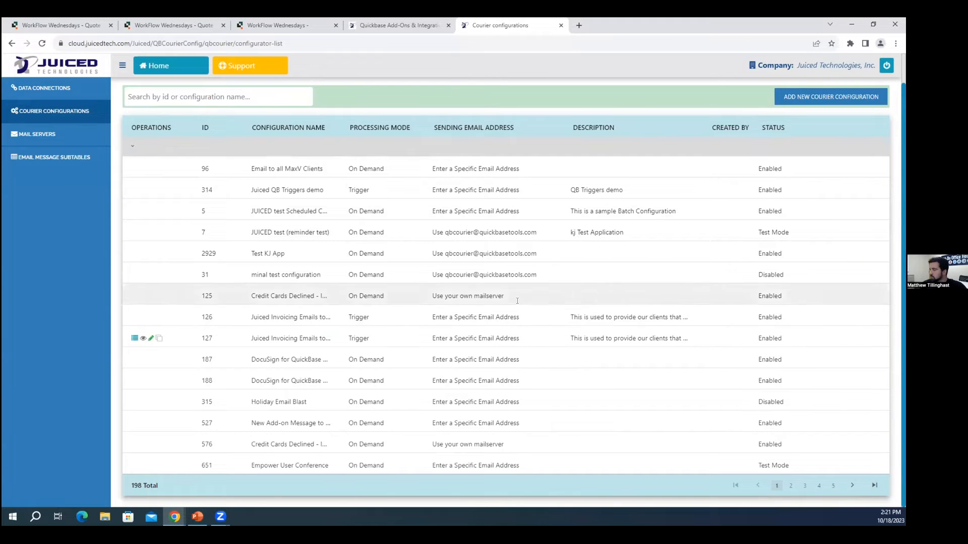
pyautogui.click(874, 487)
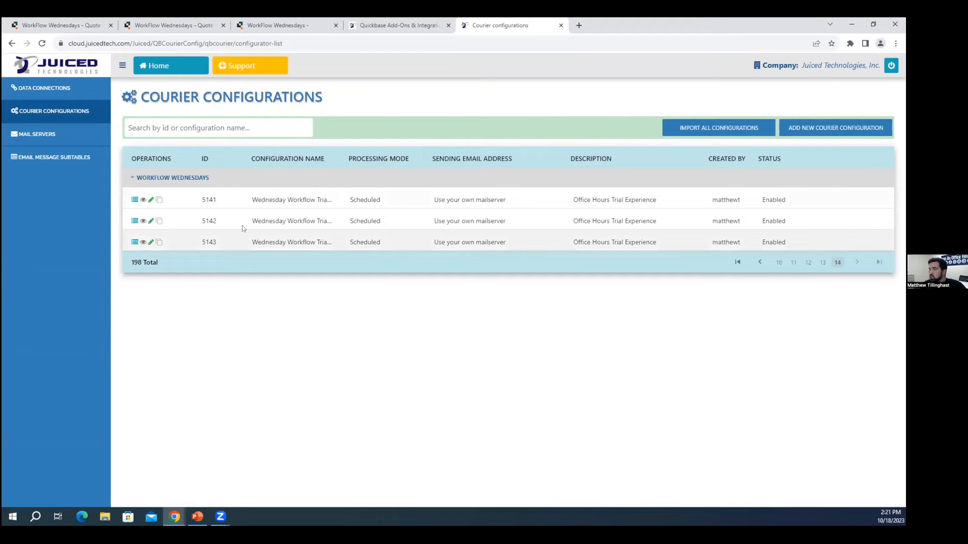
pyautogui.click(822, 262)
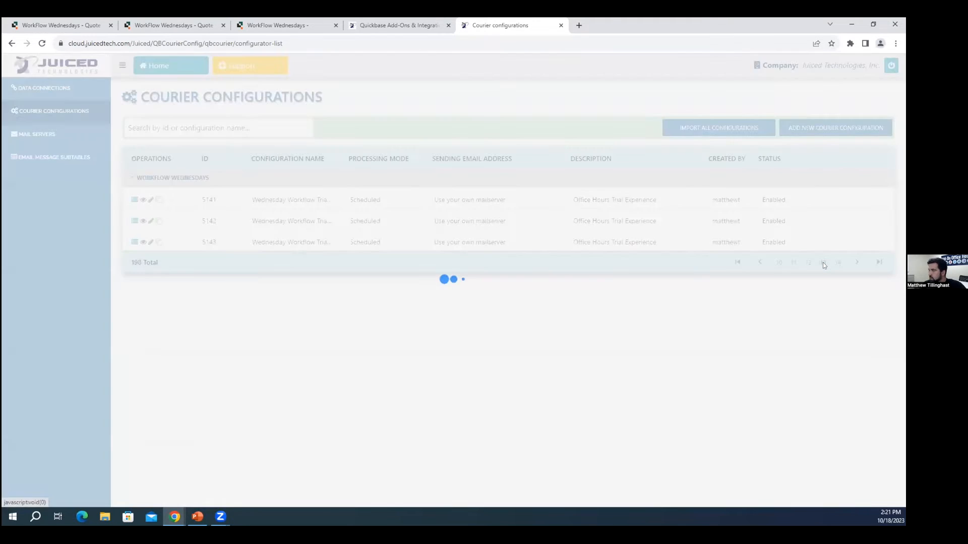
pyautogui.scroll(-5, 620, 304)
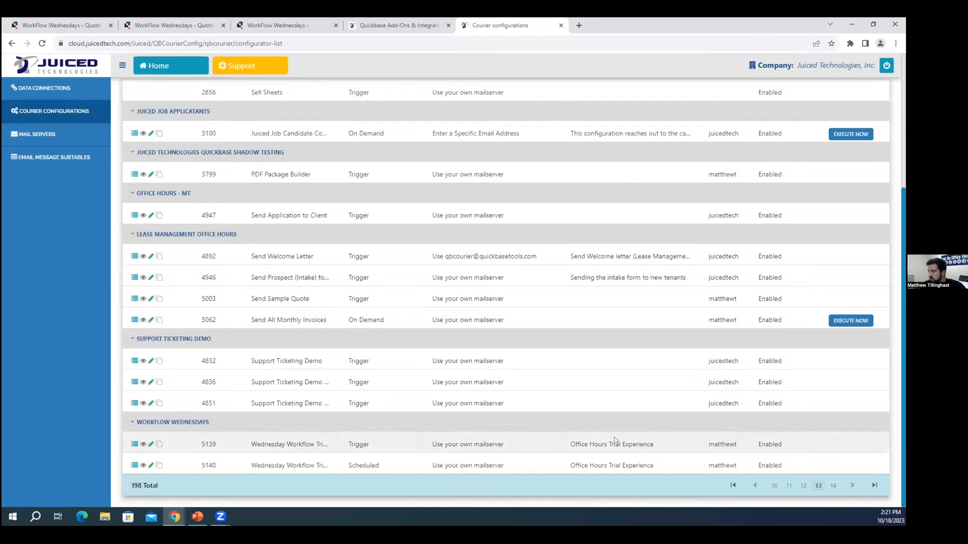
pyautogui.doubleClick(361, 444)
pyautogui.moveTo(349, 465); pyautogui.dragTo(377, 464)
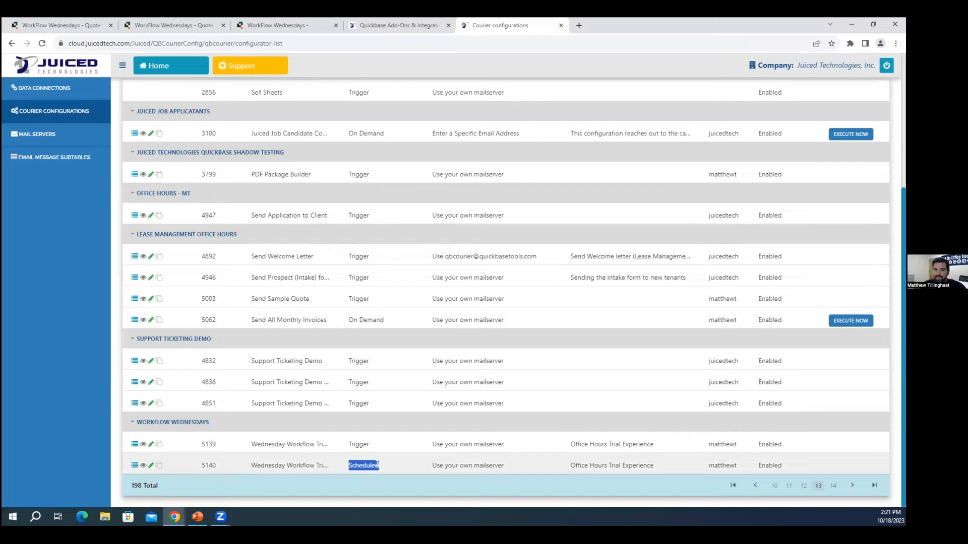
# Open configuration 5139, Wednesday Workflow Trial 1, for editing and review its available processing modes without changing the selection
pyautogui.click(151, 444)
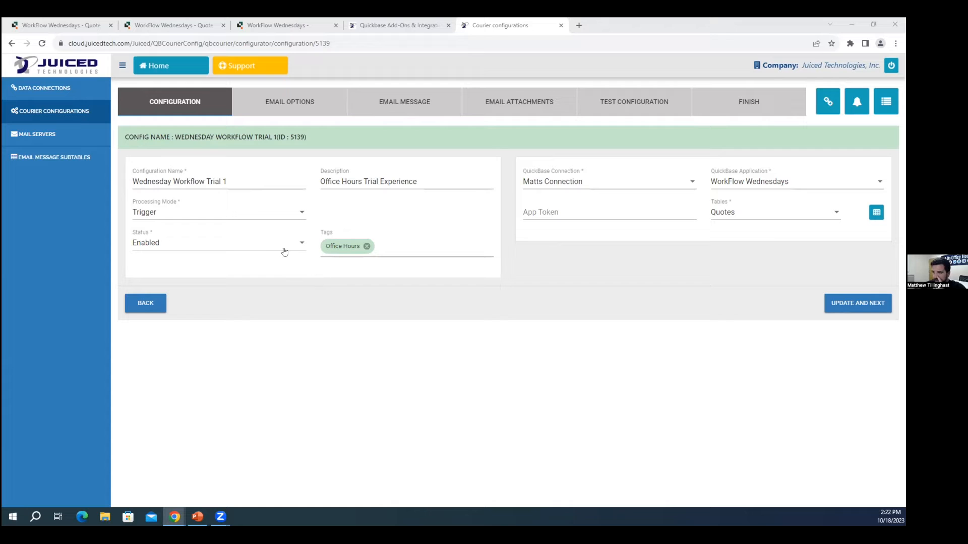
pyautogui.click(161, 212)
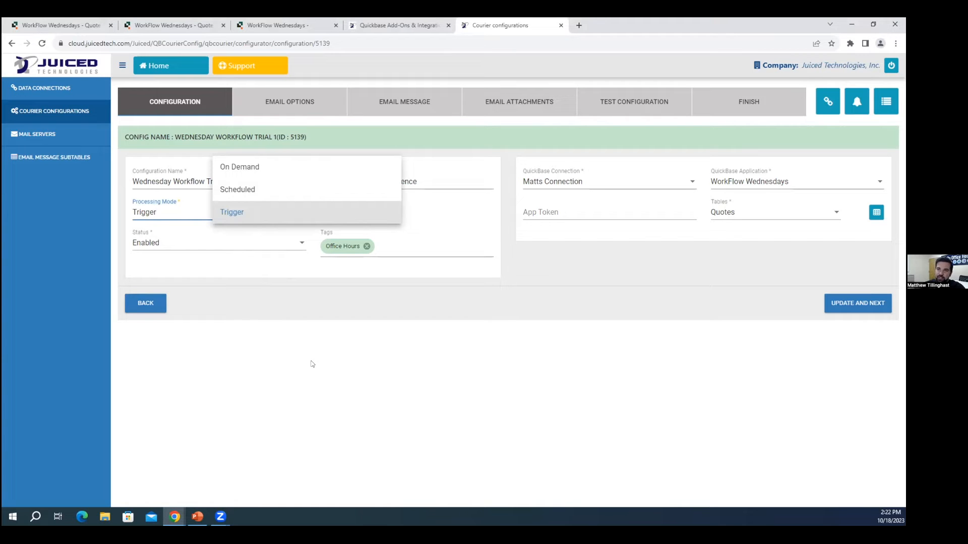
pyautogui.click(388, 317)
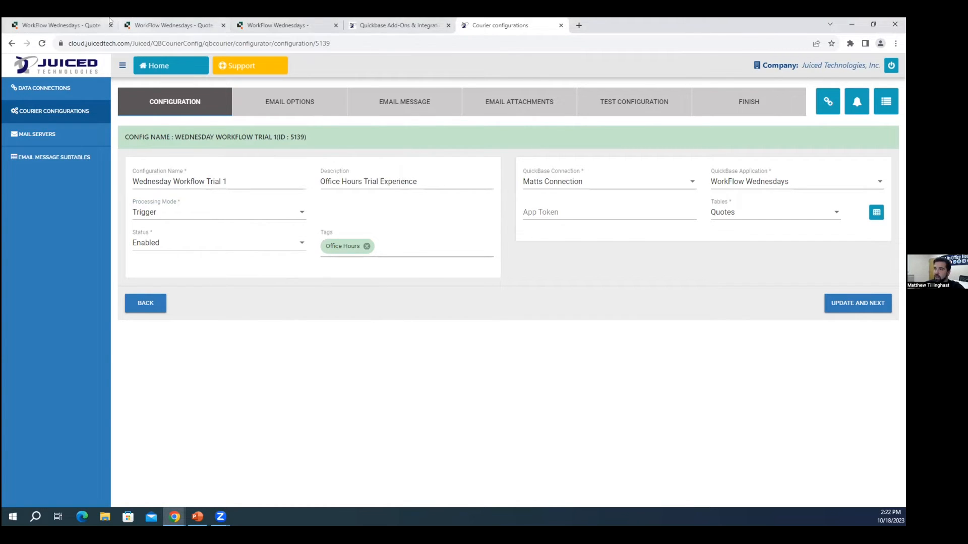
# Check the Quotes table's notifications, subscriptions & reminders for the QB Courier Trial Sequence notification, and leave for the Juiced Technologies website
pyautogui.click(151, 24)
pyautogui.click(17, 73)
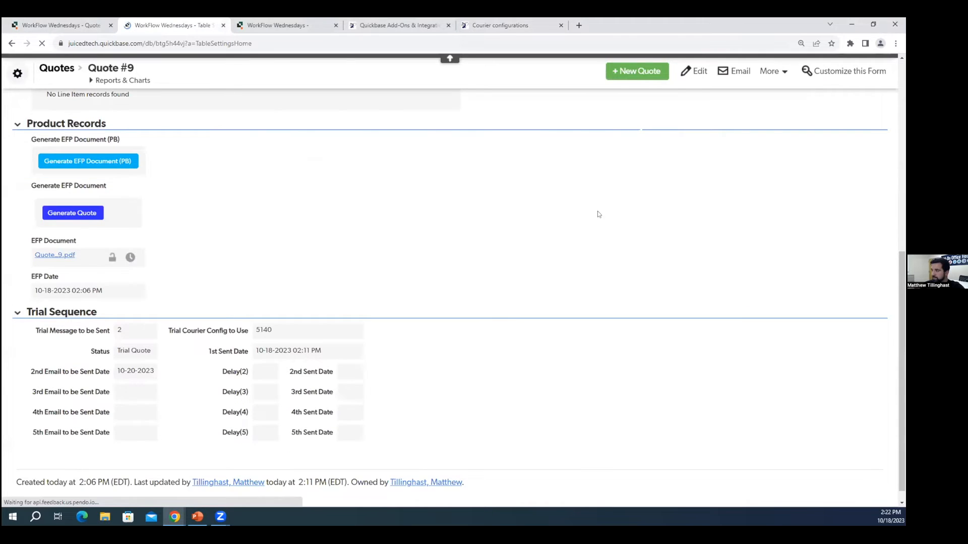
pyautogui.click(680, 280)
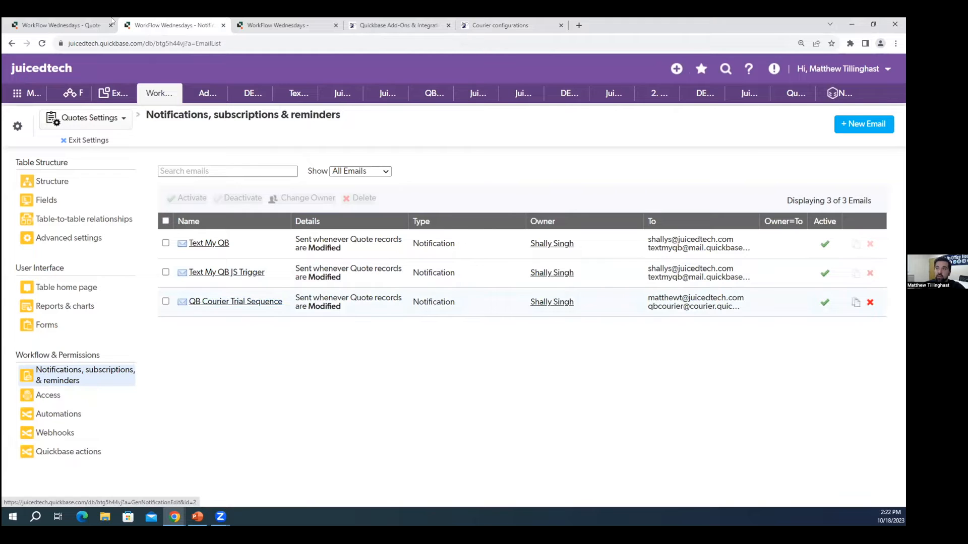
pyautogui.click(399, 25)
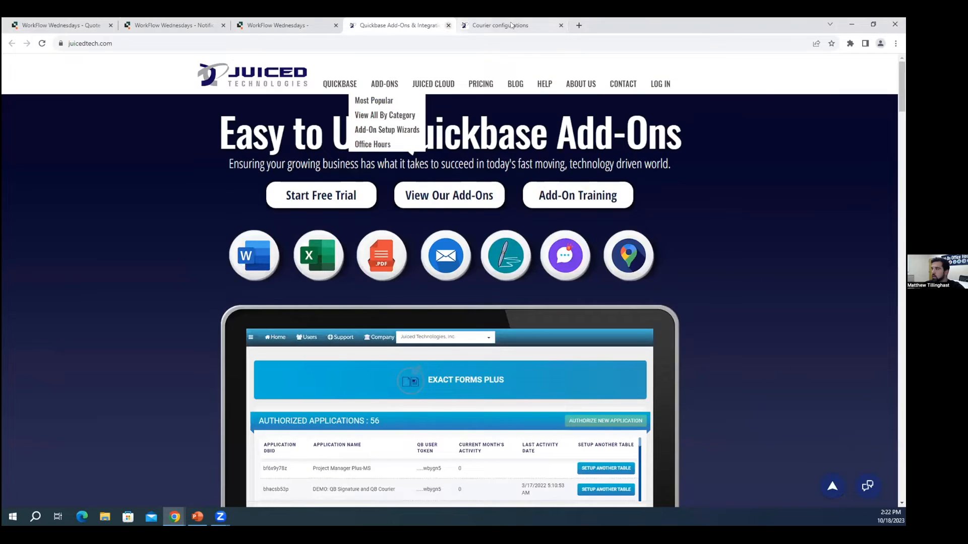
# Close the Juiced Technologies website and review configuration 5139's status options and available Quickbase applications without changing either selection
pyautogui.hotkey('ctrl', 'w')
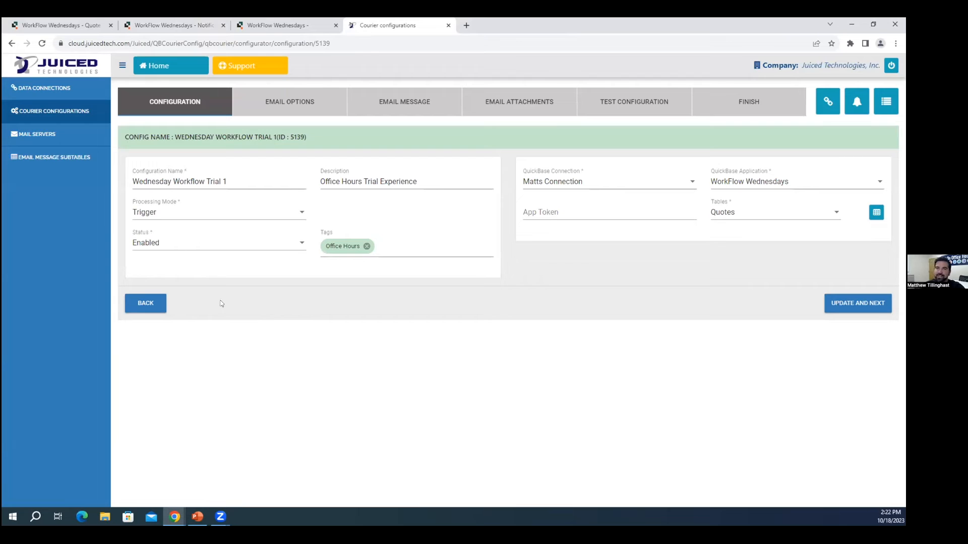
pyautogui.click(216, 247)
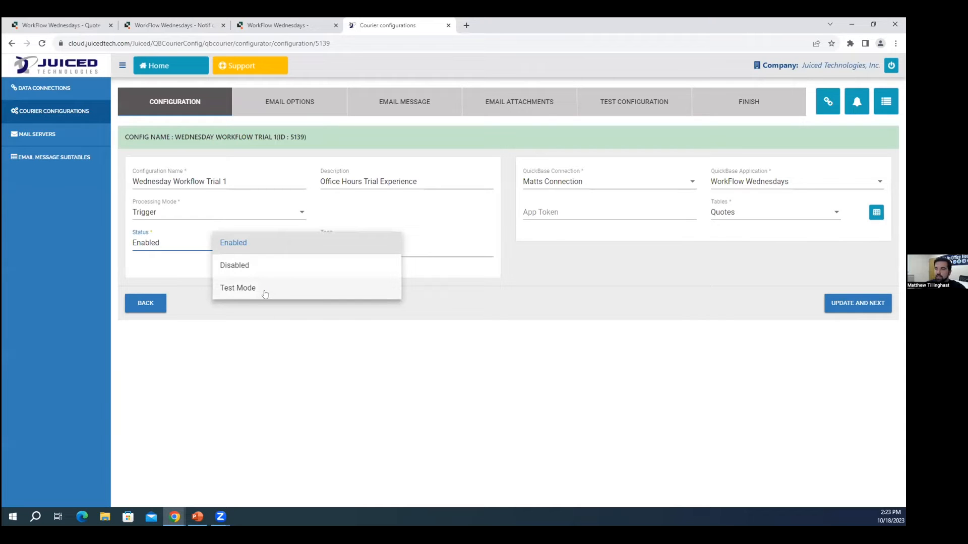
pyautogui.click(489, 331)
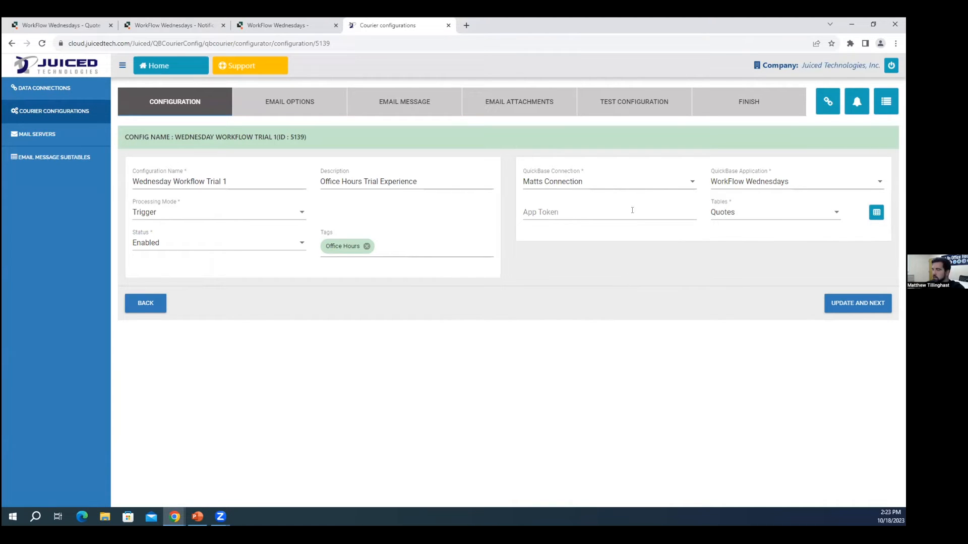
pyautogui.click(754, 184)
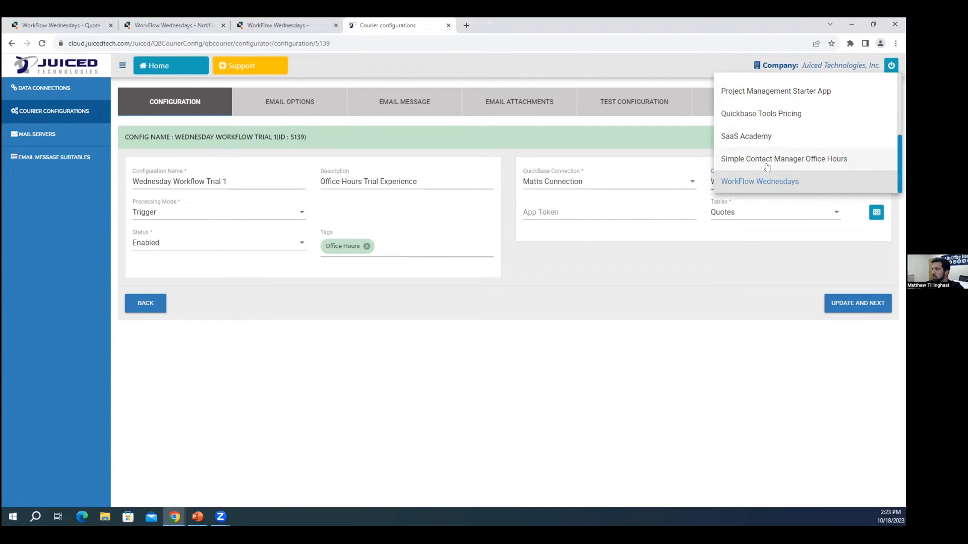
pyautogui.click(797, 233)
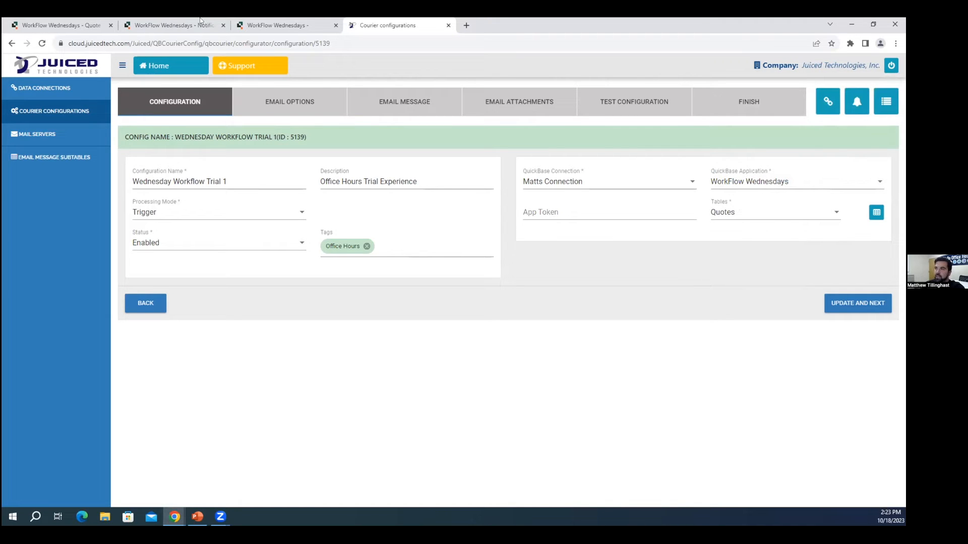
# Glance at Quote #9, and open the Quotes table linked from configuration 5139 and close it again
pyautogui.click(166, 25)
pyautogui.click(60, 25)
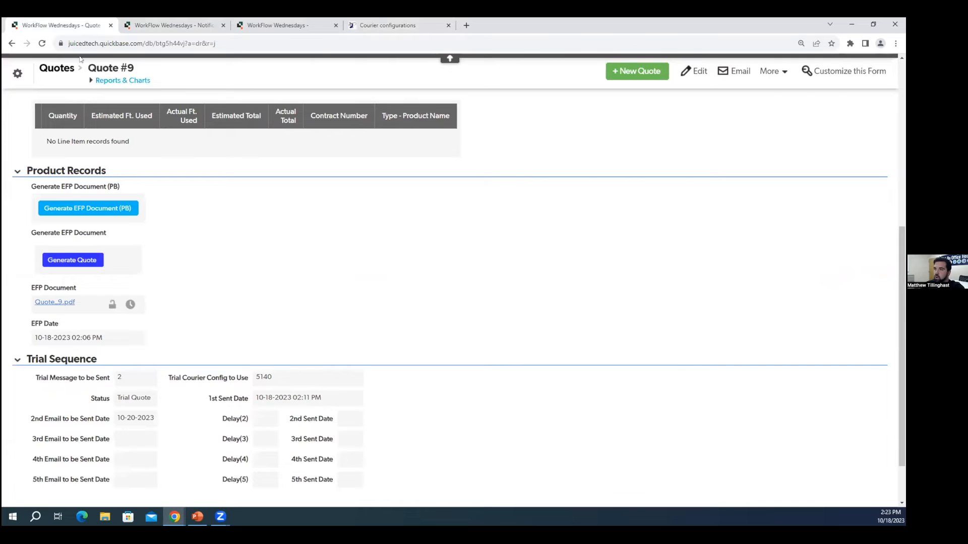
pyautogui.click(388, 25)
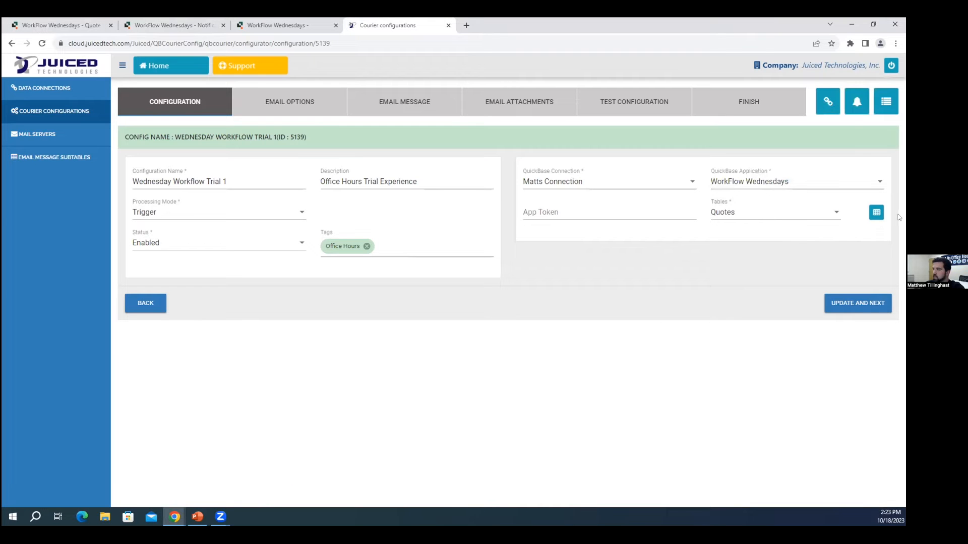
pyautogui.click(877, 212)
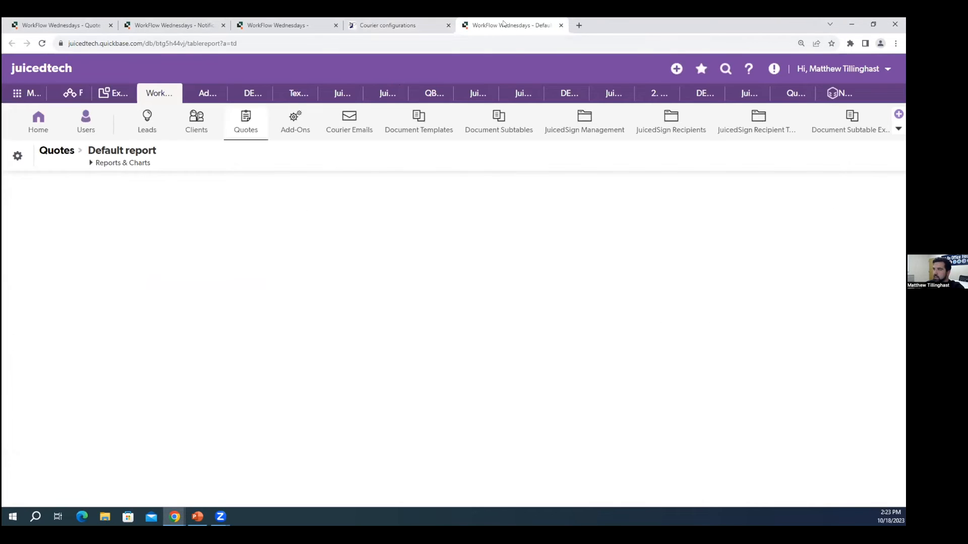
pyautogui.click(561, 26)
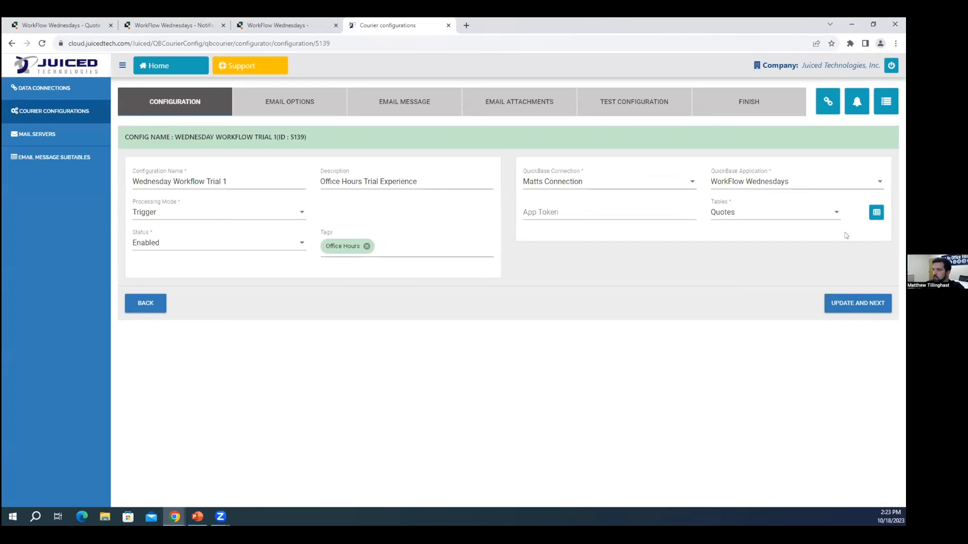
# Open configuration 5139's email options and look up the Email field on Quote #9 that supplies the recipient address
pyautogui.click(285, 99)
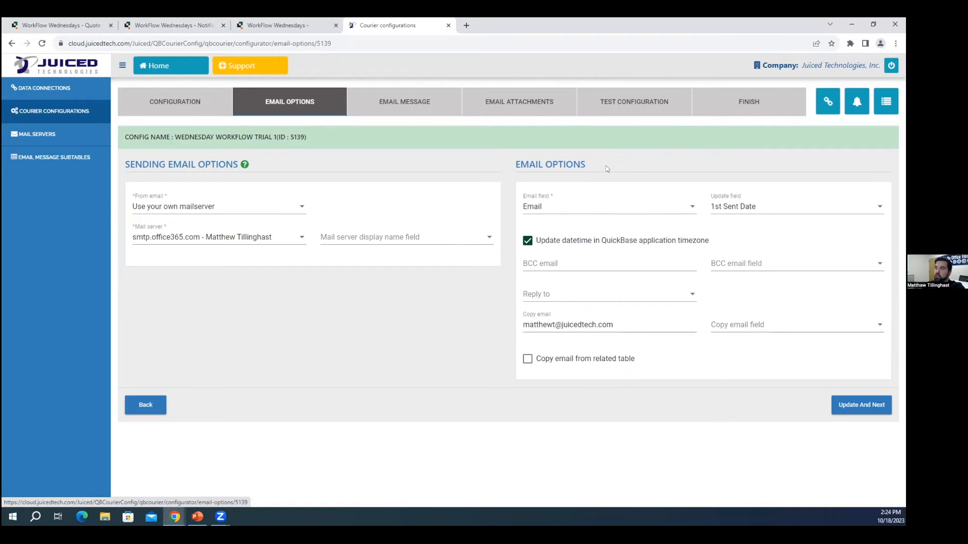
pyautogui.click(152, 25)
pyautogui.click(85, 26)
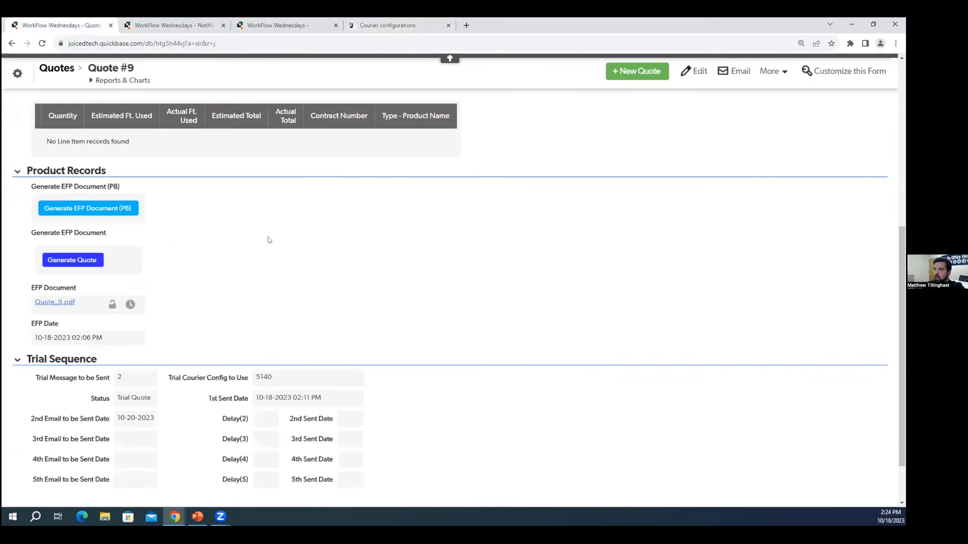
pyautogui.scroll(5, 262, 266)
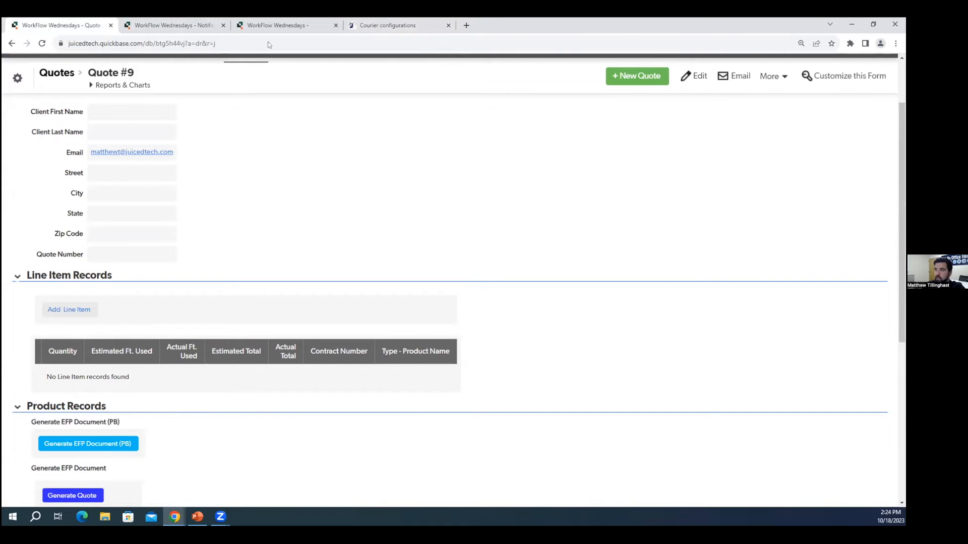
pyautogui.click(386, 25)
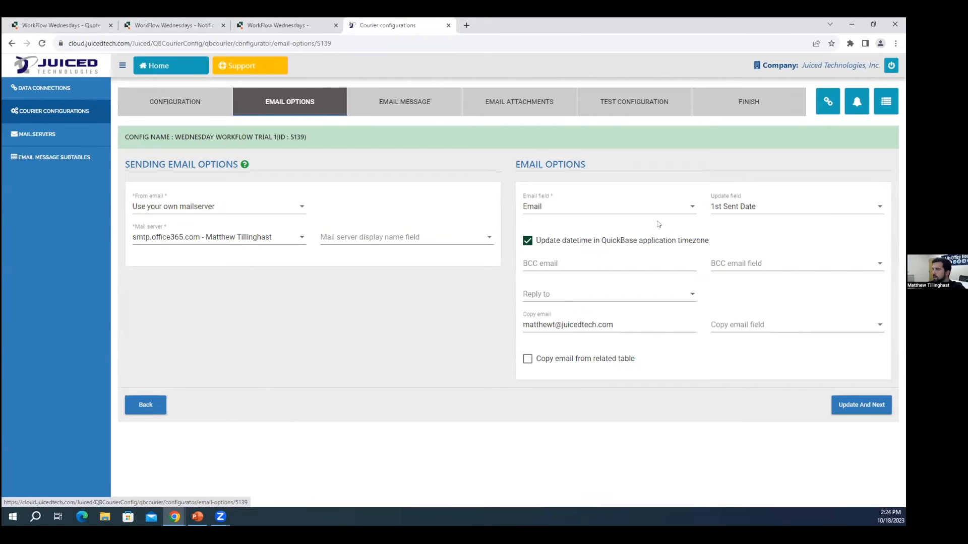
# Check the purpose of the update field and find the matching 1st Sent Date in Quote #9's Trial Sequence section
pyautogui.moveTo(737, 209)
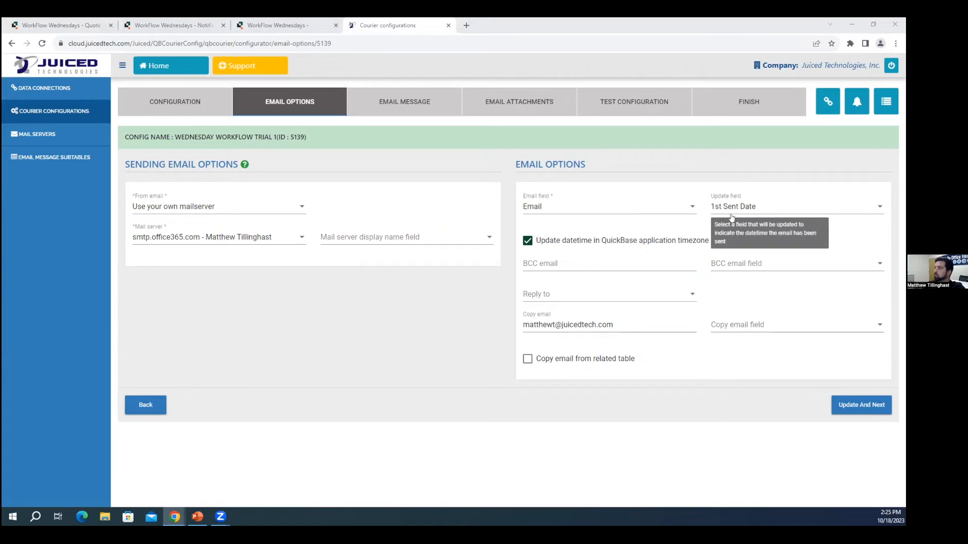
pyautogui.click(81, 24)
pyautogui.scroll(-2, 530, 302)
pyautogui.scroll(-3, 530, 302)
pyautogui.moveTo(210, 352); pyautogui.dragTo(339, 355)
pyautogui.click(301, 190)
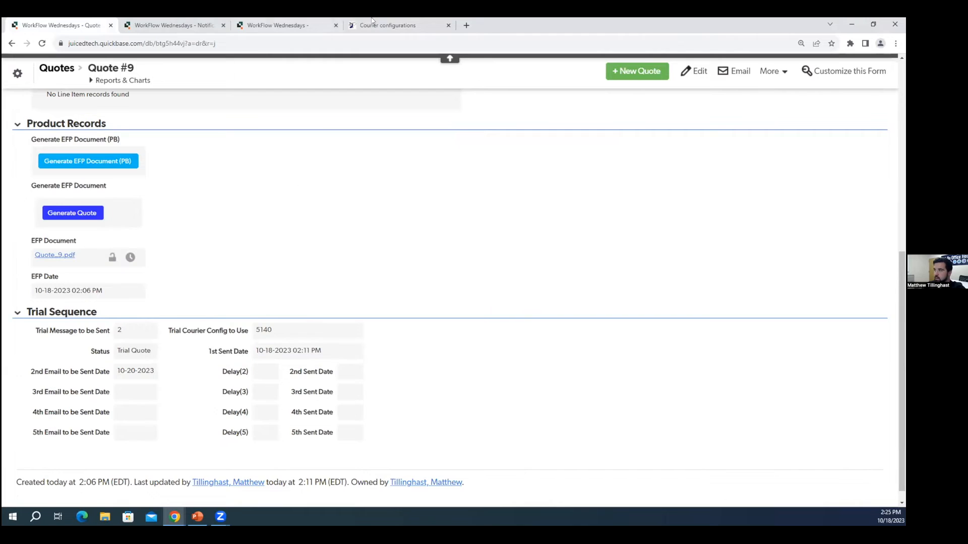
# Review the BCC, reply-to and copy email settings in configuration 5139's email options without changing them
pyautogui.click(374, 23)
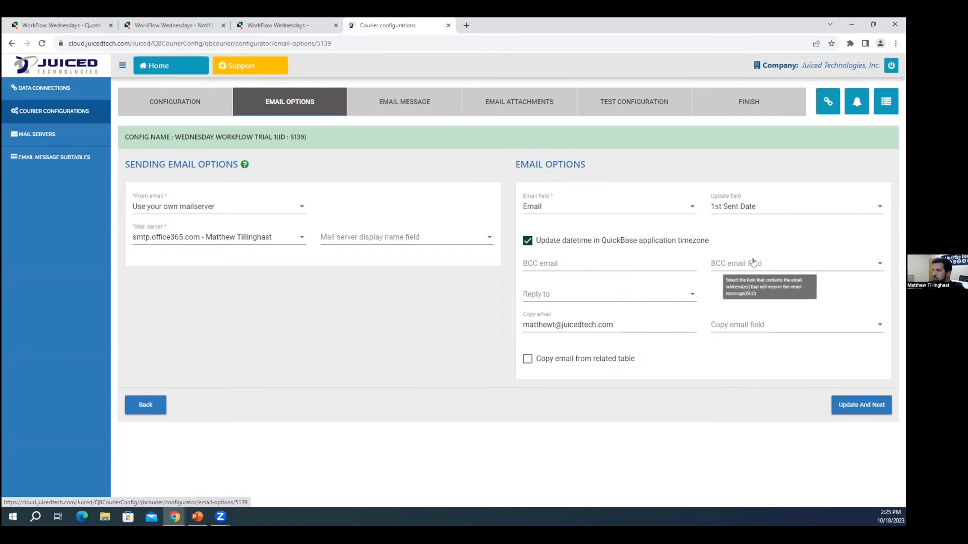
pyautogui.click(572, 299)
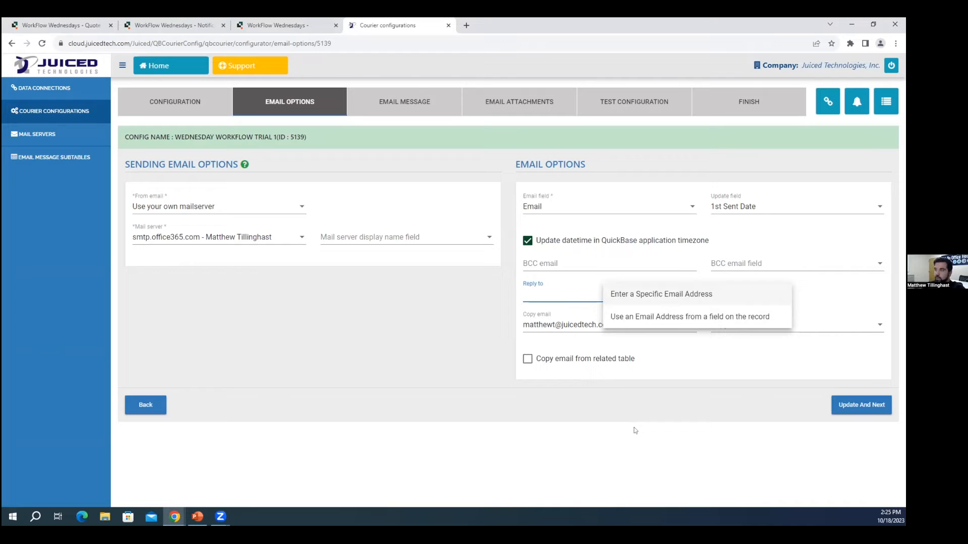
pyautogui.click(624, 361)
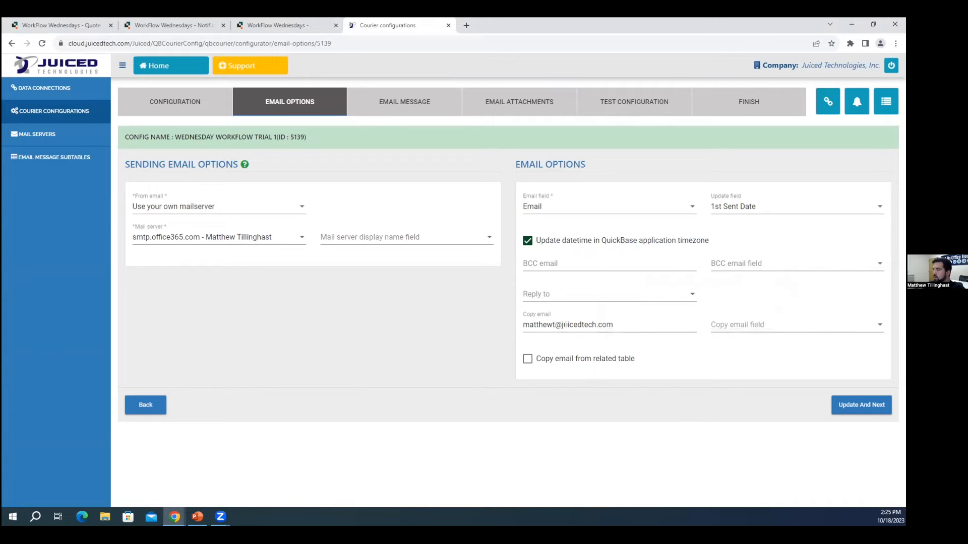
pyautogui.moveTo(596, 319)
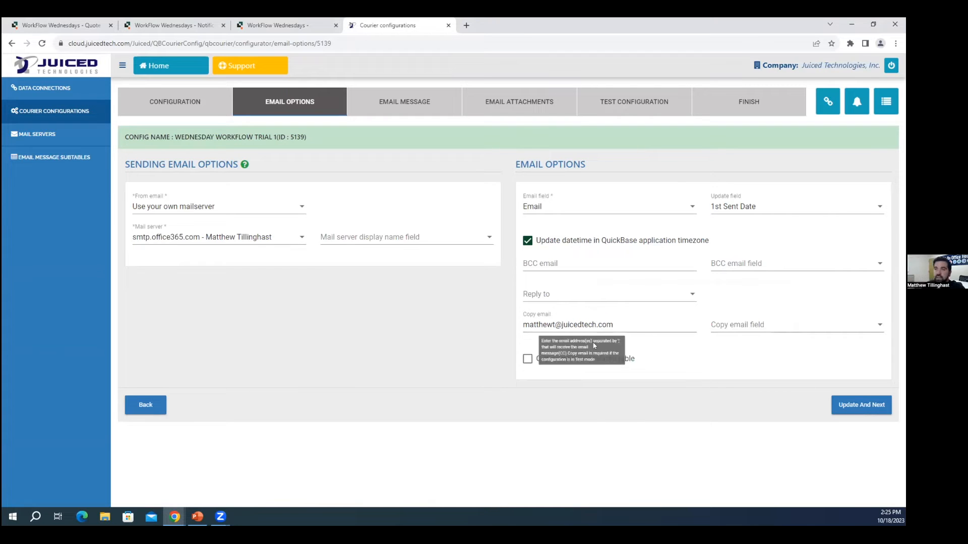
pyautogui.moveTo(750, 323)
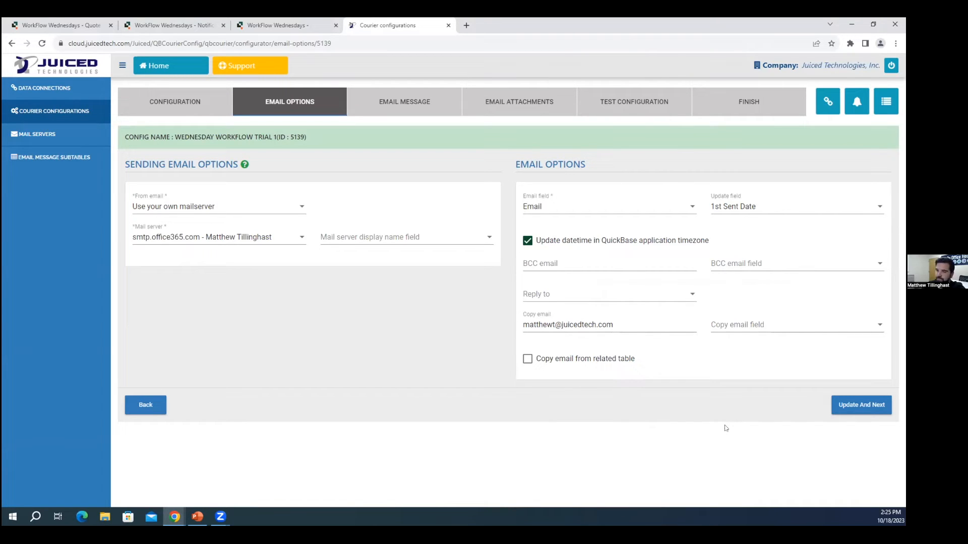
# Review configuration 5139's email message and expand the list of table fields available for insertion, collapsing it again
pyautogui.click(435, 112)
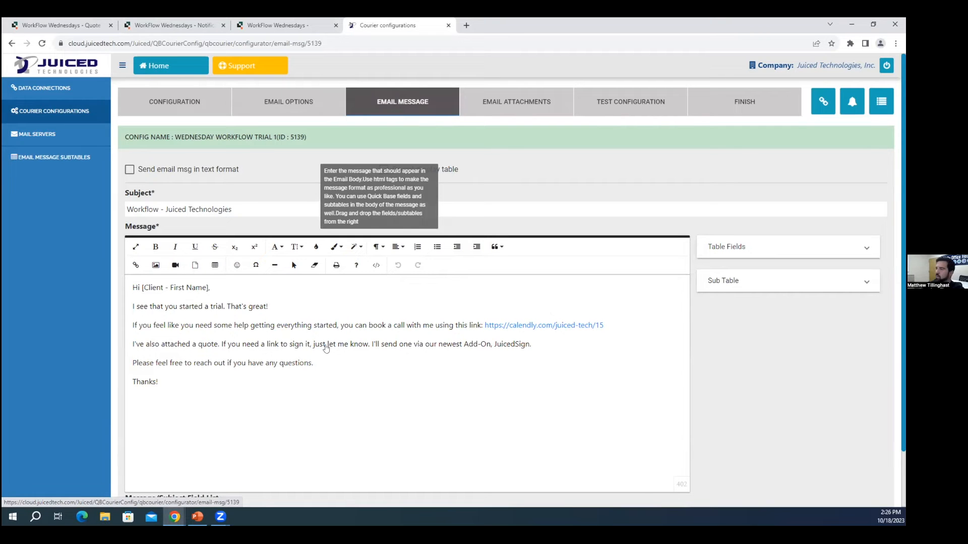
pyautogui.click(795, 250)
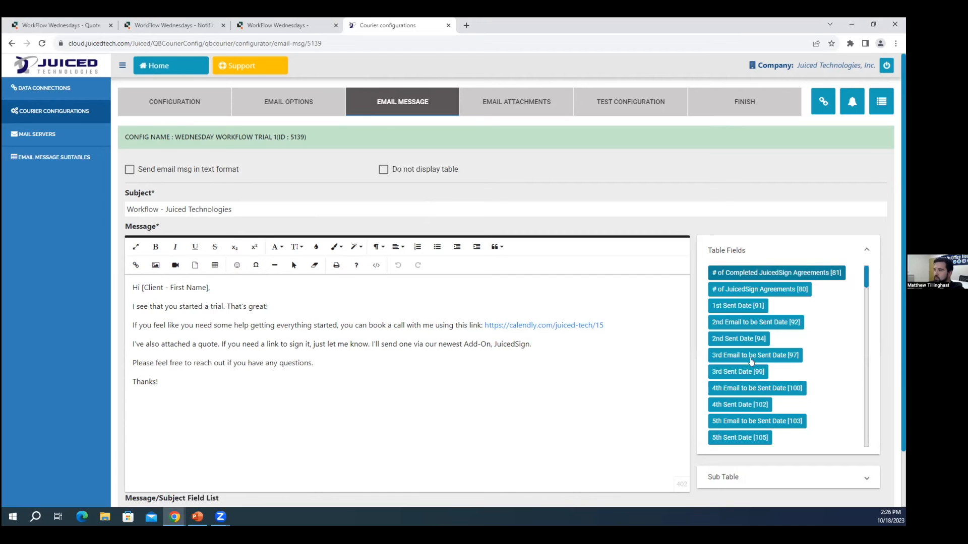
pyautogui.click(811, 252)
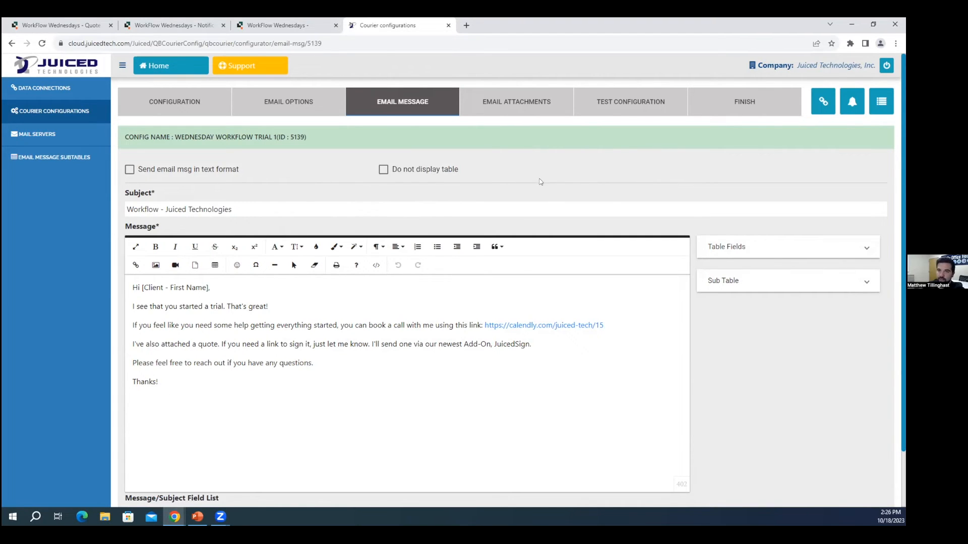
# Review configuration 5139's attachment field choices, keeping EFP Document selected, and view the test configuration page
pyautogui.click(535, 101)
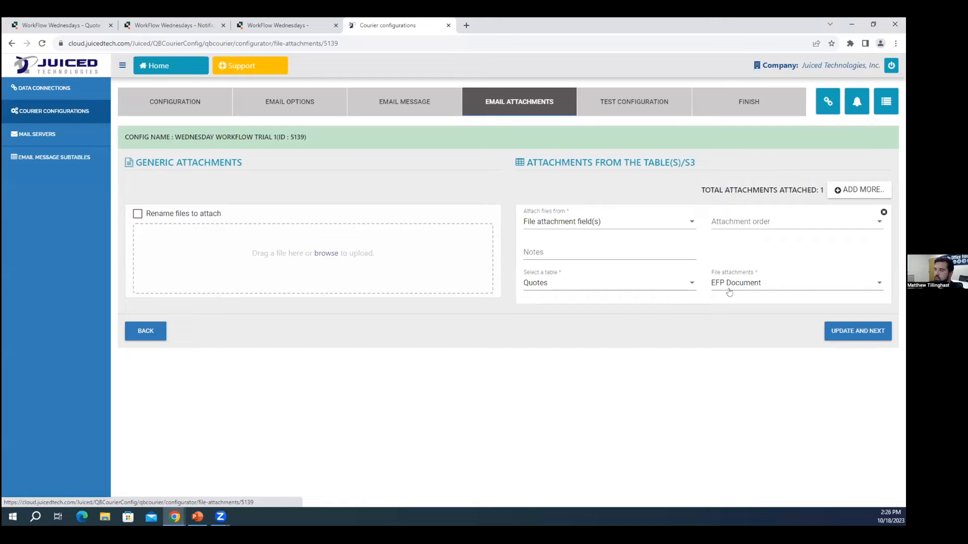
pyautogui.click(755, 287)
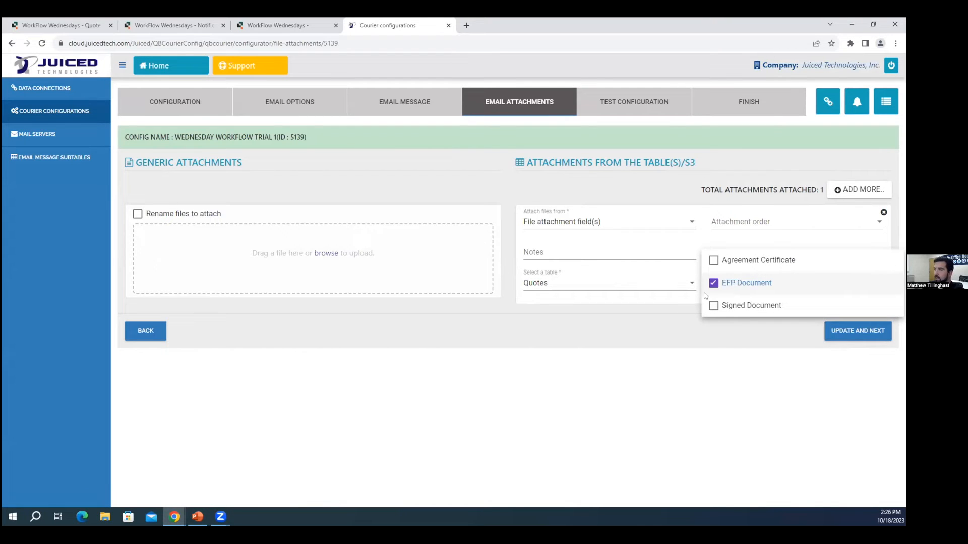
pyautogui.click(552, 249)
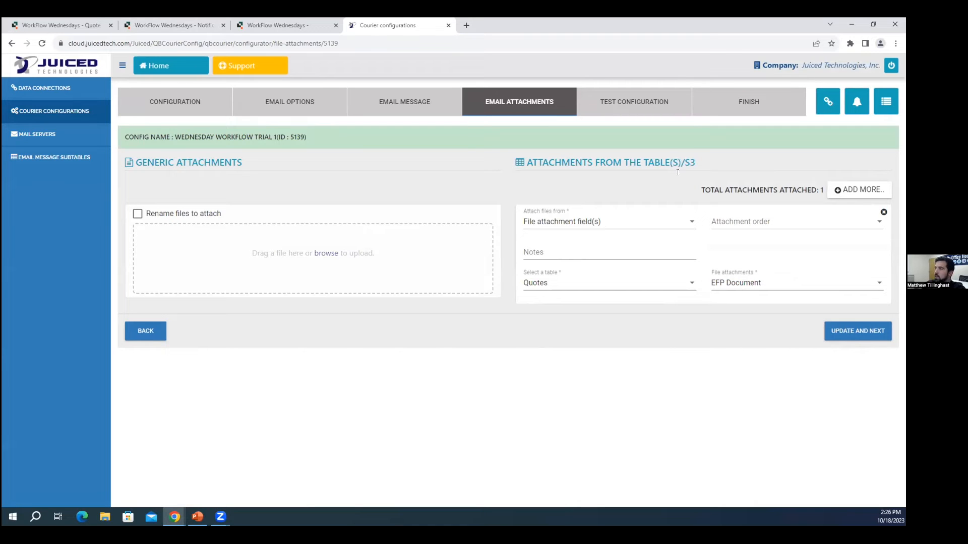
pyautogui.click(649, 102)
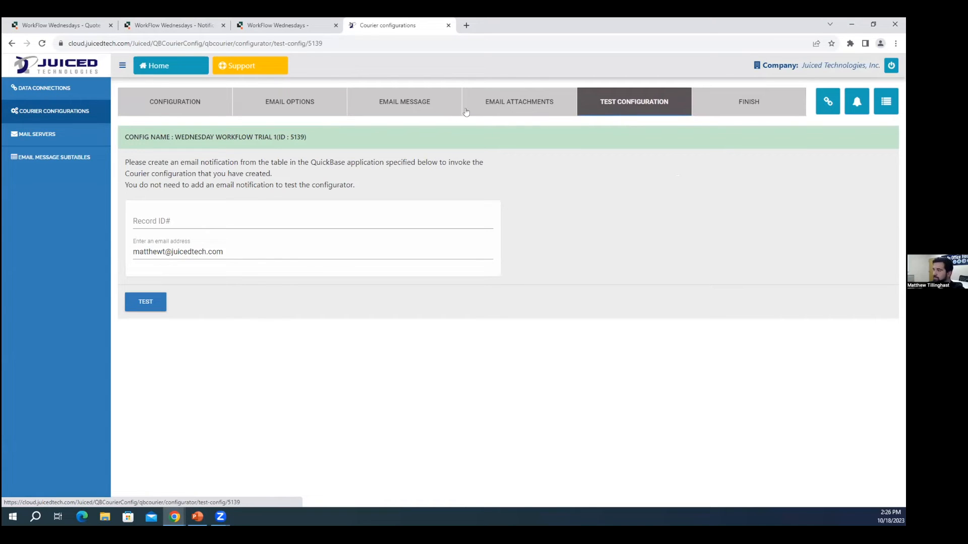
# Compare configuration 5139's single-record email notification settings and custom message with the QB Courier Trial Sequence notification, and close the settings
pyautogui.click(749, 106)
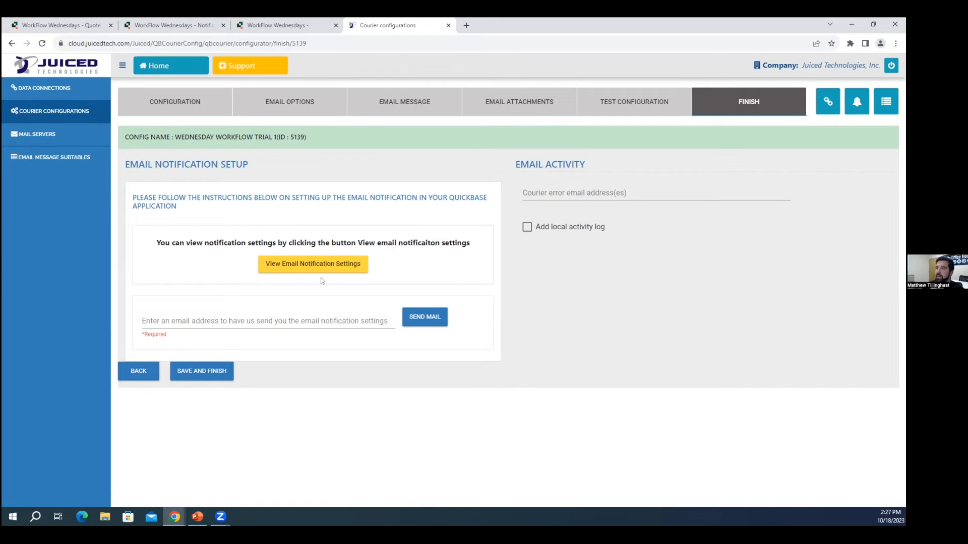
pyautogui.click(345, 262)
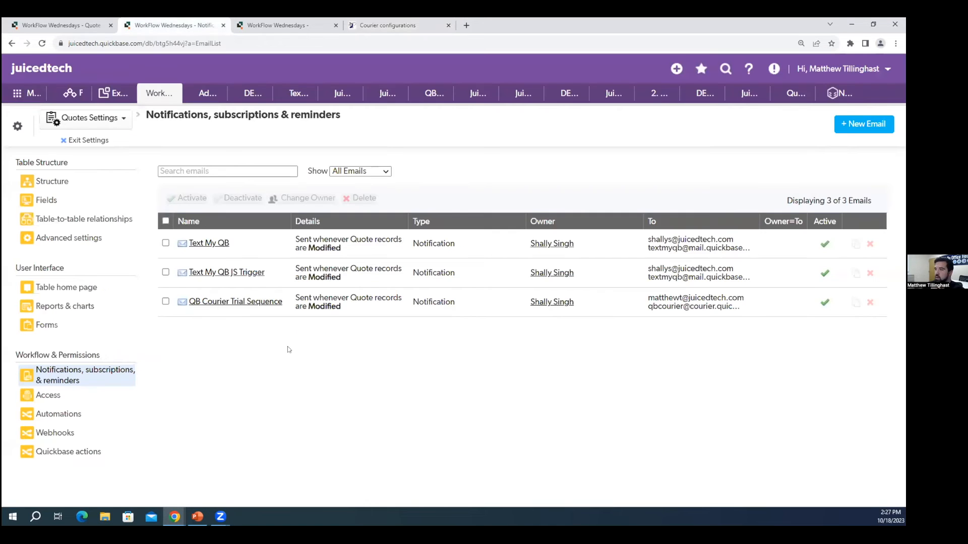
pyautogui.click(260, 302)
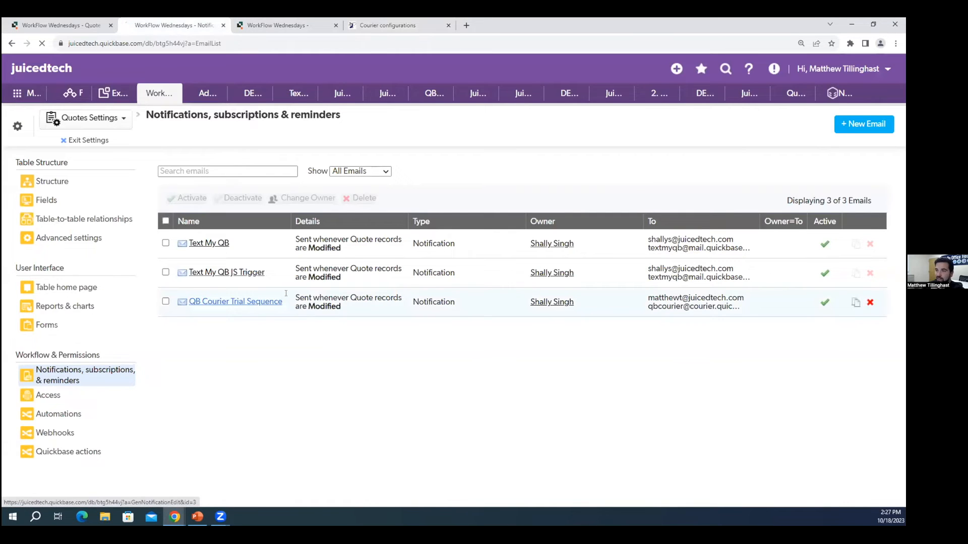
pyautogui.click(377, 22)
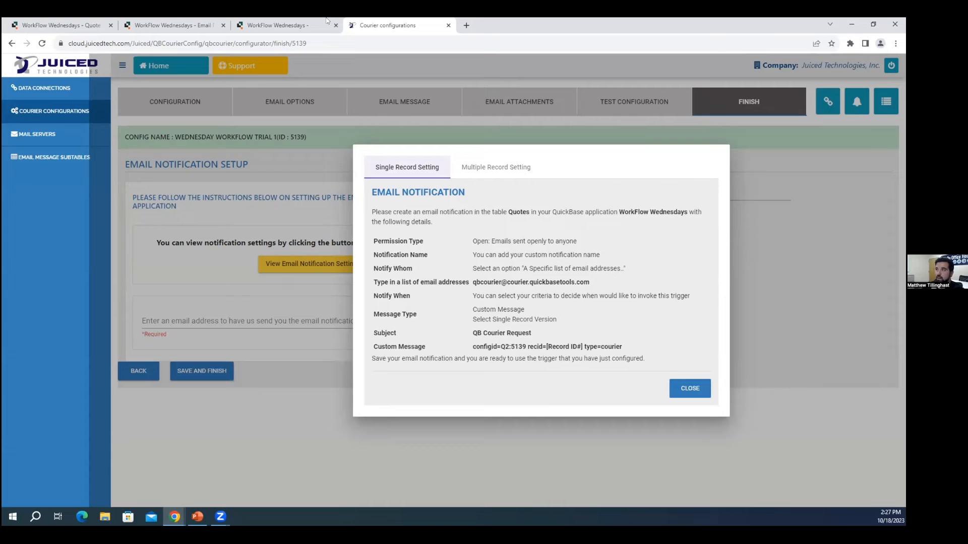
pyautogui.click(169, 25)
pyautogui.click(353, 25)
pyautogui.moveTo(483, 347); pyautogui.dragTo(626, 348)
pyautogui.click(572, 330)
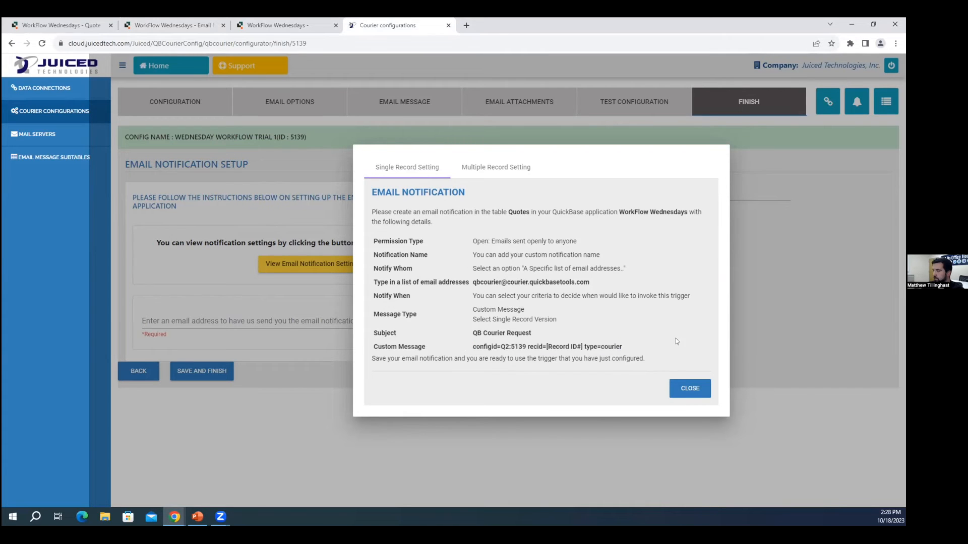
pyautogui.click(690, 388)
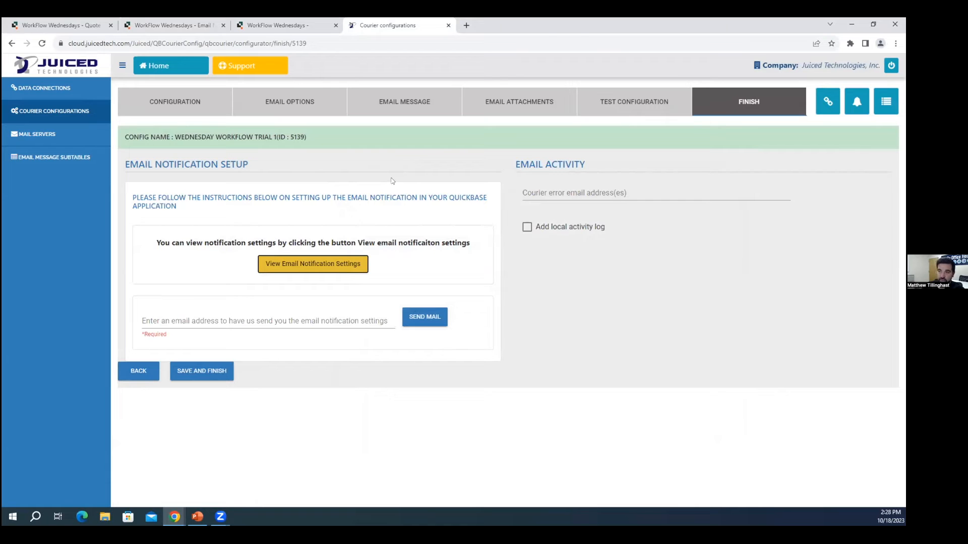
# Go to the last page of the courier configurations list and return to Quote #9's Trial Sequence section
pyautogui.click(75, 110)
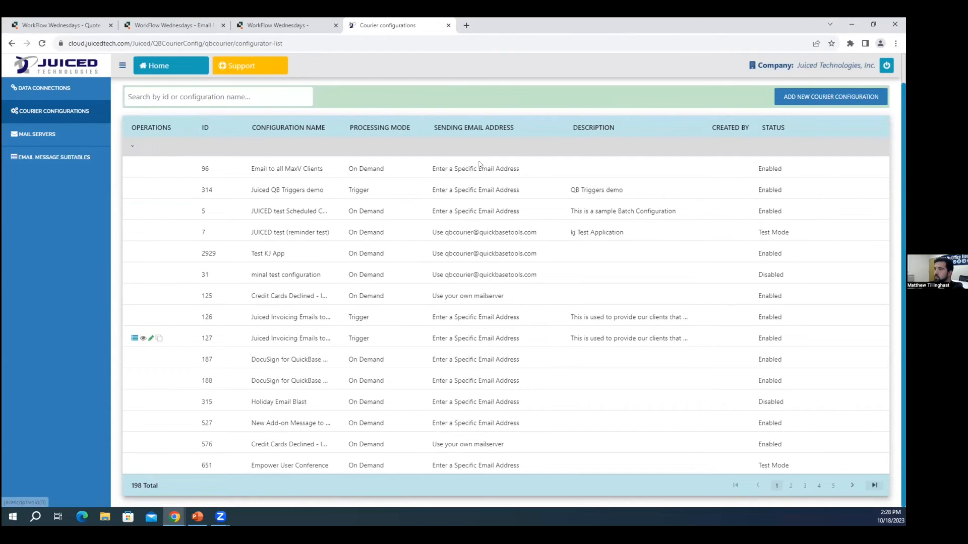
pyautogui.click(879, 493)
pyautogui.click(275, 23)
pyautogui.click(171, 25)
pyautogui.click(63, 26)
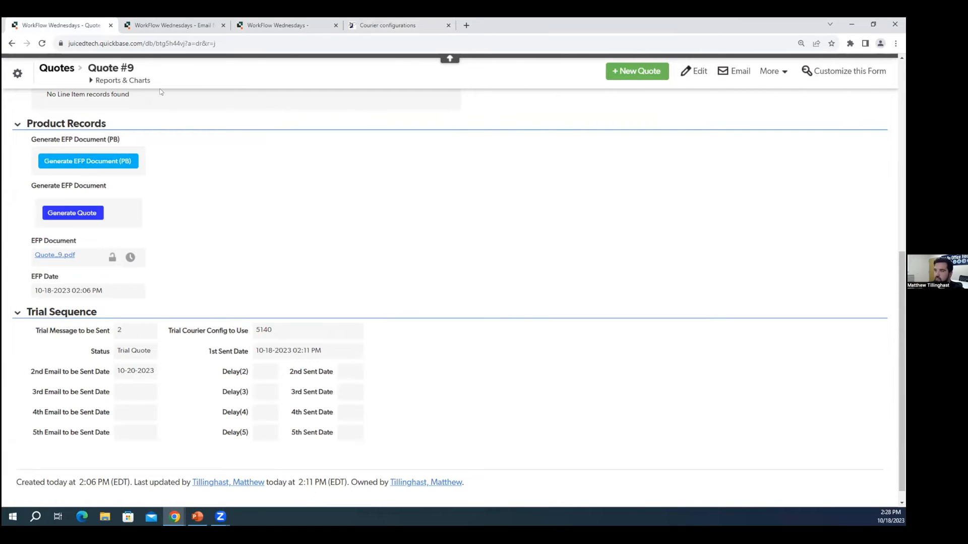
# View the Quotes table's list of reports, and open configuration 5140 for editing from page 13 of the courier configurations
pyautogui.click(127, 81)
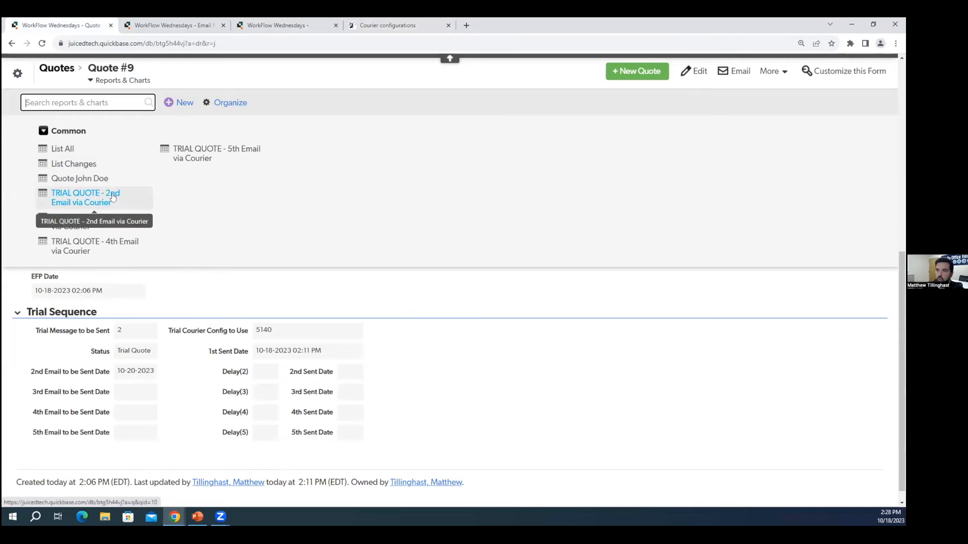
pyautogui.click(388, 25)
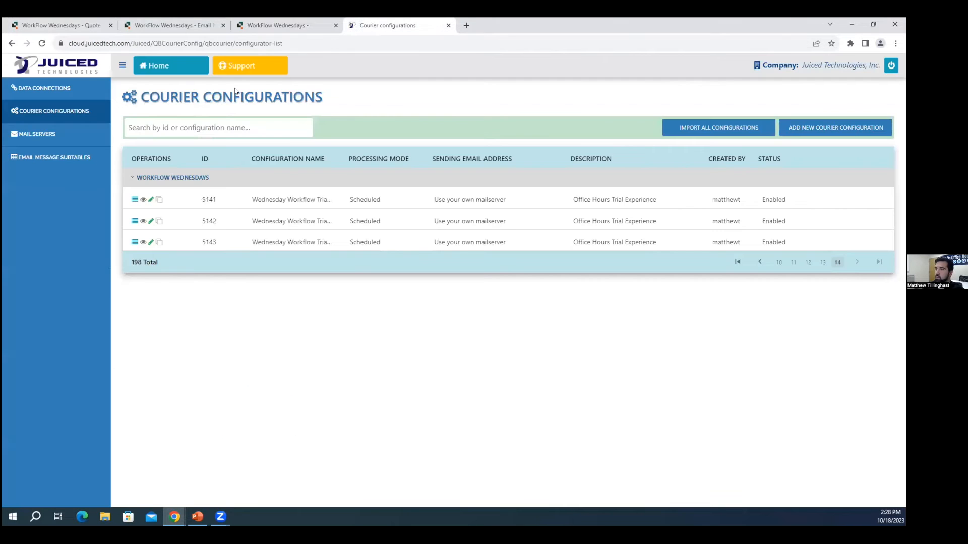
pyautogui.click(823, 262)
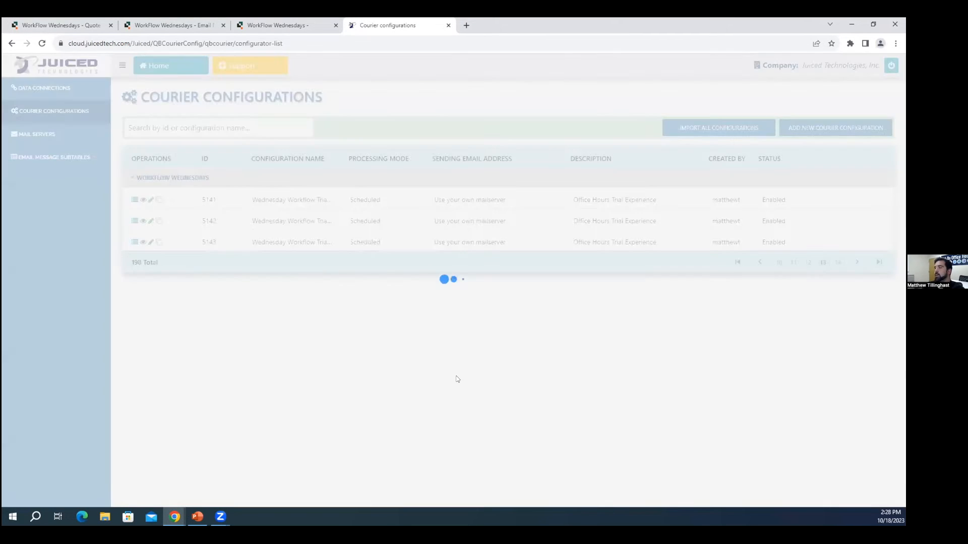
pyautogui.scroll(-4, 426, 375)
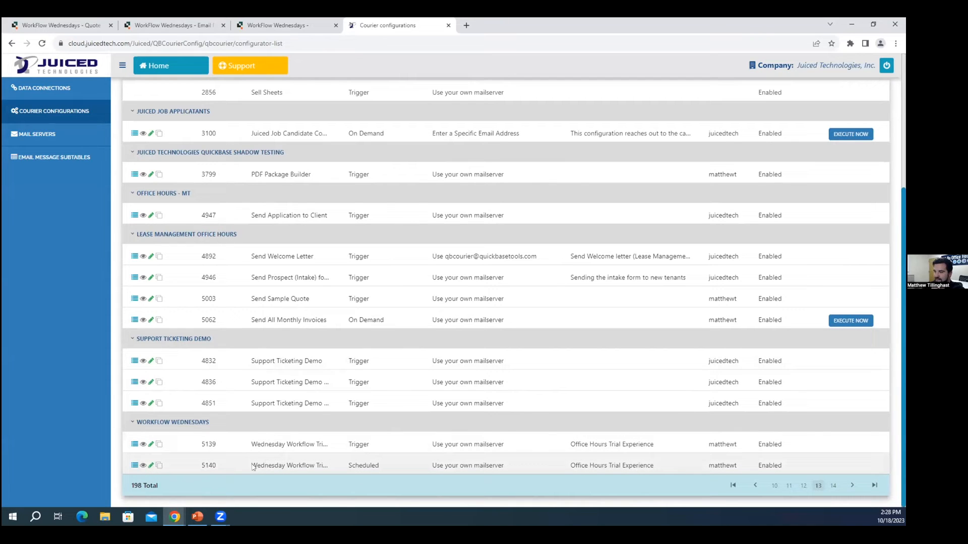
pyautogui.click(151, 465)
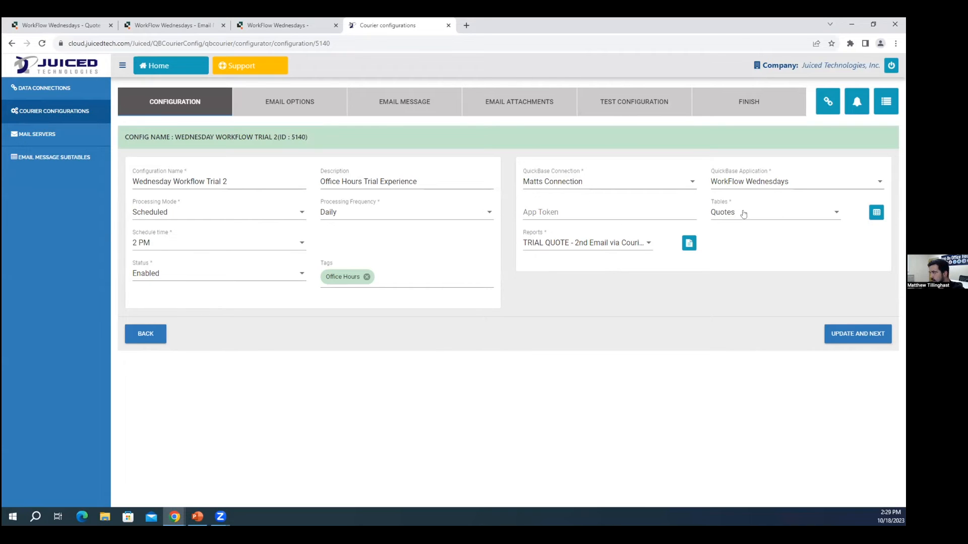
# Switch configuration 5140's processing mode to Trigger and On Demand for comparison, and set it back to Scheduled
pyautogui.click(227, 214)
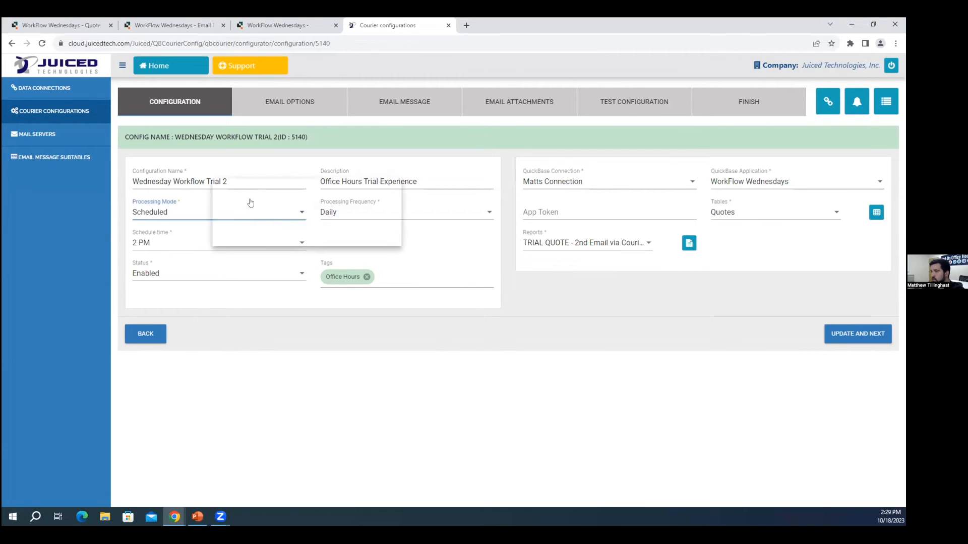
pyautogui.click(251, 237)
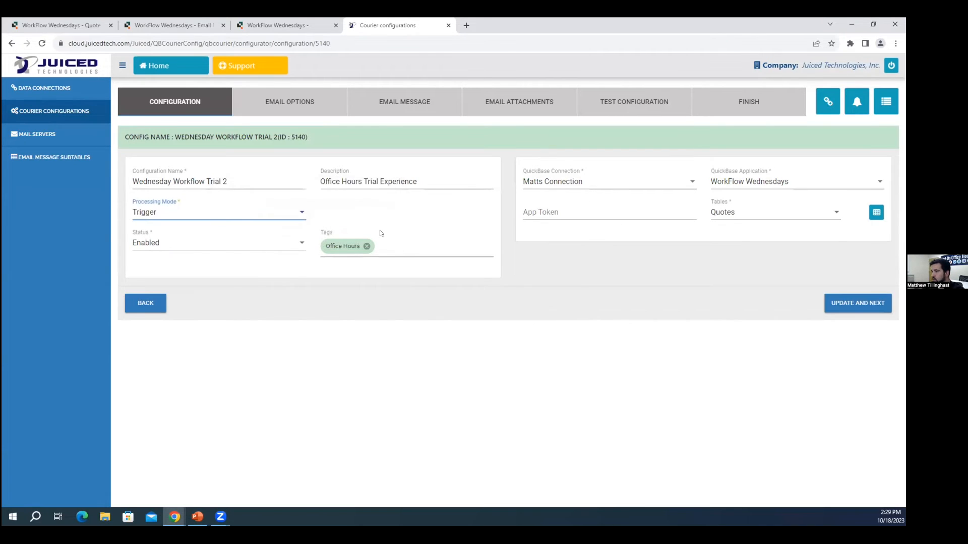
pyautogui.click(272, 218)
pyautogui.click(258, 171)
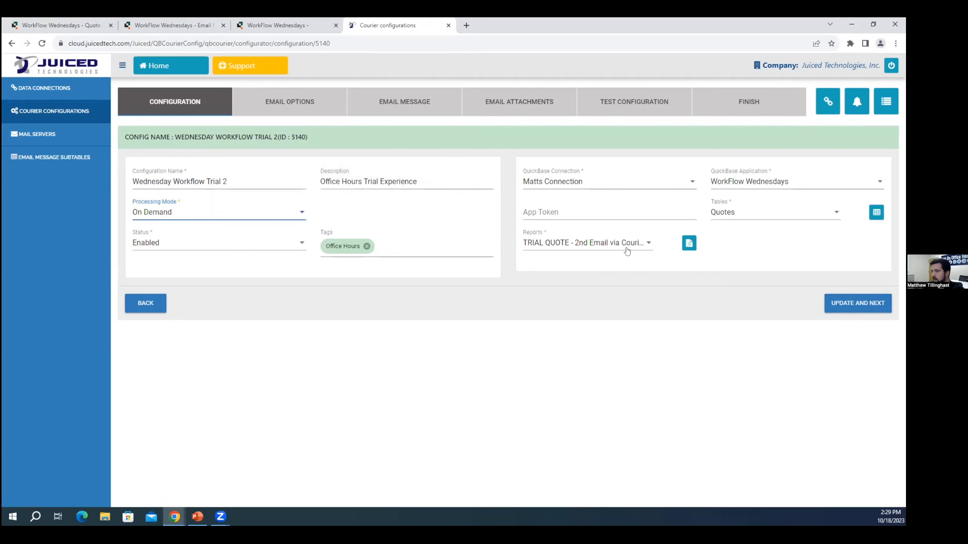
pyautogui.click(279, 213)
pyautogui.click(285, 244)
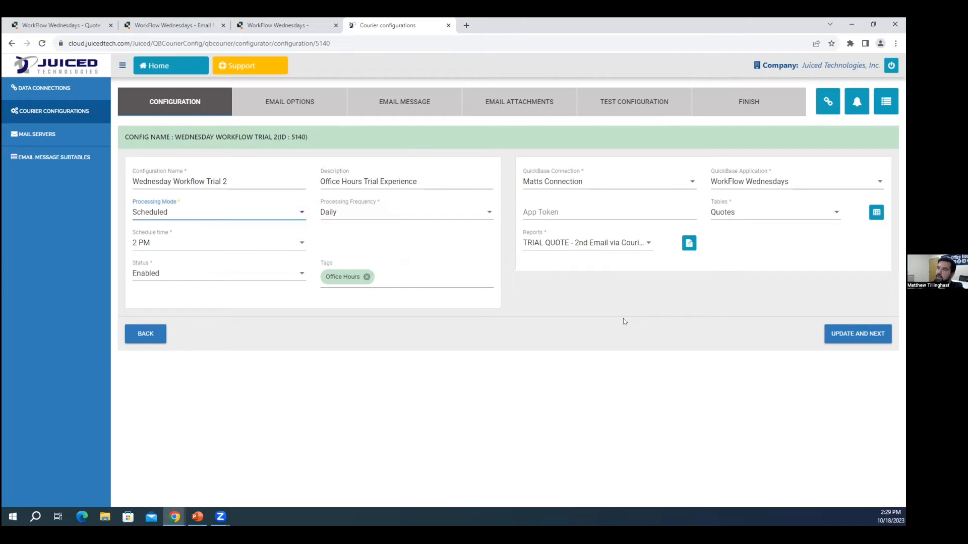
# Open the TRIAL QUOTE - 2nd Email via Courier report linked to configuration 5140 and examine its filter criteria
pyautogui.moveTo(547, 247)
pyautogui.click(243, 24)
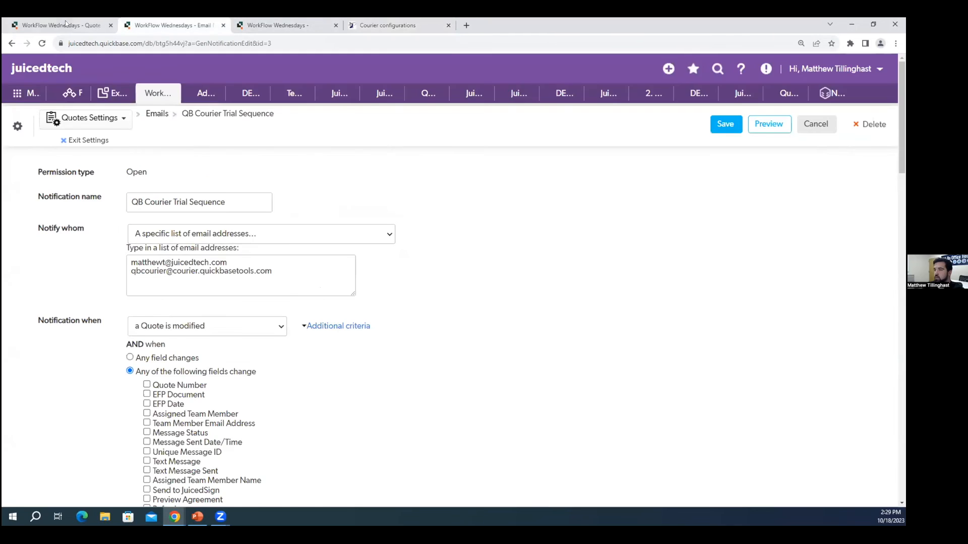
pyautogui.click(95, 25)
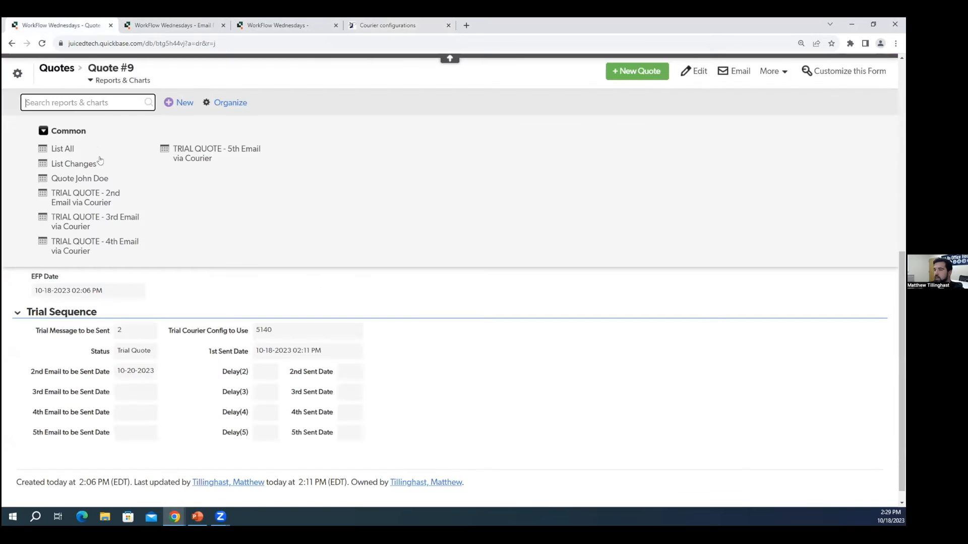
pyautogui.click(387, 25)
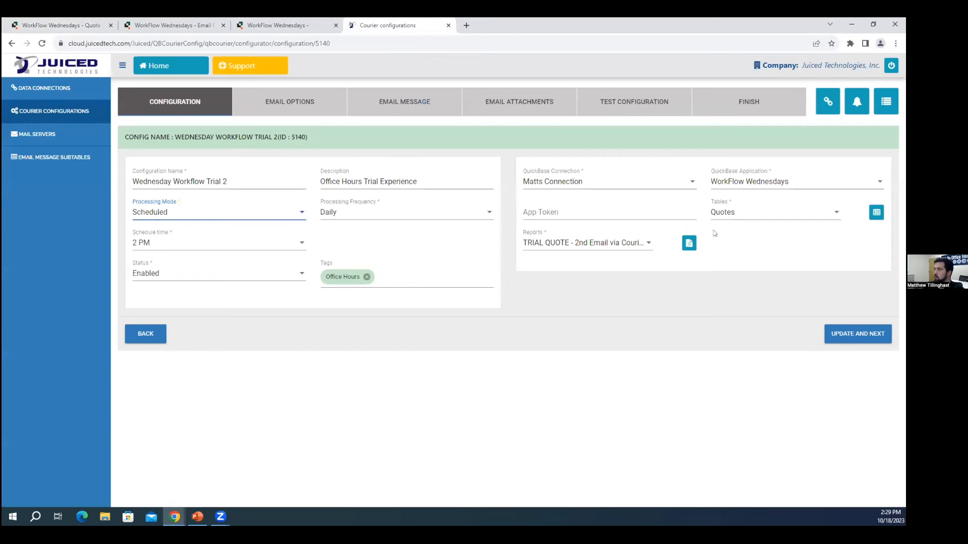
pyautogui.click(688, 245)
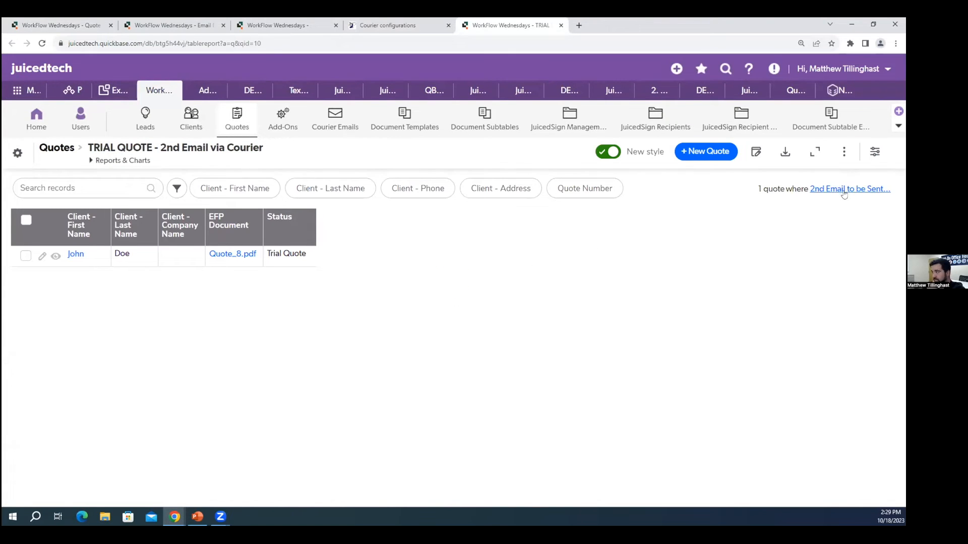
pyautogui.moveTo(852, 189)
pyautogui.moveTo(720, 213); pyautogui.dragTo(869, 242)
pyautogui.click(803, 245)
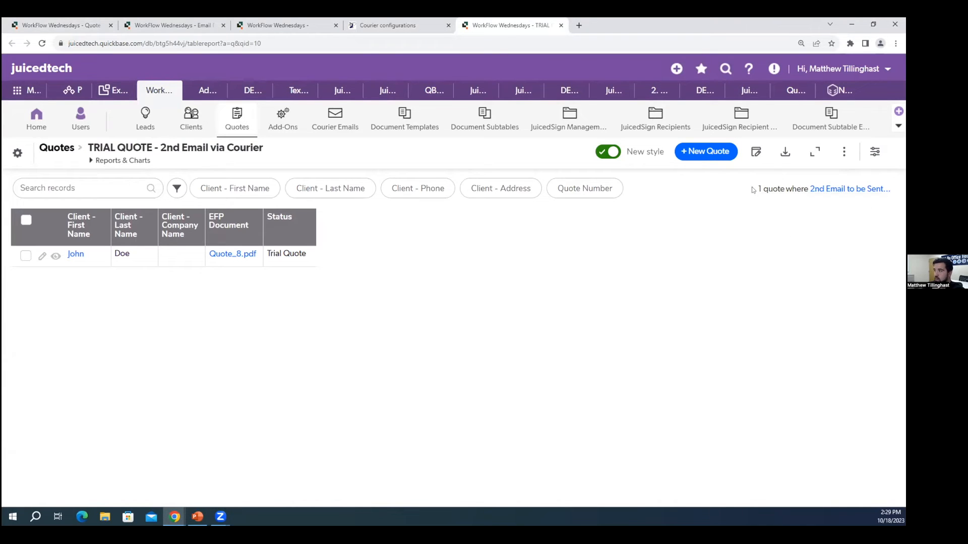
pyautogui.moveTo(860, 192)
# Add the Record ID# column to the TRIAL QUOTE - 2nd Email via Courier report, save it and check the listed quote
pyautogui.click(874, 151)
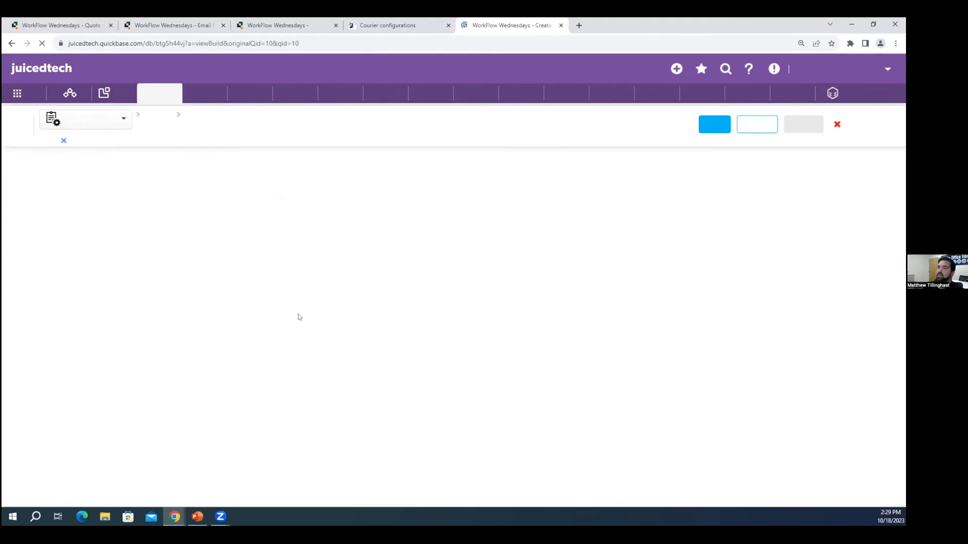
pyautogui.scroll(-4, 97, 265)
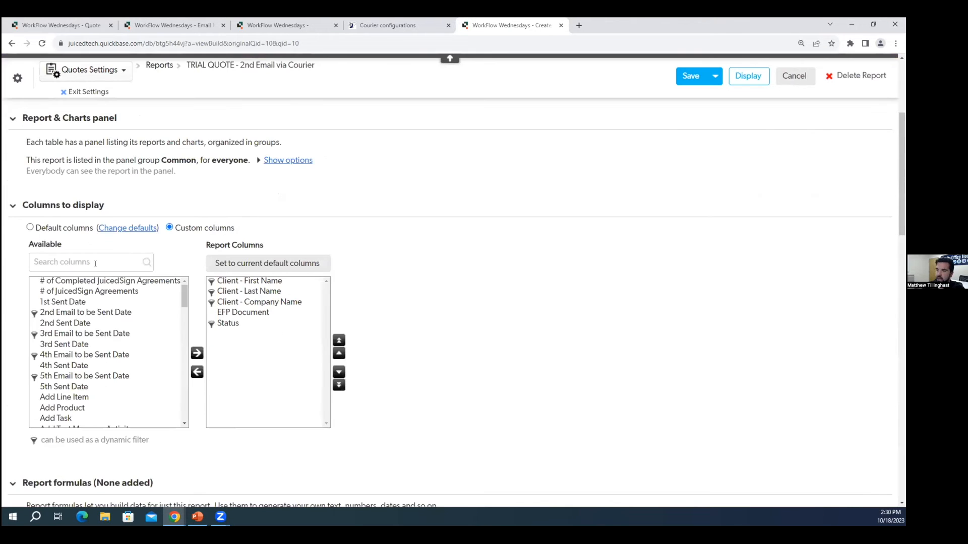
pyautogui.click(96, 263)
pyautogui.write('rec')
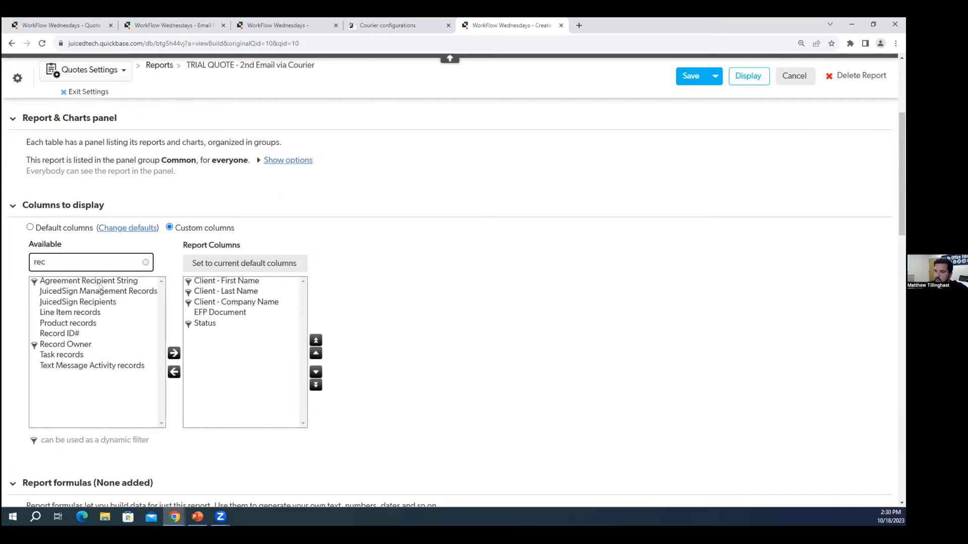
pyautogui.doubleClick(83, 333)
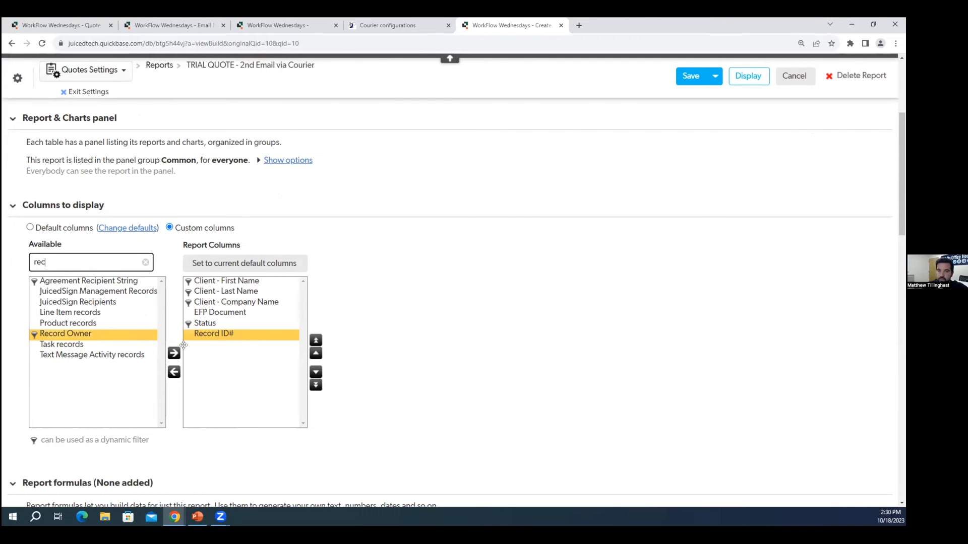
pyautogui.click(688, 78)
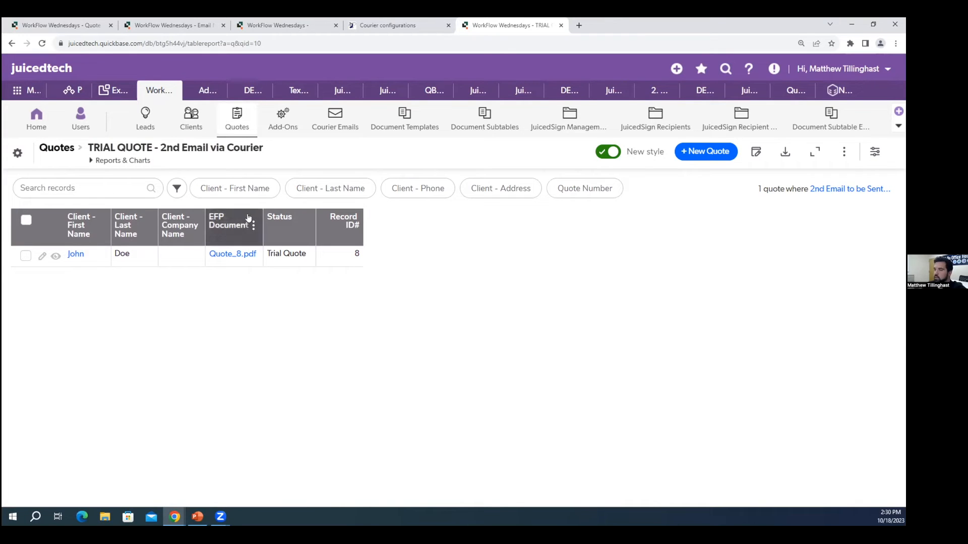
pyautogui.moveTo(349, 260); pyautogui.dragTo(411, 258)
pyautogui.click(434, 262)
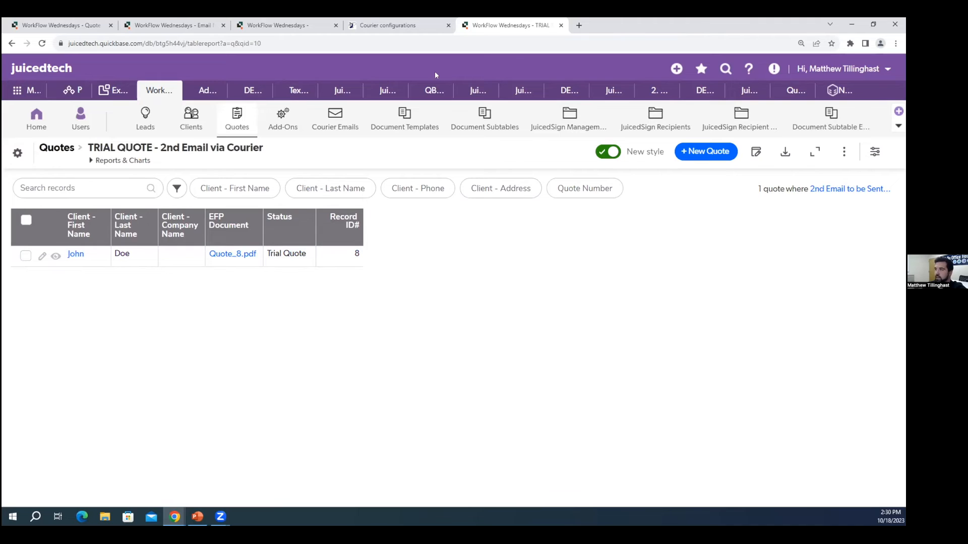
# Return to configuration 5140 and view its email options, discarding the pending configuration changes
pyautogui.click(423, 26)
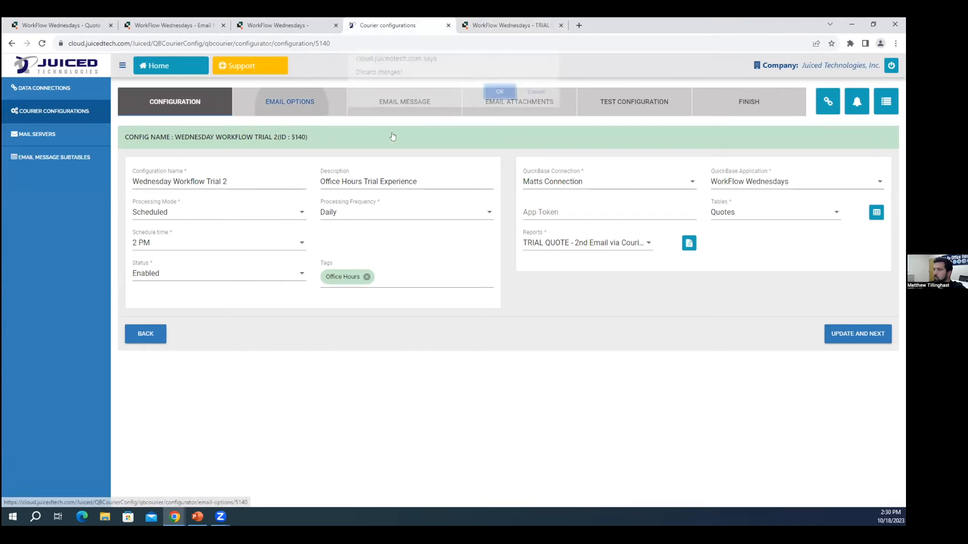
pyautogui.click(298, 112)
pyautogui.click(530, 100)
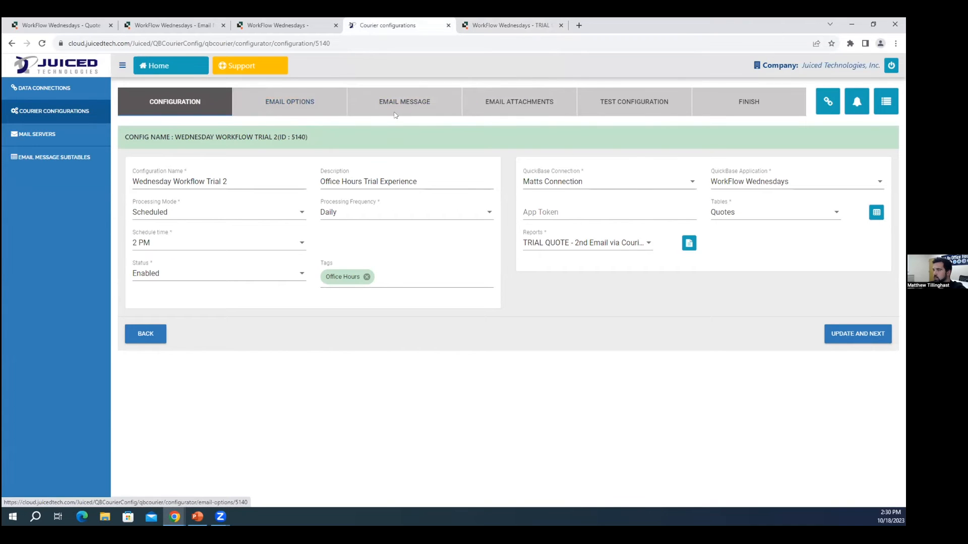
pyautogui.click(301, 100)
pyautogui.click(498, 98)
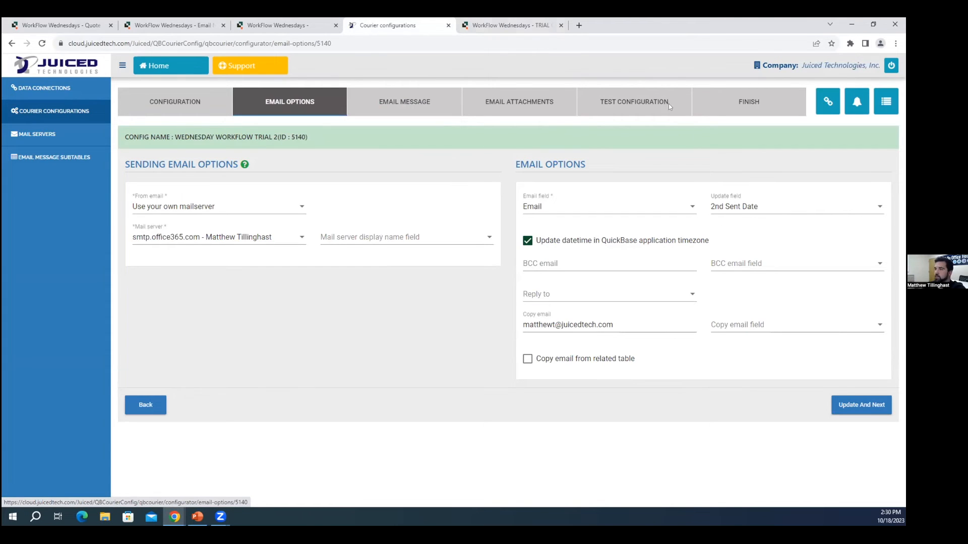
# Return to Quote #9, collapse its reports list and examine the 2nd Sent Date in the Trial Sequence section
pyautogui.click(68, 26)
pyautogui.click(108, 82)
pyautogui.moveTo(290, 372); pyautogui.dragTo(339, 374)
pyautogui.click(415, 416)
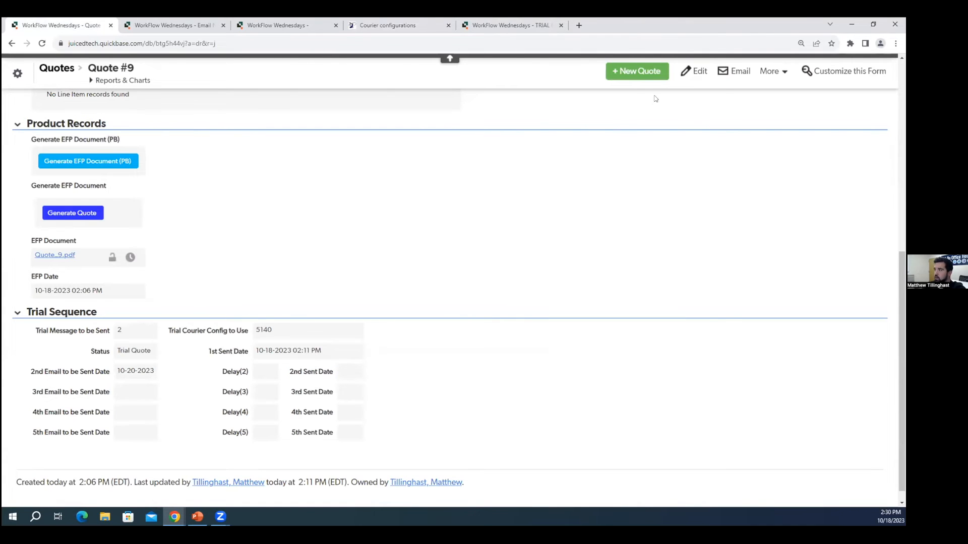
# Edit Quote #9, set the 2nd Sent Date to 10-18-2023 and check the Trial Courier Config to Use
pyautogui.click(696, 73)
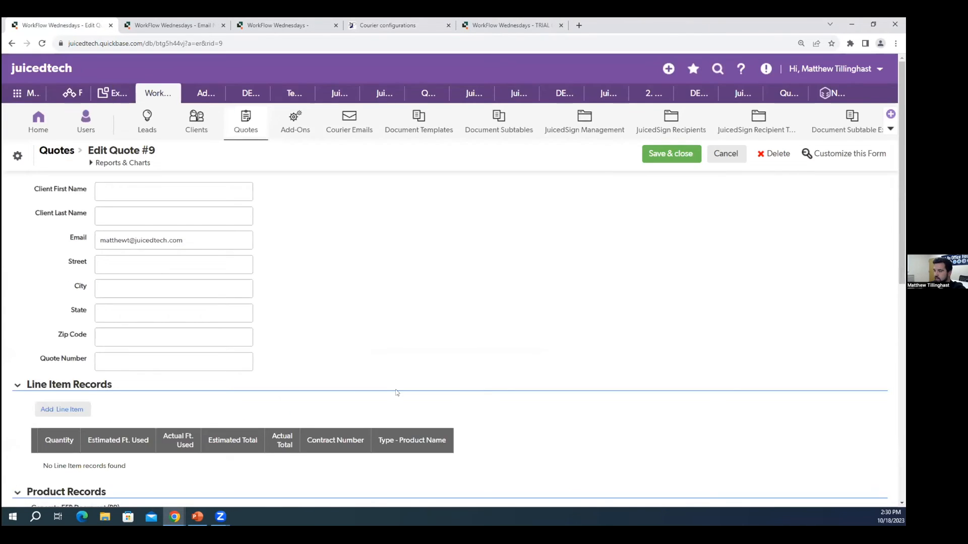
pyautogui.scroll(-5, 399, 387)
pyautogui.click(587, 315)
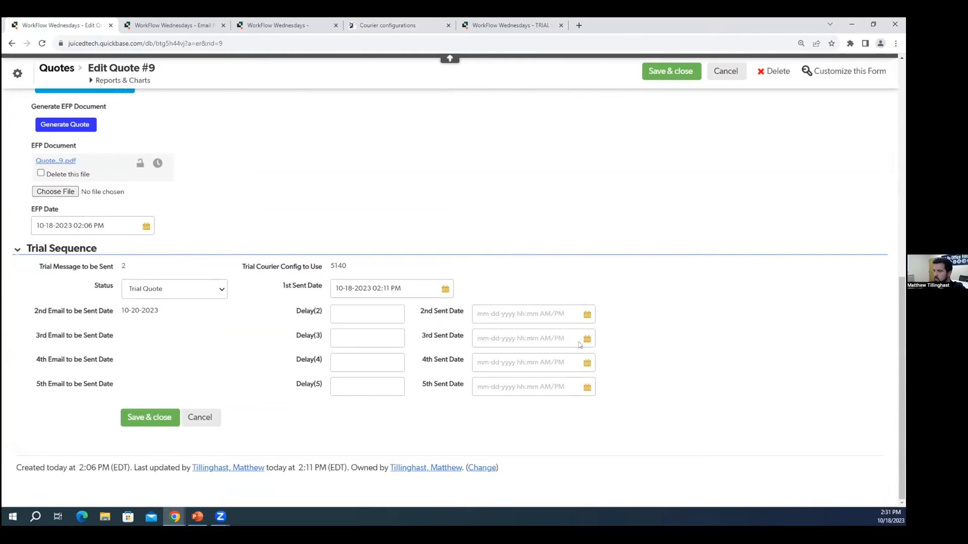
pyautogui.click(543, 396)
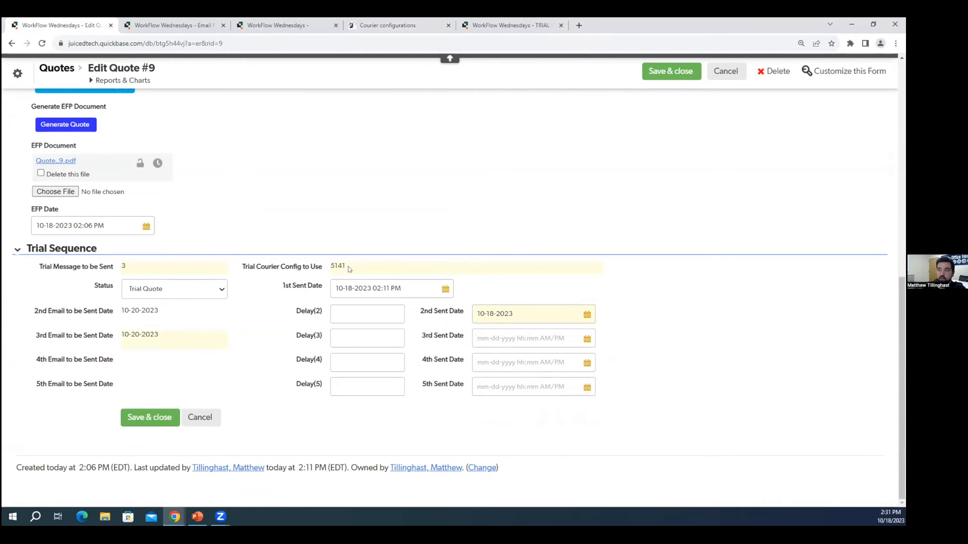
pyautogui.moveTo(294, 267); pyautogui.dragTo(356, 264)
# Set Quote #9's 3rd, 4th and 5th Sent Dates to 10-18-2023
pyautogui.click(587, 341)
pyautogui.click(549, 417)
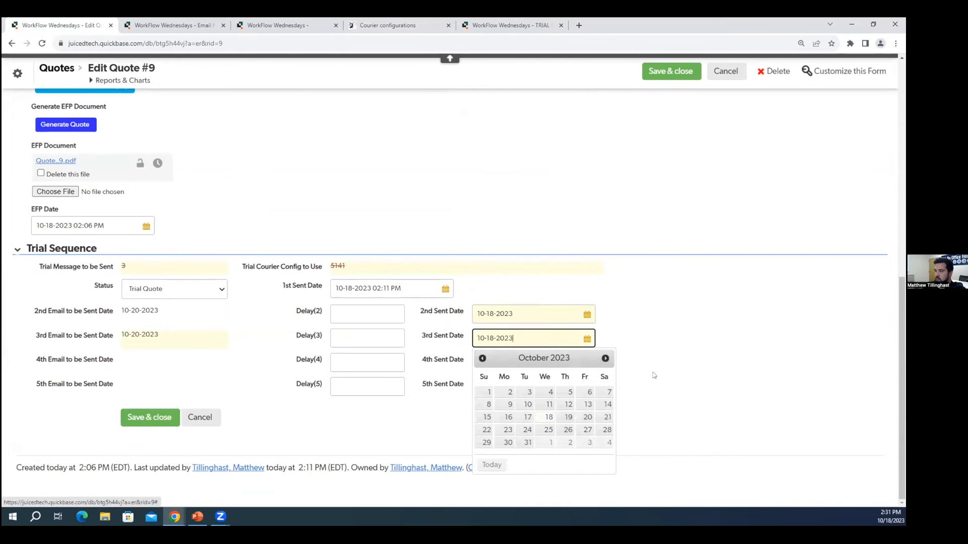
pyautogui.click(654, 376)
pyautogui.click(587, 363)
pyautogui.click(546, 440)
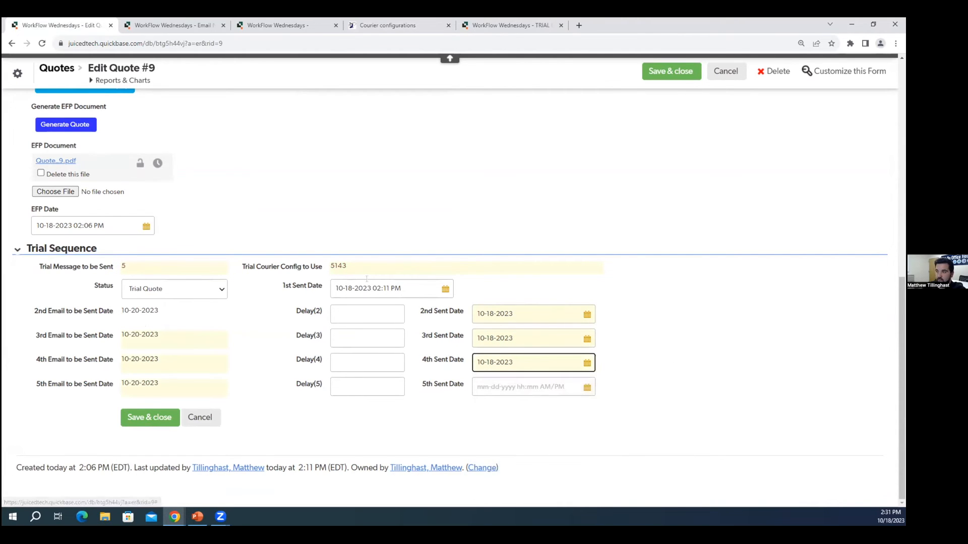
pyautogui.click(587, 388)
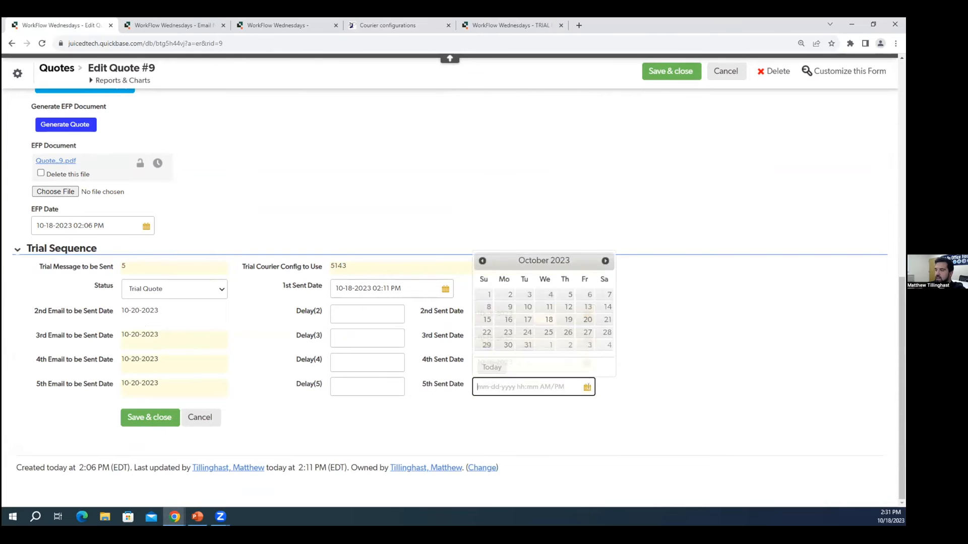
pyautogui.click(548, 319)
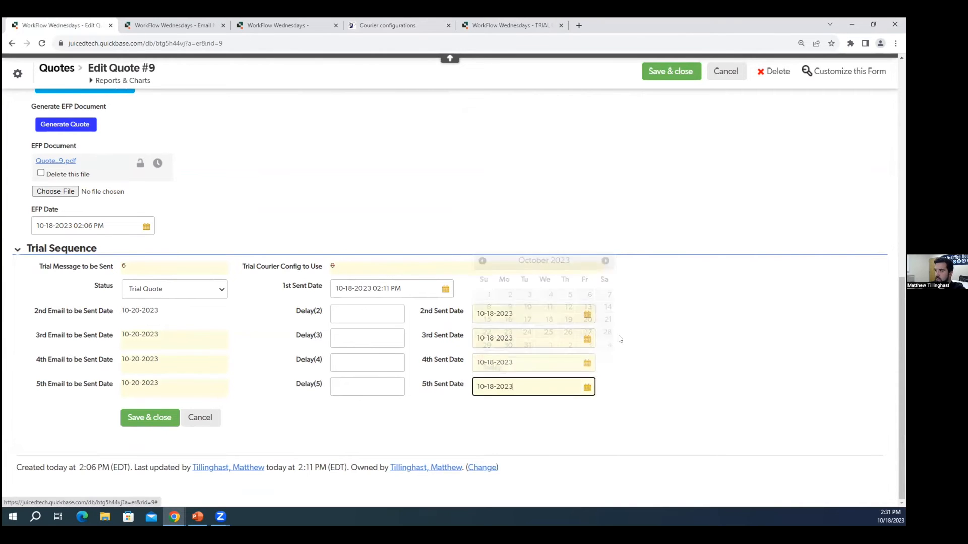
# Open the properties of the Trial Courier Config to Use field, abandoning the unsaved quote edits, and view its formula
pyautogui.rightClick(327, 272)
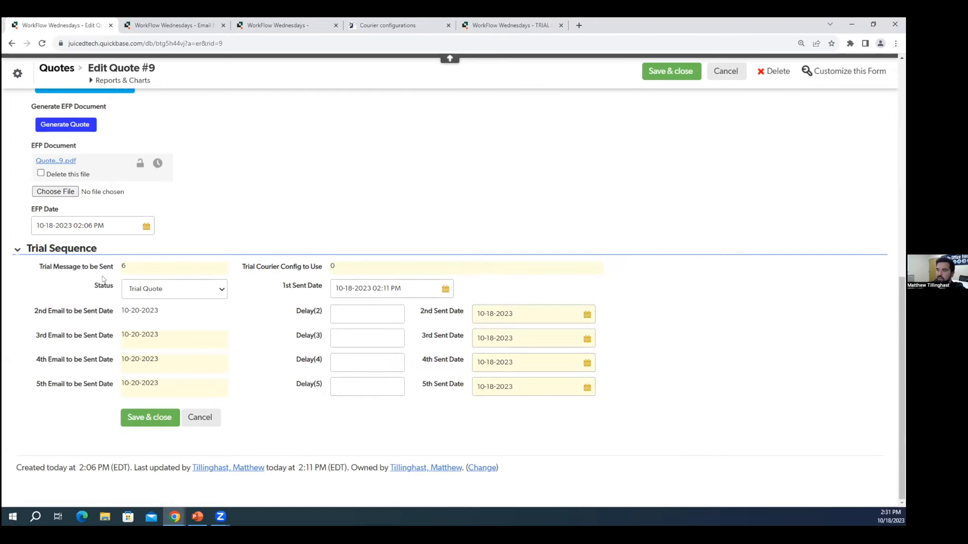
pyautogui.rightClick(327, 267)
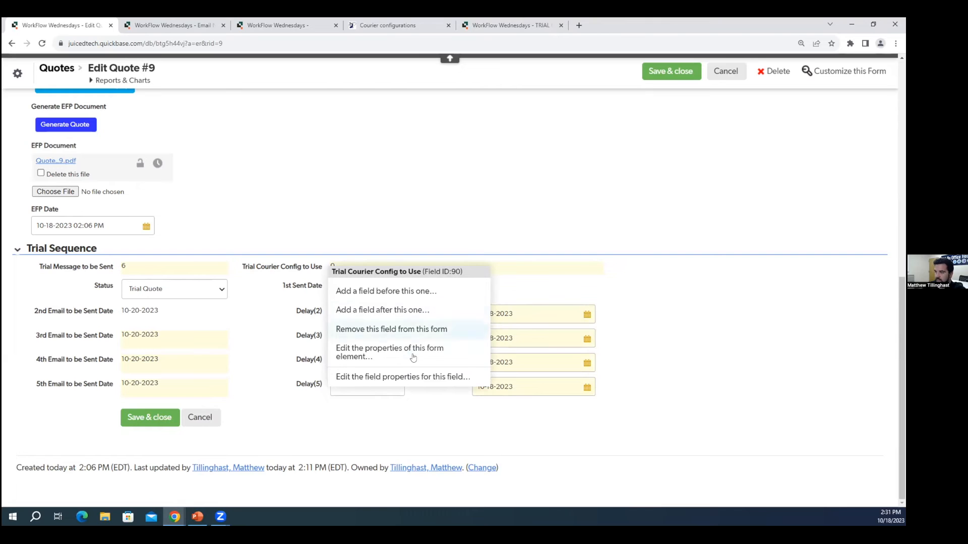
pyautogui.click(398, 377)
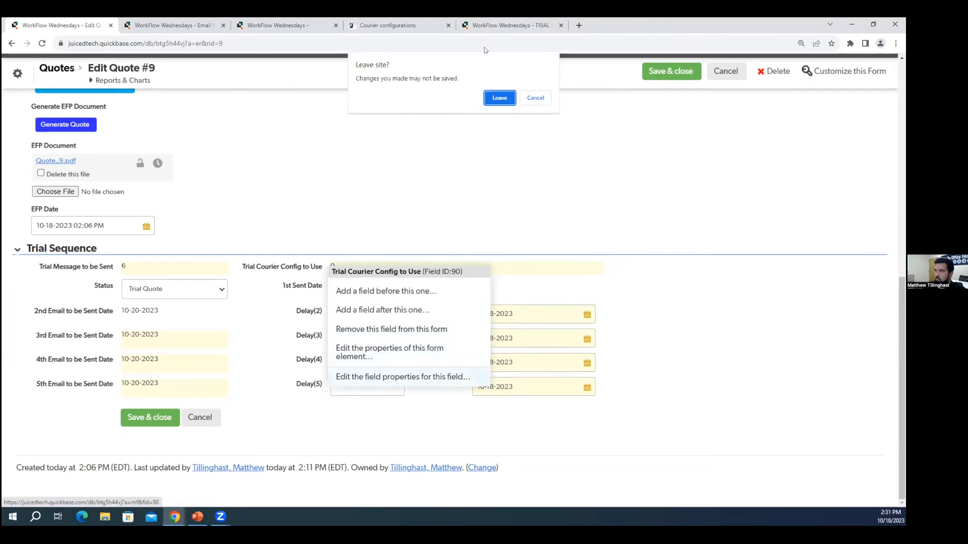
pyautogui.click(500, 99)
pyautogui.scroll(-2, 285, 278)
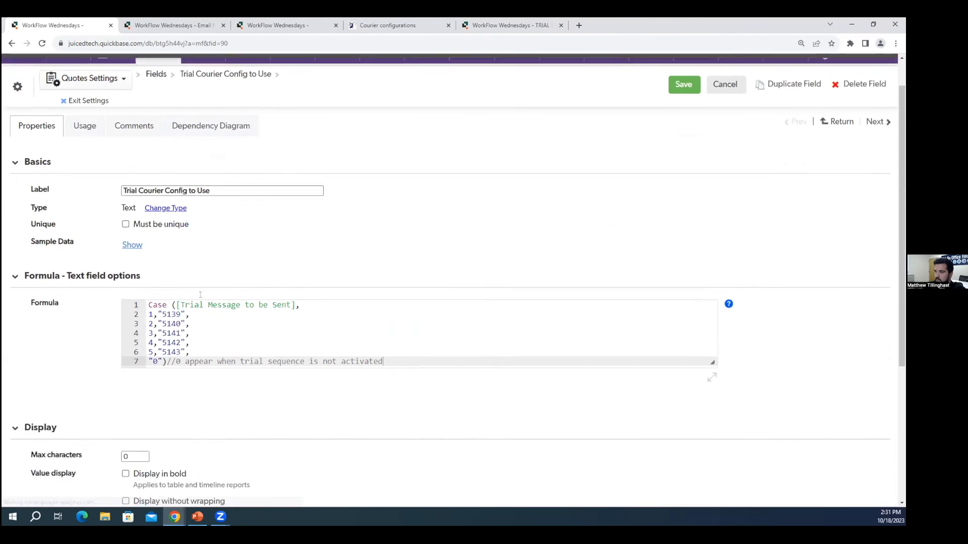
# Duplicate the case 5 line directly below itself in the Trial Courier Config to Use formula
pyautogui.moveTo(192, 297); pyautogui.dragTo(149, 298)
pyautogui.hotkey('ctrl', 'c')
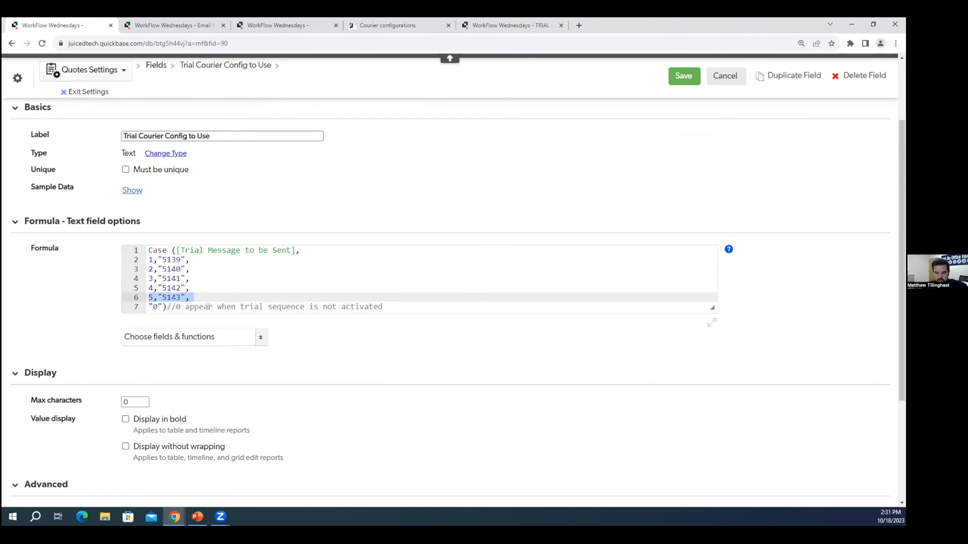
pyautogui.click(209, 307)
pyautogui.click(208, 297)
pyautogui.press('Return')
pyautogui.hotkey('ctrl', 'v')
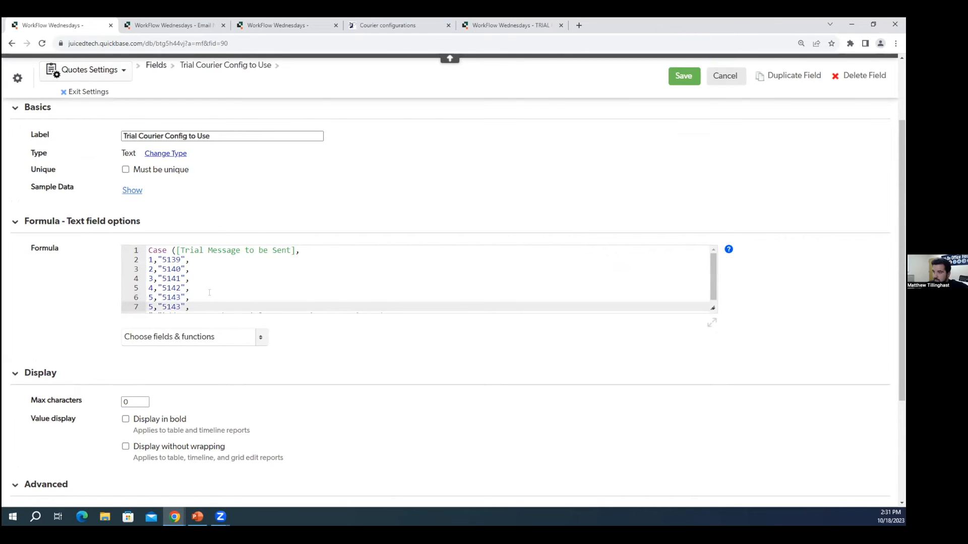
# Change the duplicated formula line to case 6 with the value "10000" and save the field
pyautogui.scroll(-1, 145, 240)
pyautogui.click(153, 252)
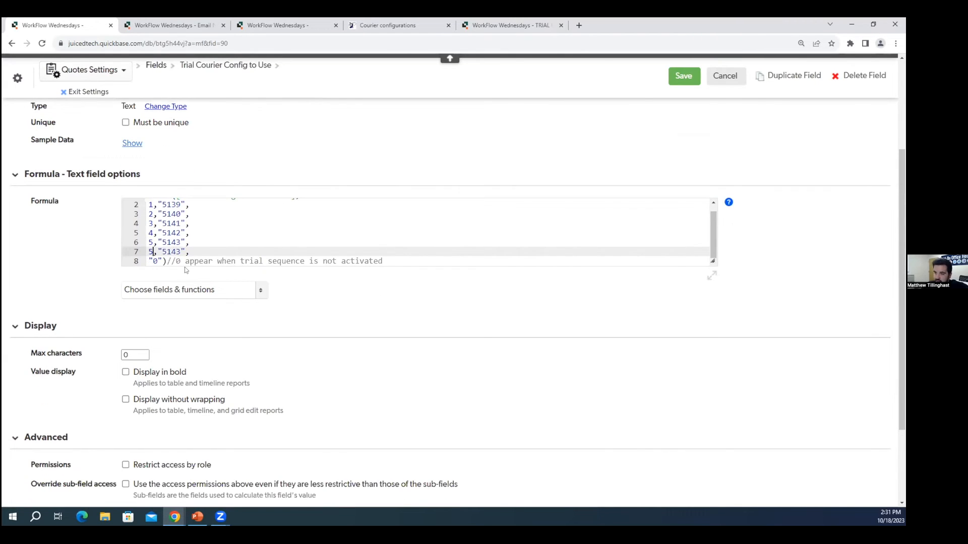
pyautogui.press('BackSpace')
pyautogui.write('6')
pyautogui.doubleClick(180, 251)
pyautogui.press('BackSpace')
pyautogui.write('10000')
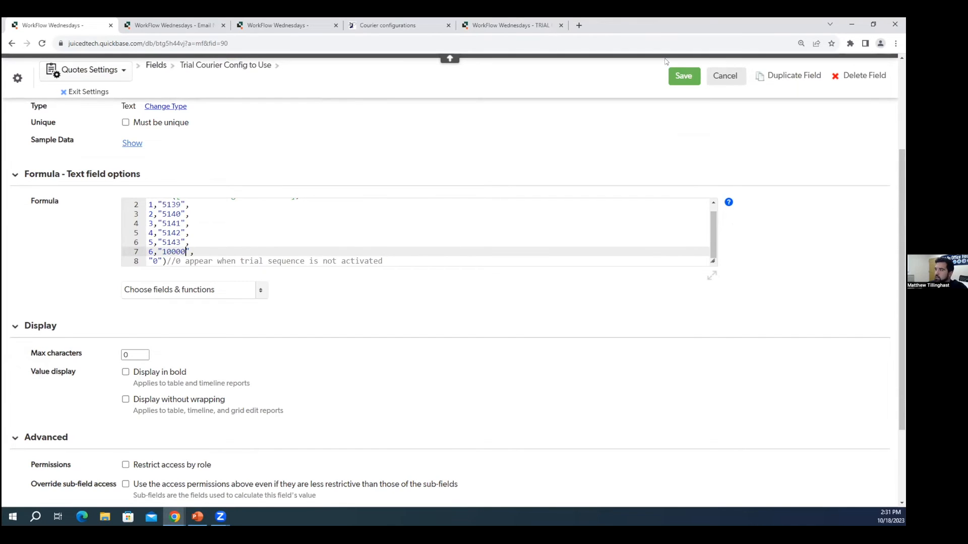
pyautogui.click(683, 76)
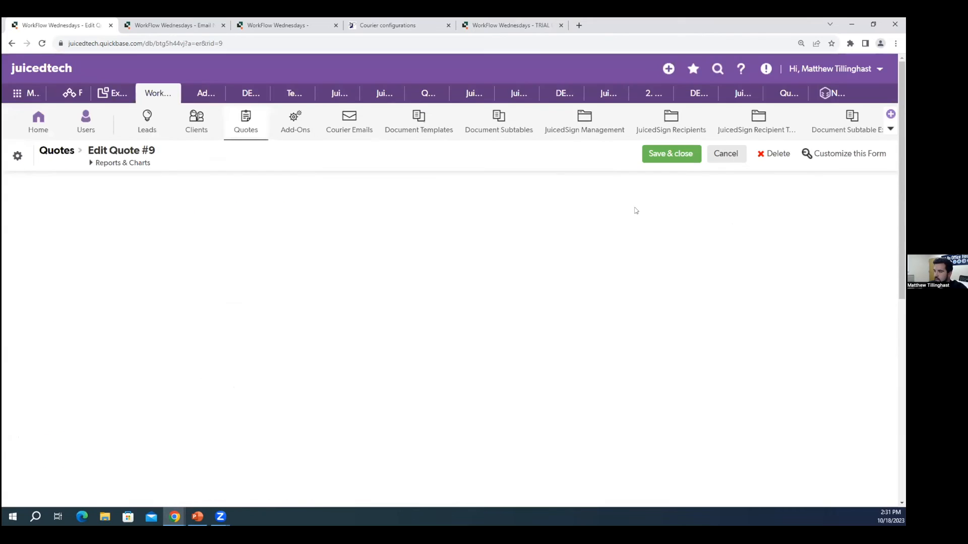
# Test a 5th Sent Date of 10-18-2023 on Quote #9, check the Trial Courier Config to Use, and clear the date
pyautogui.scroll(-15, 600, 240)
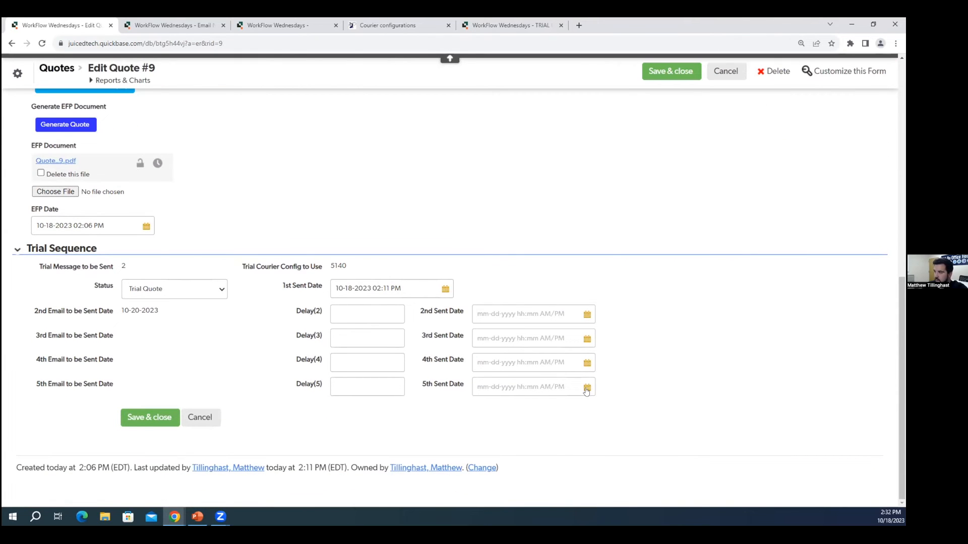
pyautogui.click(590, 389)
pyautogui.click(548, 320)
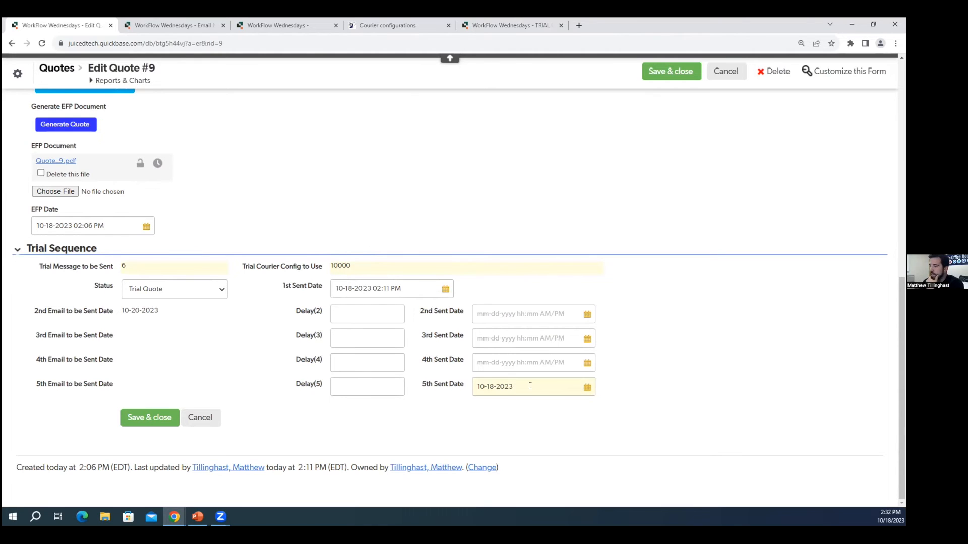
pyautogui.moveTo(530, 385); pyautogui.dragTo(435, 387)
pyautogui.press('BackSpace')
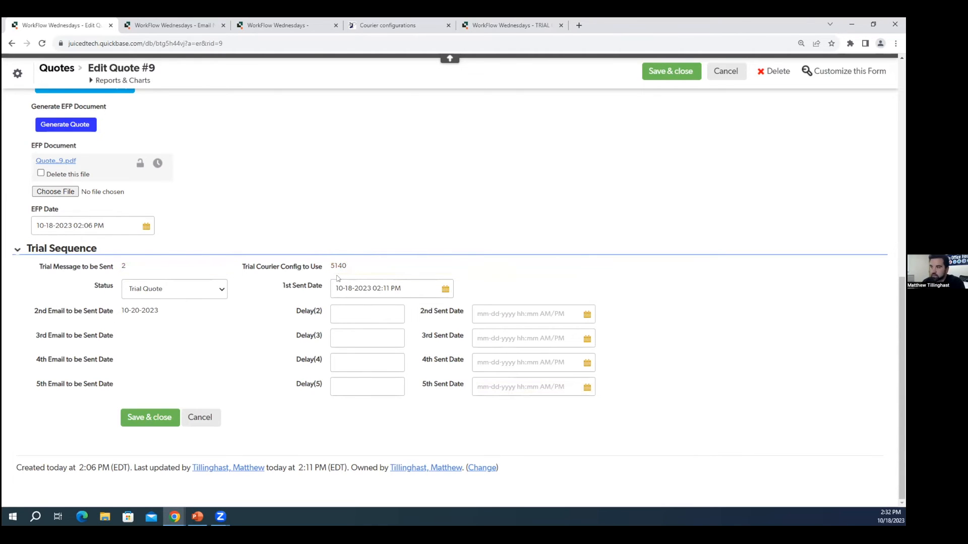
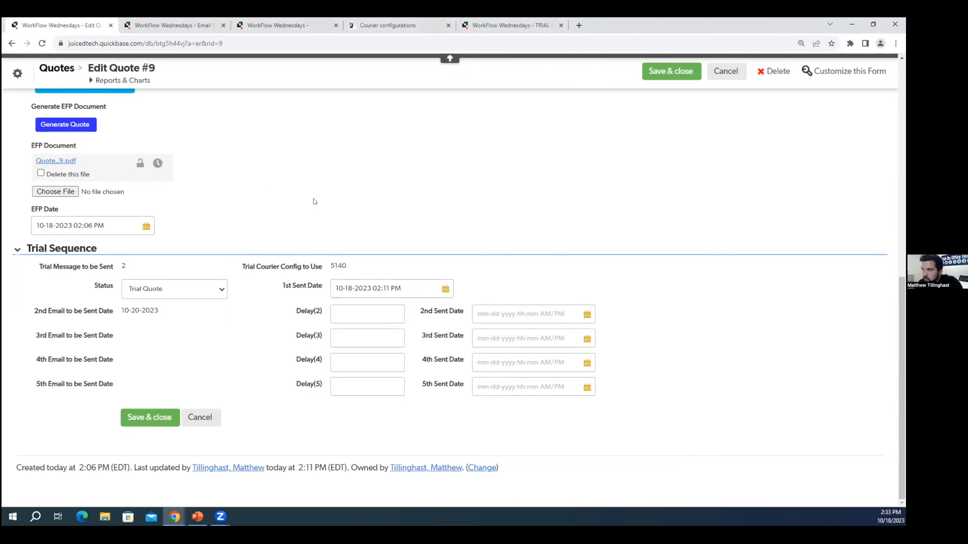
# Open the TRIAL QUOTE - 2nd Email via Courier report from Quote #9 and examine its filter criteria
pyautogui.scroll(3, 341, 206)
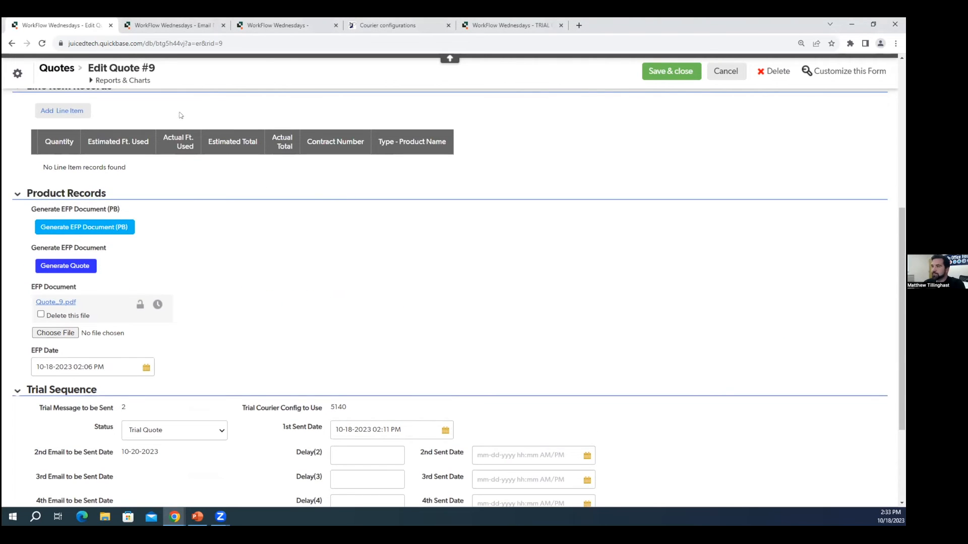
pyautogui.scroll(4, 295, 255)
pyautogui.scroll(3, 291, 250)
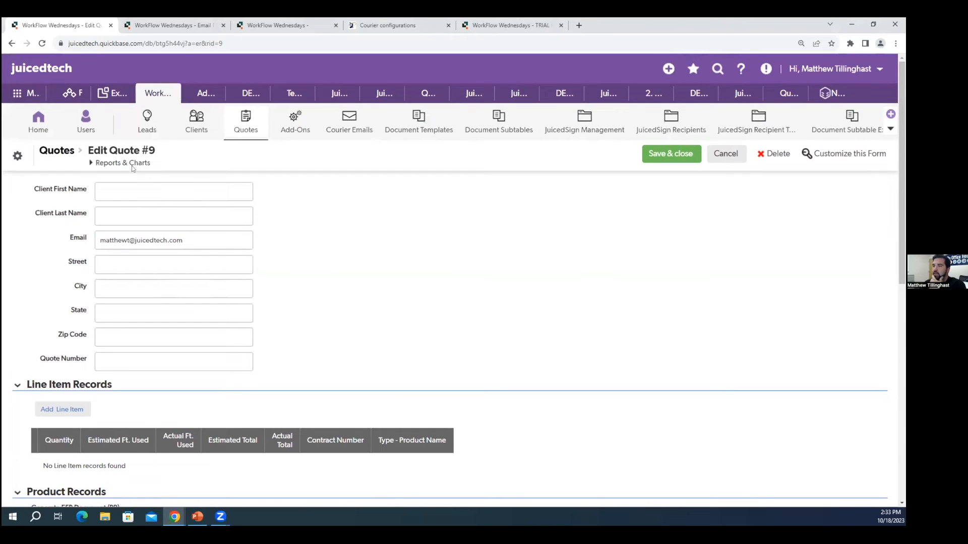
pyautogui.click(135, 163)
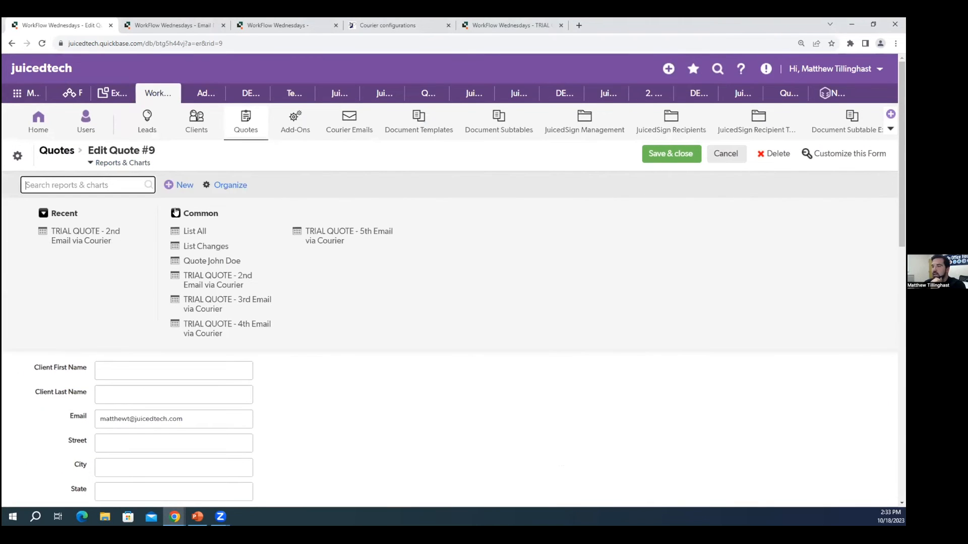
pyautogui.click(197, 25)
pyautogui.click(255, 24)
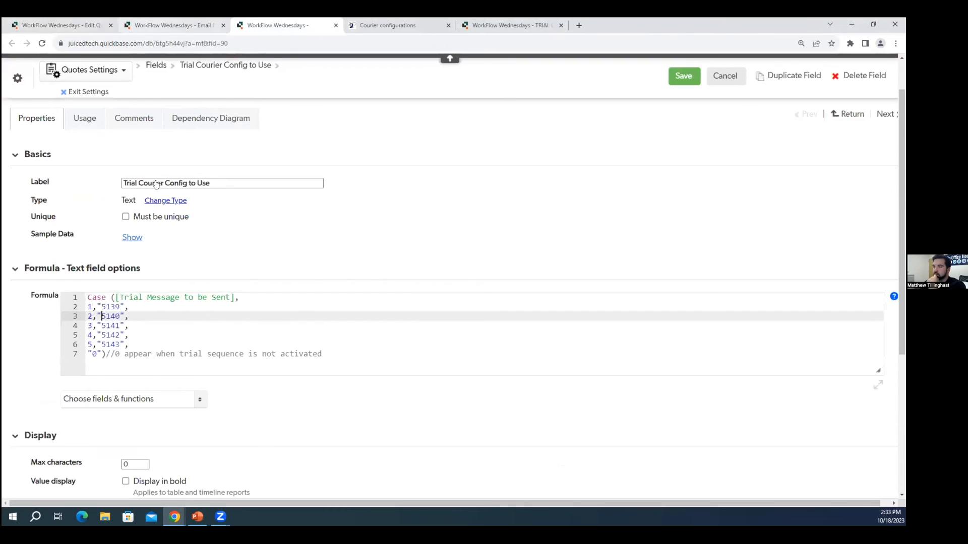
pyautogui.click(42, 22)
pyautogui.click(103, 234)
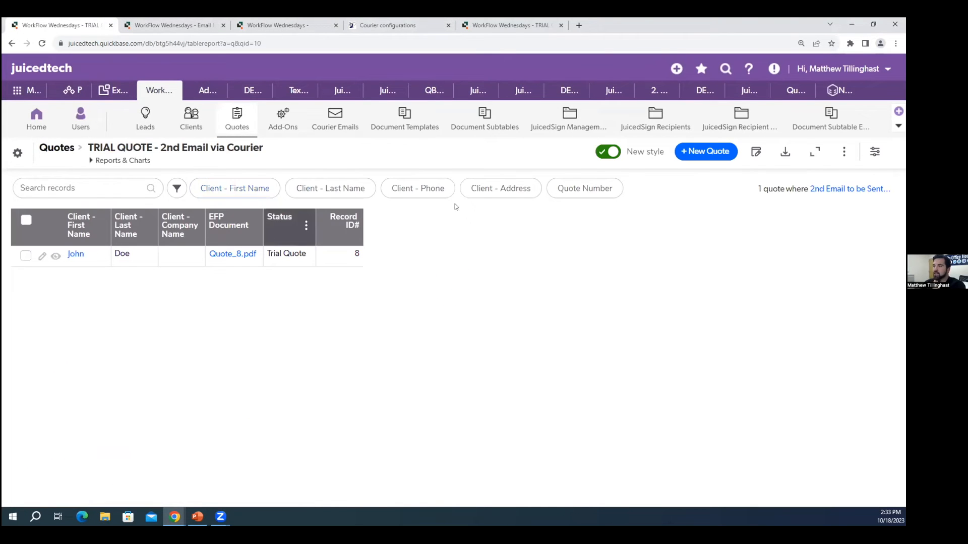
pyautogui.click(837, 190)
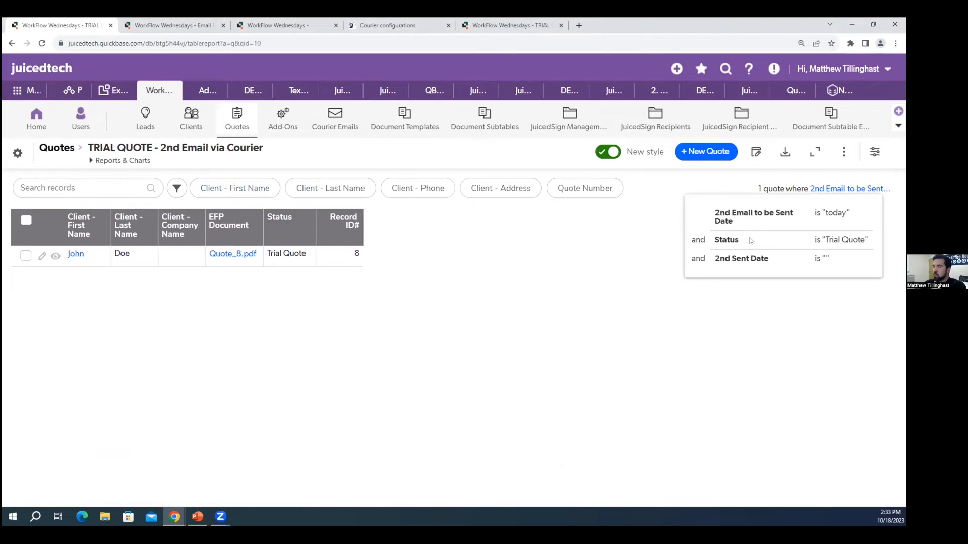
# Open the TRIAL QUOTE - 3rd Email via Courier report and examine its filter criteria
pyautogui.click(121, 161)
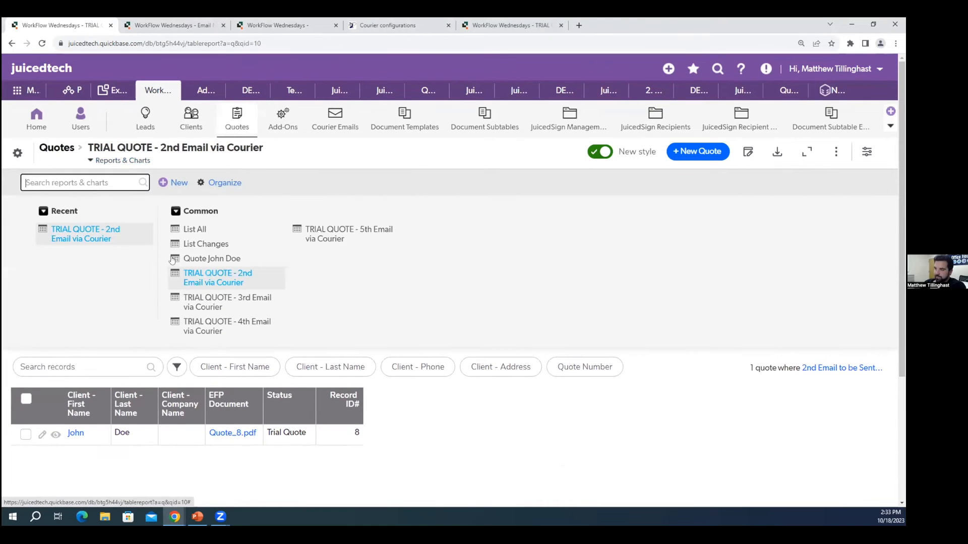
pyautogui.click(232, 303)
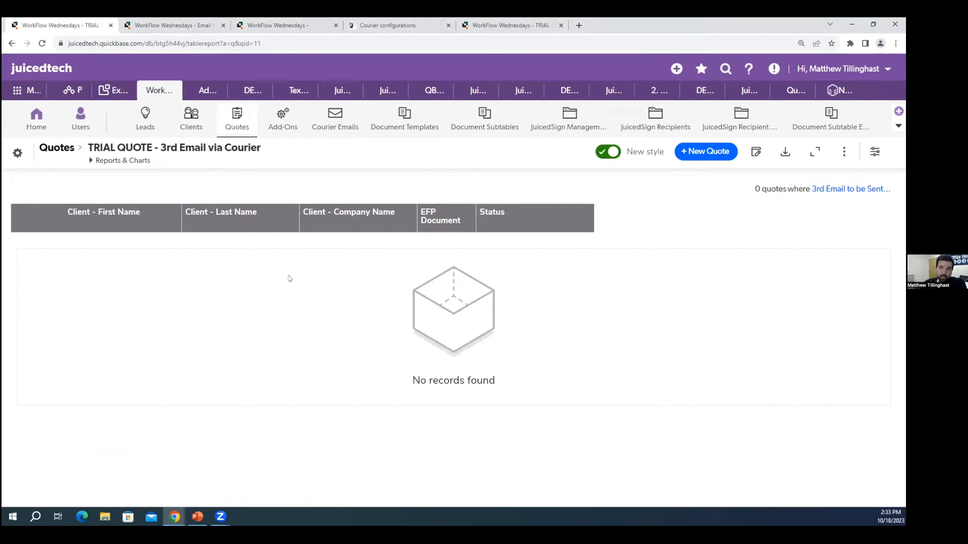
pyautogui.moveTo(877, 193)
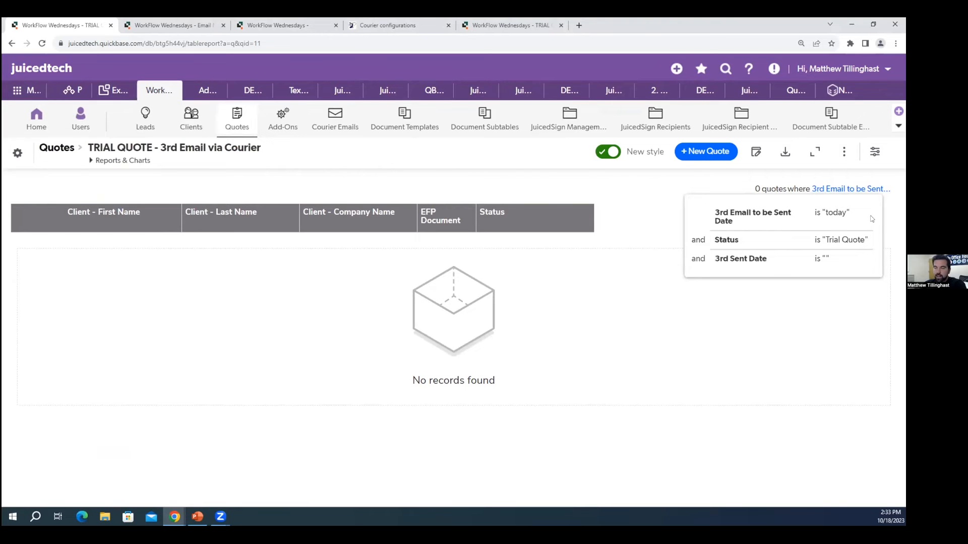
# Review the general settings of courier configuration 5140, then open configuration 5141 from the last page of the configuration list
pyautogui.click(404, 26)
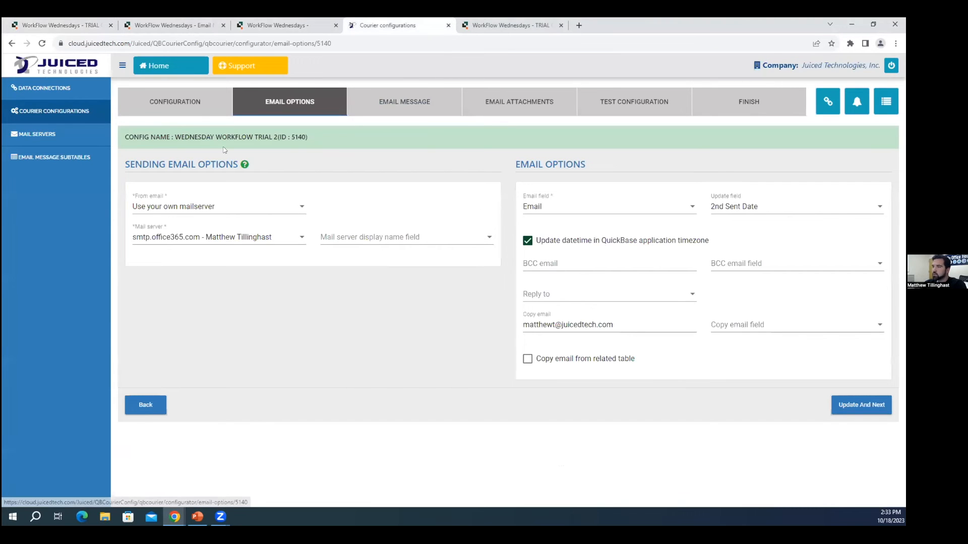
pyautogui.click(197, 115)
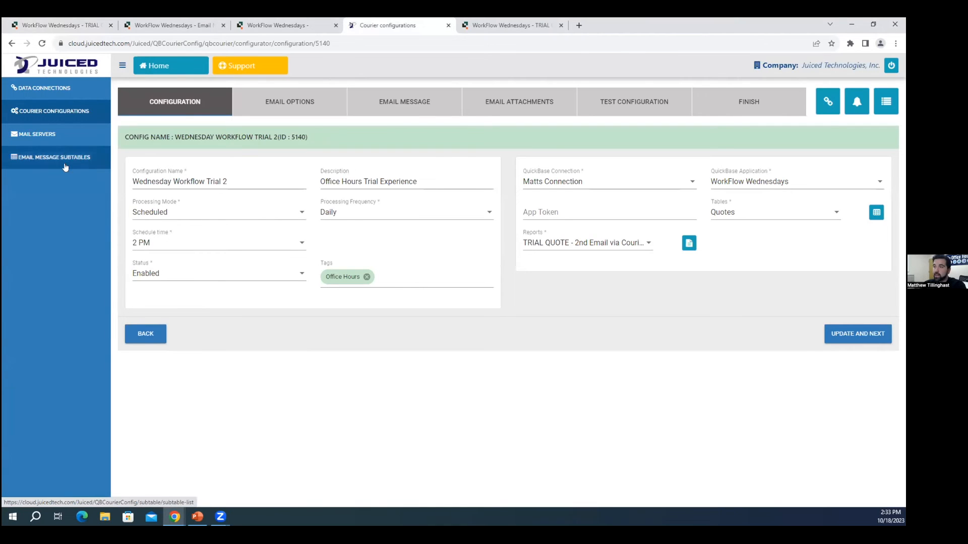
pyautogui.click(54, 112)
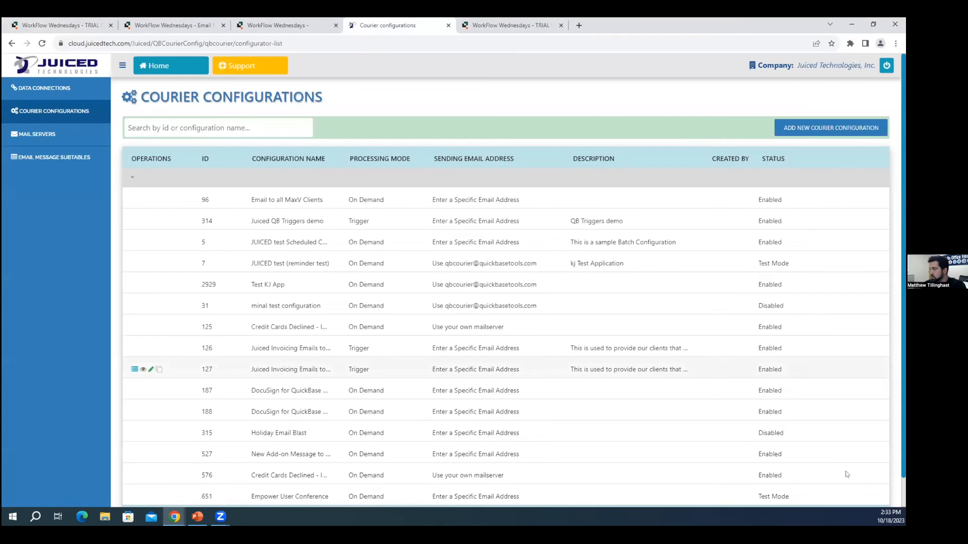
pyautogui.scroll(-1, 871, 485)
pyautogui.click(875, 486)
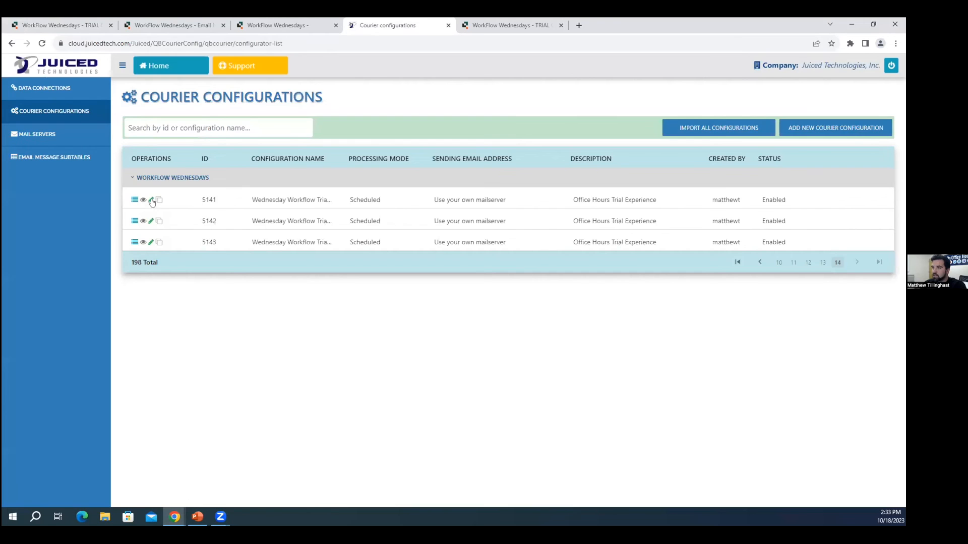
pyautogui.click(152, 218)
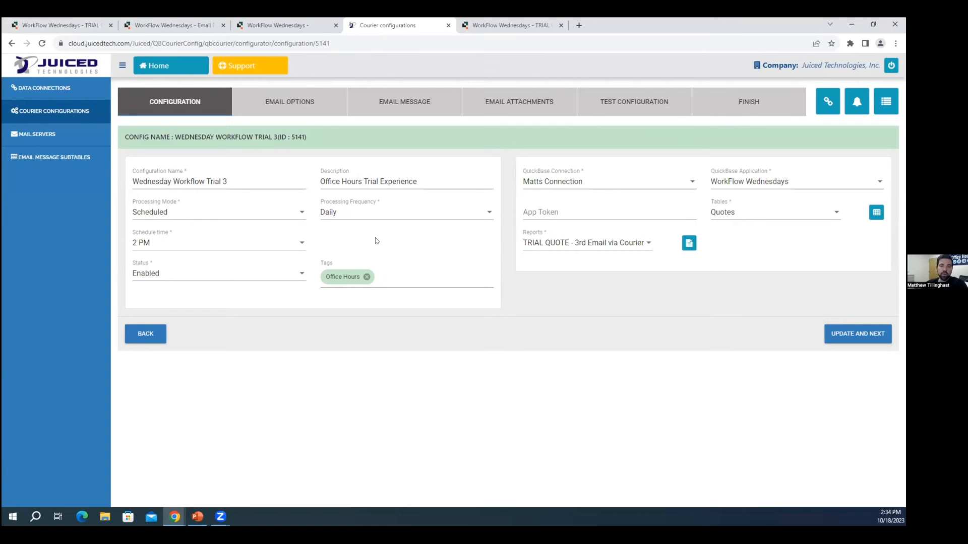
# Leave the QB Courier Trial Sequence notification settings and examine Quote #9's EFP Date and Trial Sequence section
pyautogui.click(66, 25)
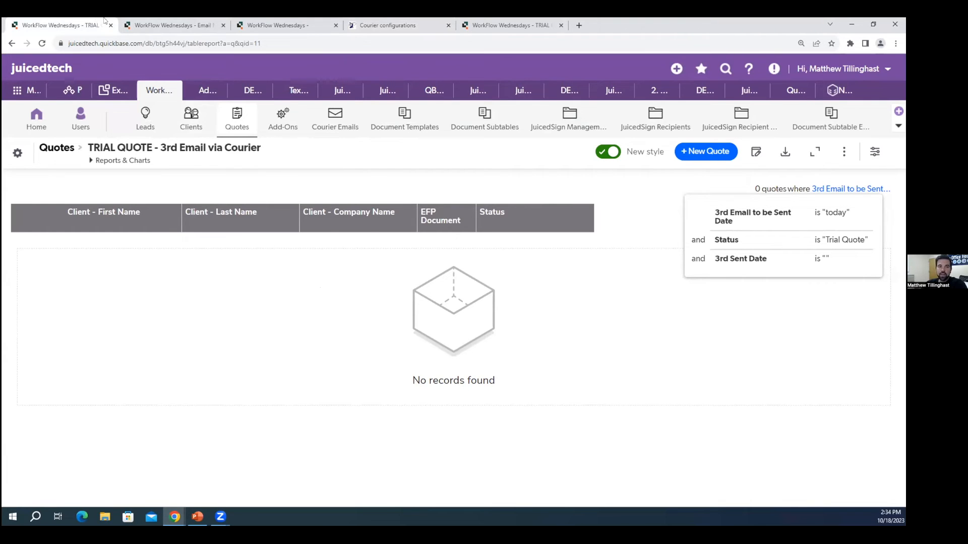
pyautogui.click(138, 22)
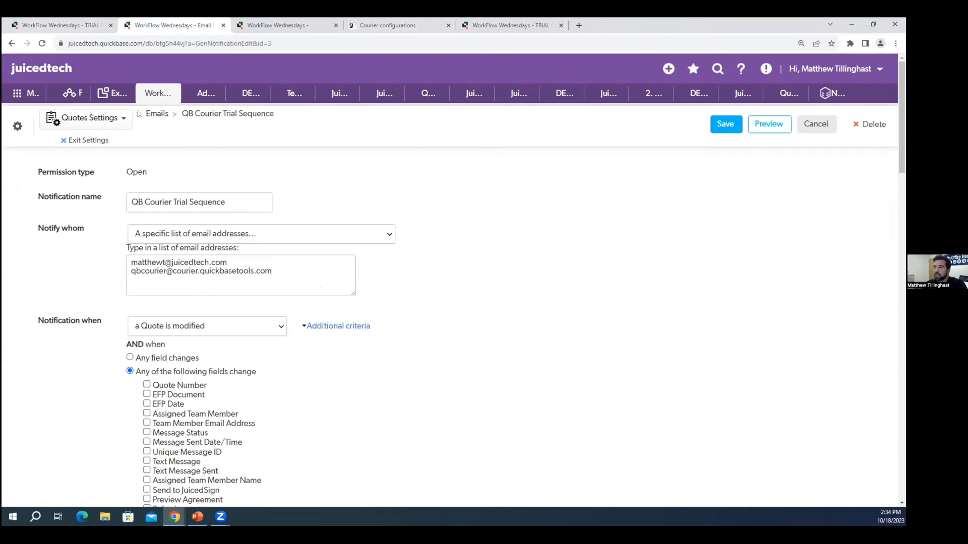
pyautogui.click(83, 139)
pyautogui.scroll(-10, 236, 272)
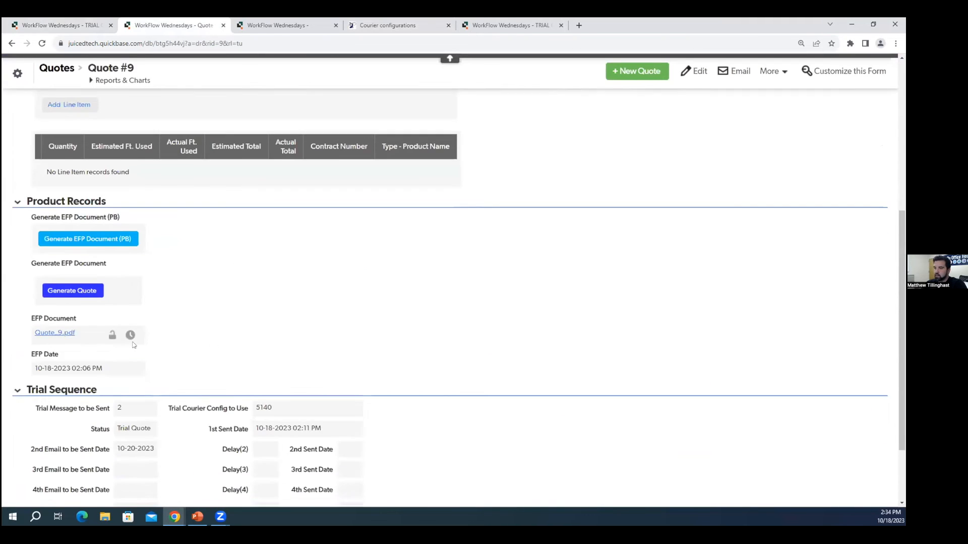
pyautogui.moveTo(37, 379); pyautogui.dragTo(157, 369)
pyautogui.click(157, 370)
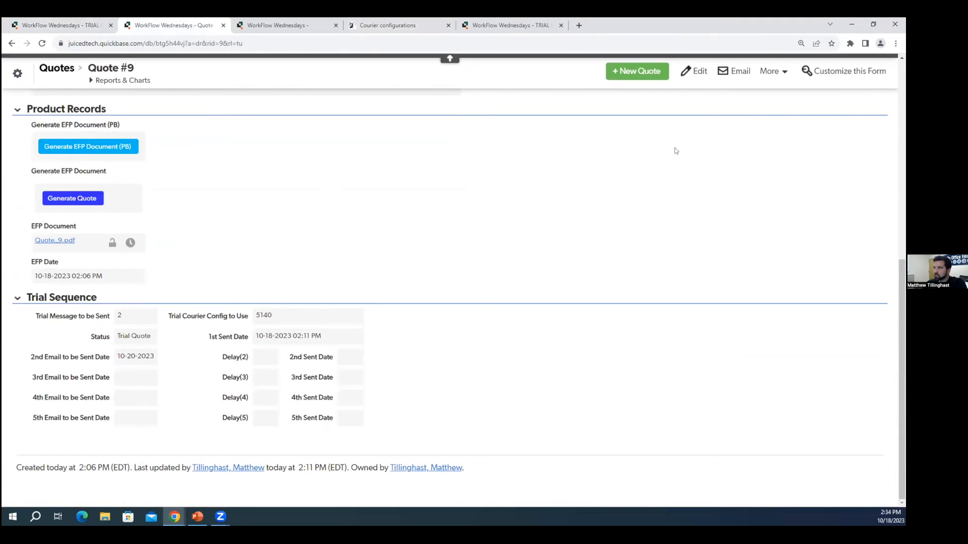
# Edit Quote #9 and set Delay(2) to -2 in the Trial Sequence section
pyautogui.click(694, 76)
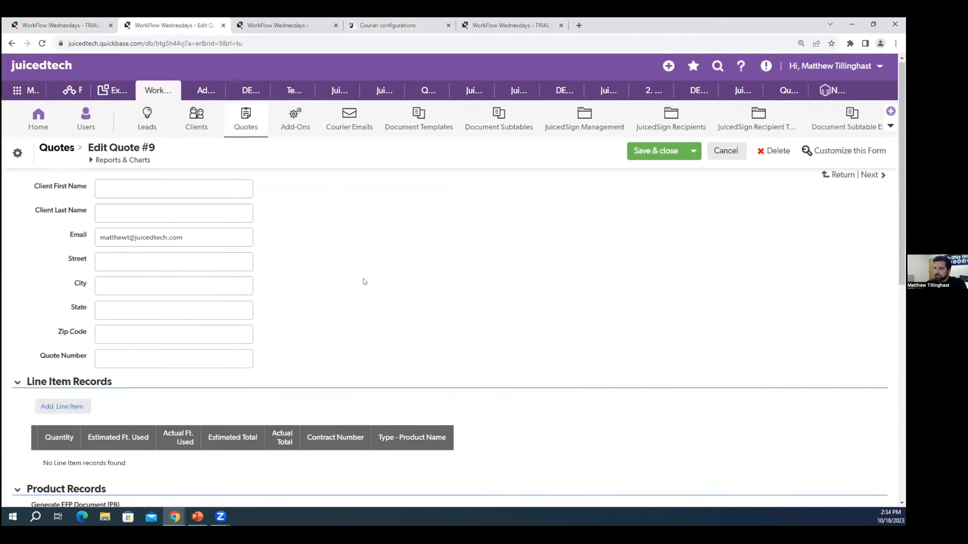
pyautogui.scroll(-2, 362, 281)
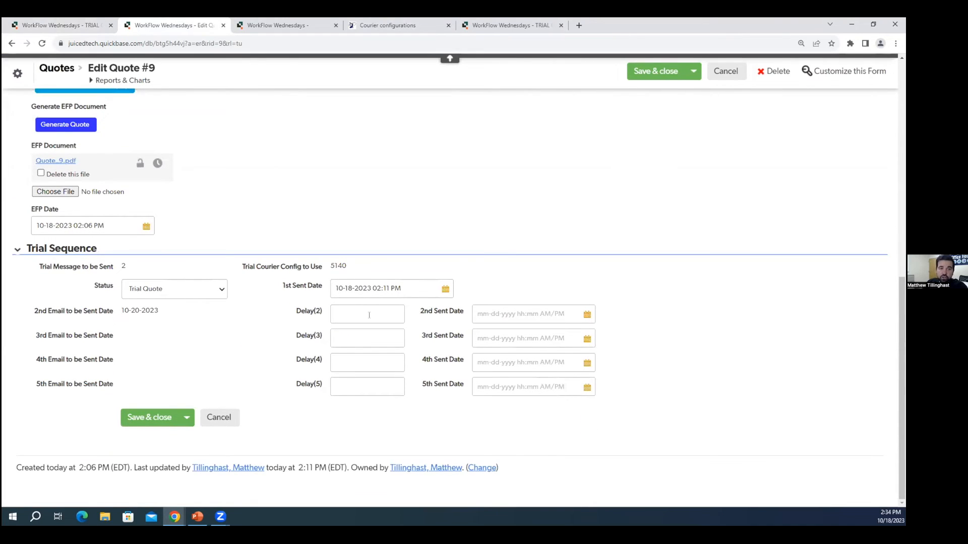
pyautogui.click(377, 315)
pyautogui.write('-2')
pyautogui.click(426, 308)
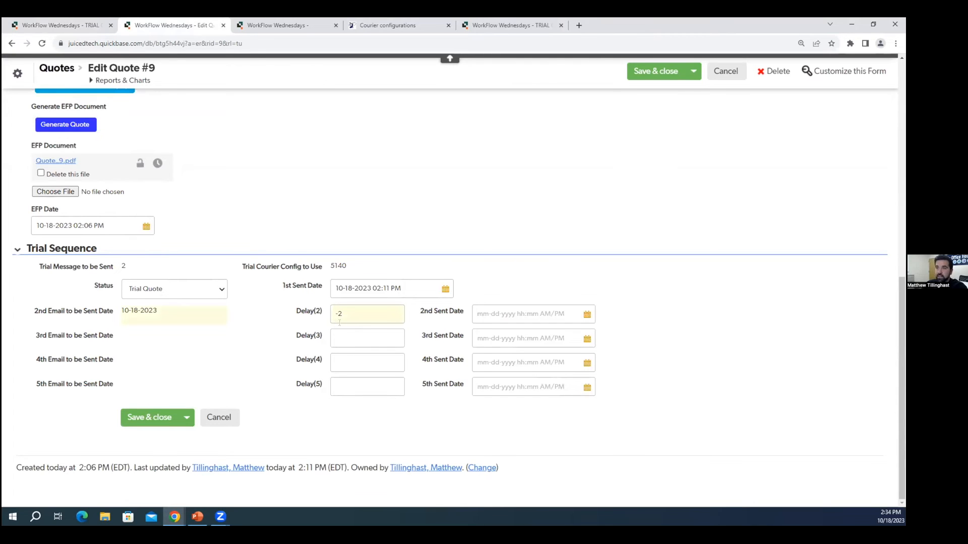
# Set Quote #9's 2nd Sent Date to 10-18-2023 and its Delay(3) to -2
pyautogui.click(587, 314)
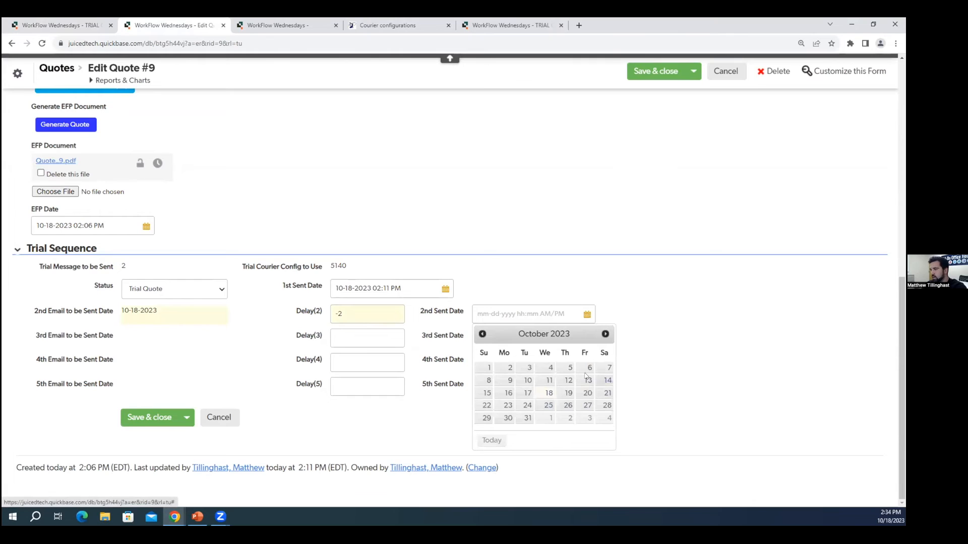
pyautogui.click(549, 393)
pyautogui.click(380, 337)
pyautogui.write('-2')
pyautogui.click(414, 374)
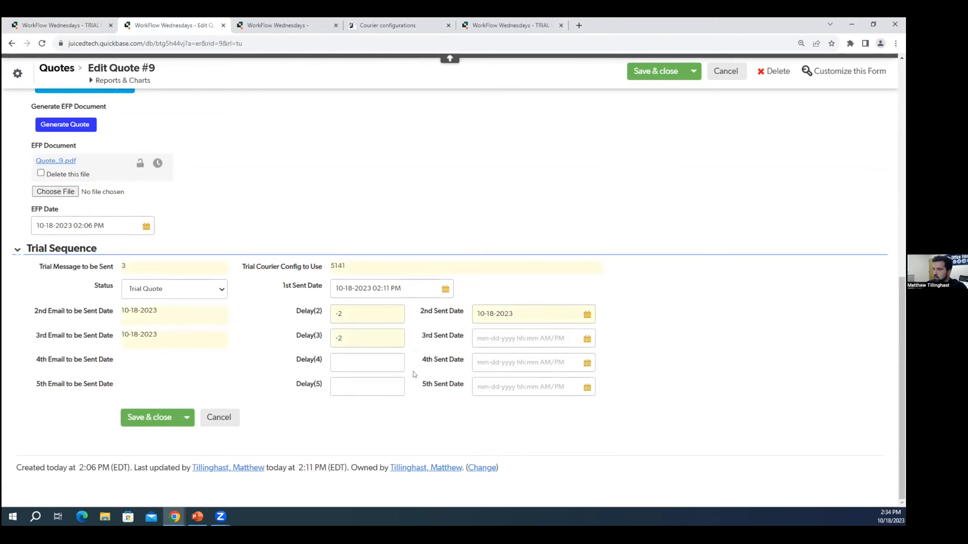
# Save Quote #9 after checking its 3rd Email to be Sent Date, and return to the TRIAL QUOTE - 3rd Email via Courier report
pyautogui.moveTo(122, 336); pyautogui.dragTo(150, 337)
pyautogui.click(154, 345)
pyautogui.click(162, 420)
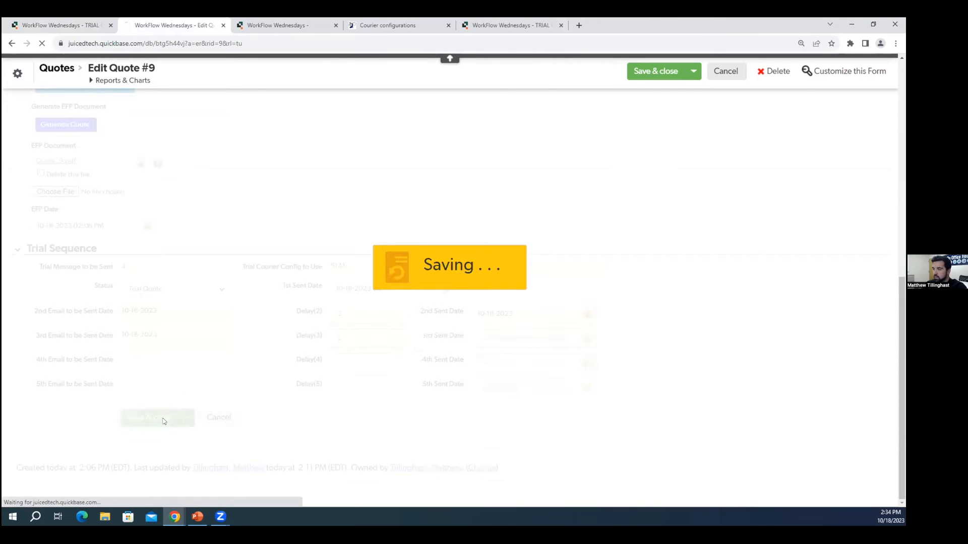
pyautogui.scroll(-8, 214, 404)
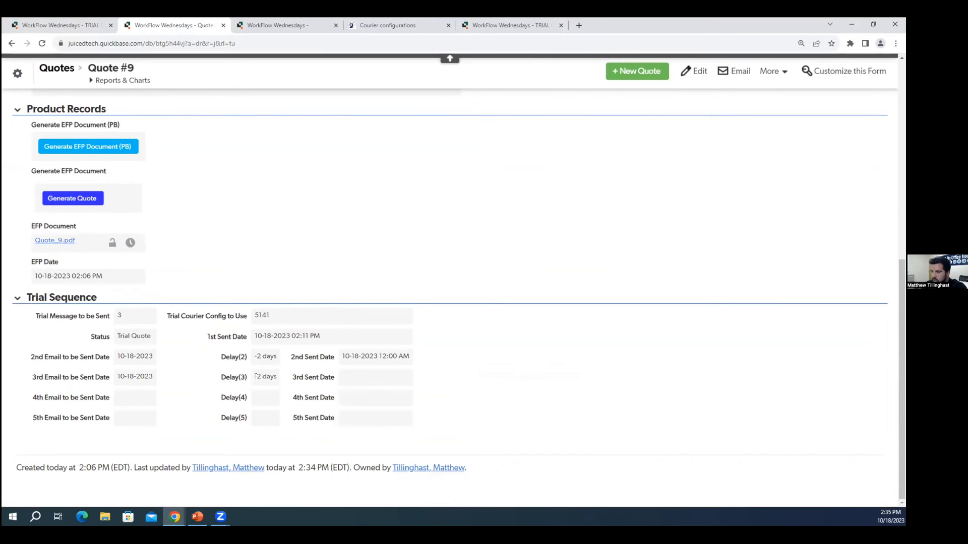
pyautogui.click(89, 23)
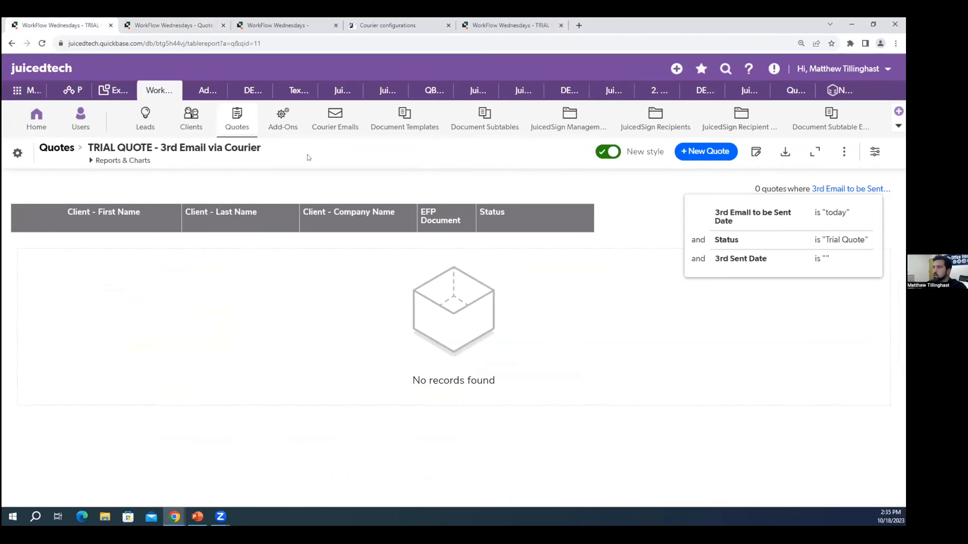
# Refresh the TRIAL QUOTE - 3rd Email via Courier report, add the Record ID# column to it and save the report
pyautogui.click(42, 44)
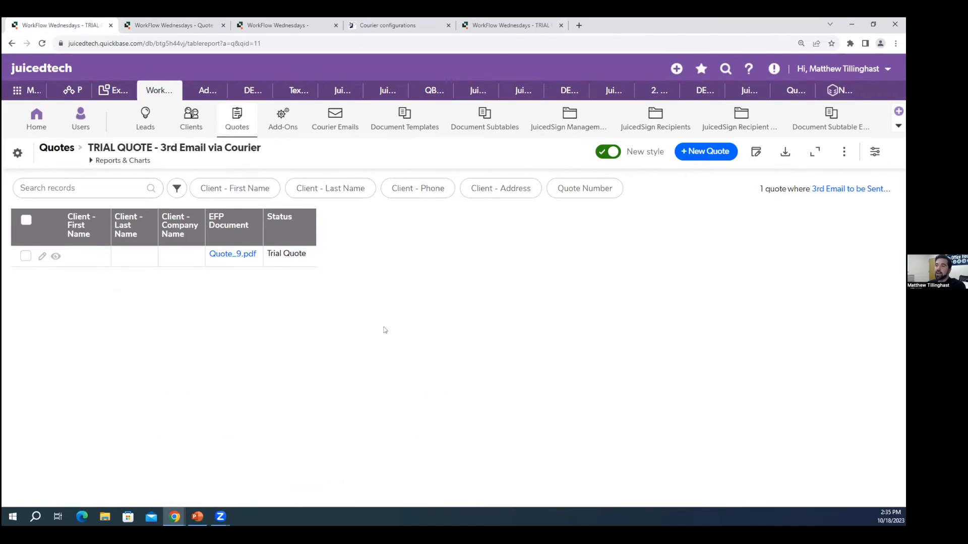
pyautogui.click(875, 151)
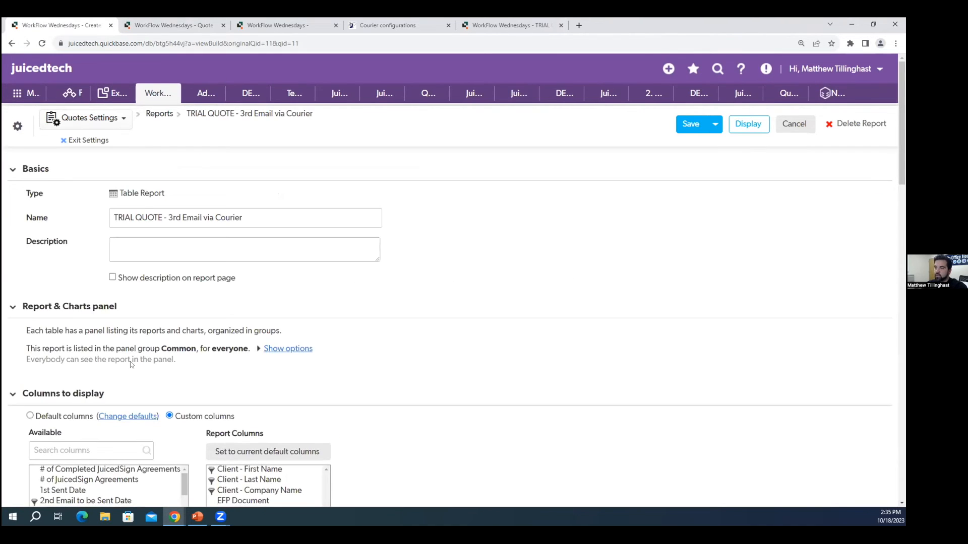
pyautogui.scroll(-3, 78, 318)
pyautogui.click(78, 317)
pyautogui.write('rec')
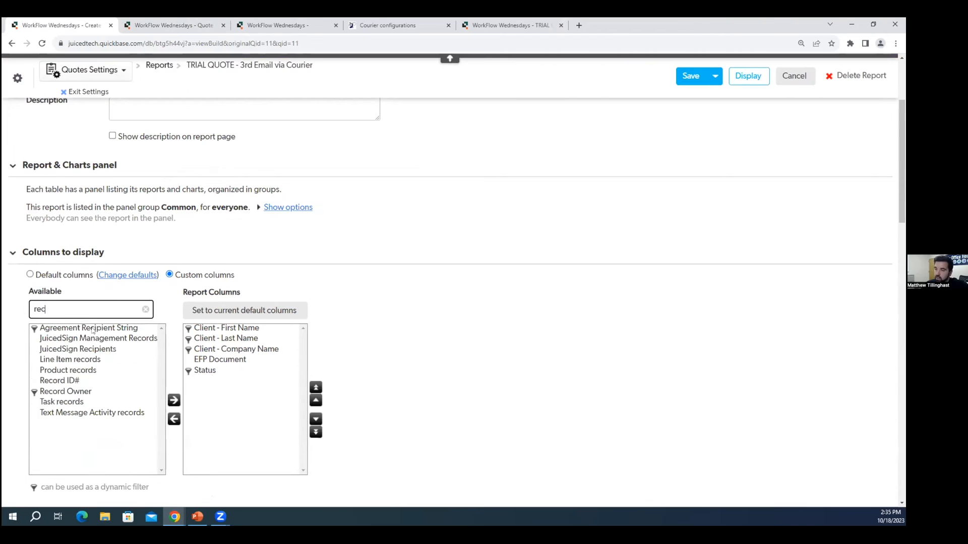
pyautogui.doubleClick(79, 380)
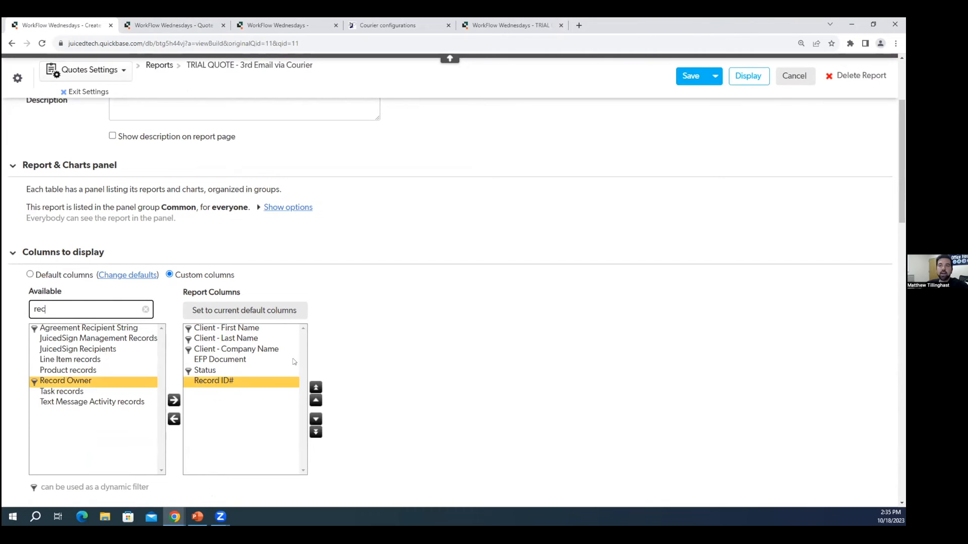
pyautogui.click(663, 100)
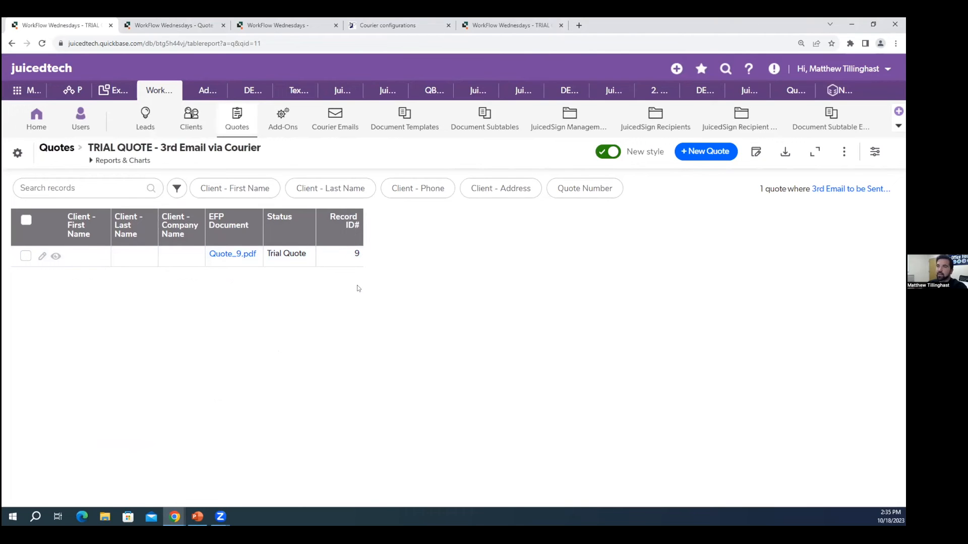
# Review the Wednesday Workflow Trial 3 courier configuration's schedule settings and its email message
pyautogui.click(388, 25)
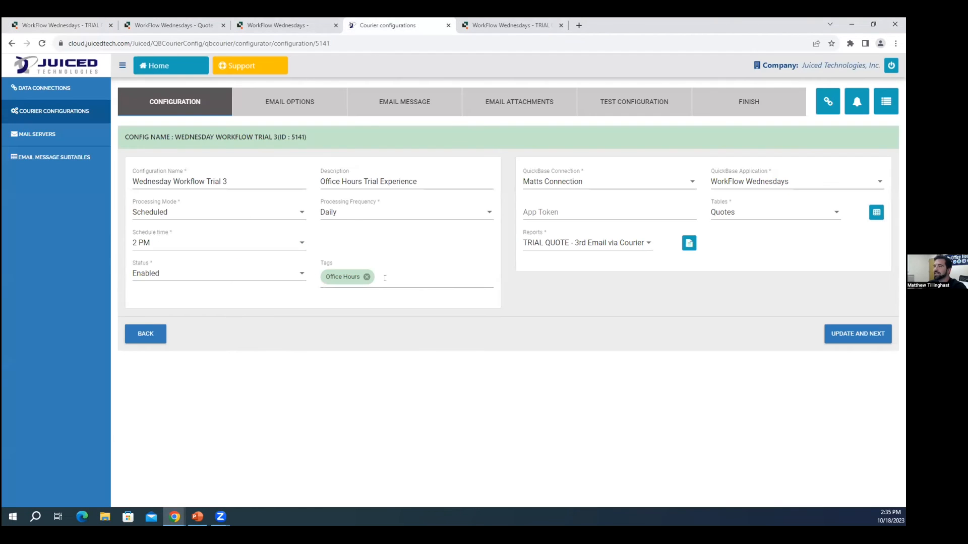
pyautogui.click(181, 237)
pyautogui.click(286, 349)
pyautogui.click(397, 95)
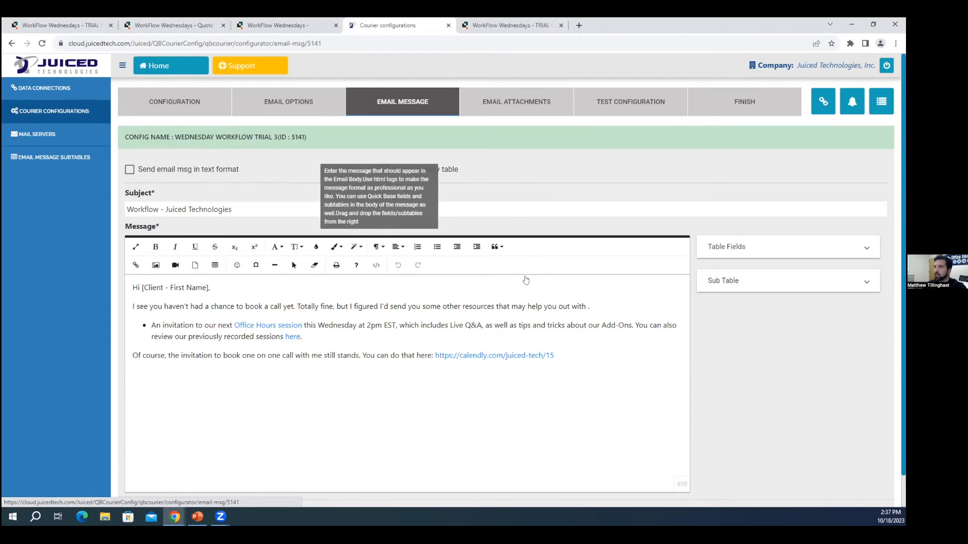
# Compare Quote #9's Trial Sequence section with the TRIAL QUOTE - 2nd Email via Courier report
pyautogui.click(166, 25)
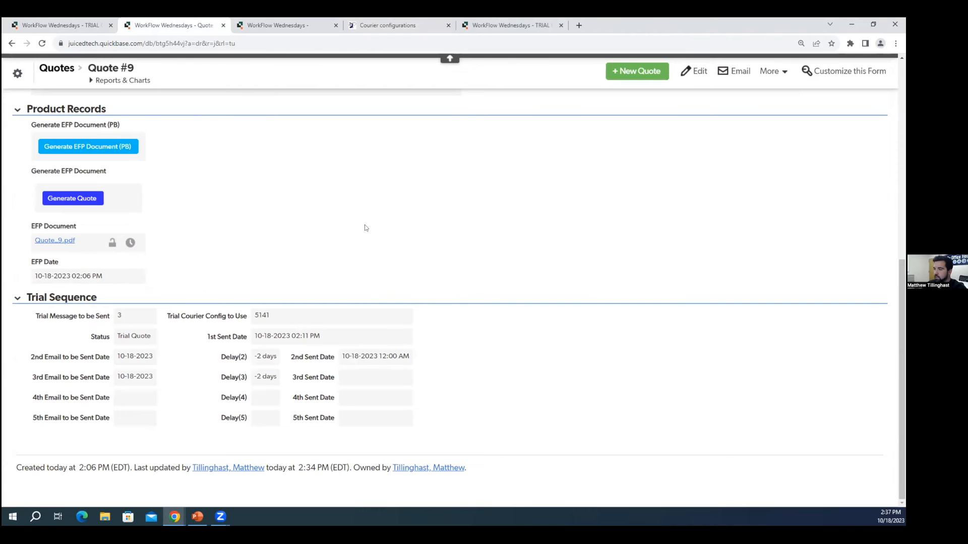
pyautogui.click(397, 27)
pyautogui.click(524, 24)
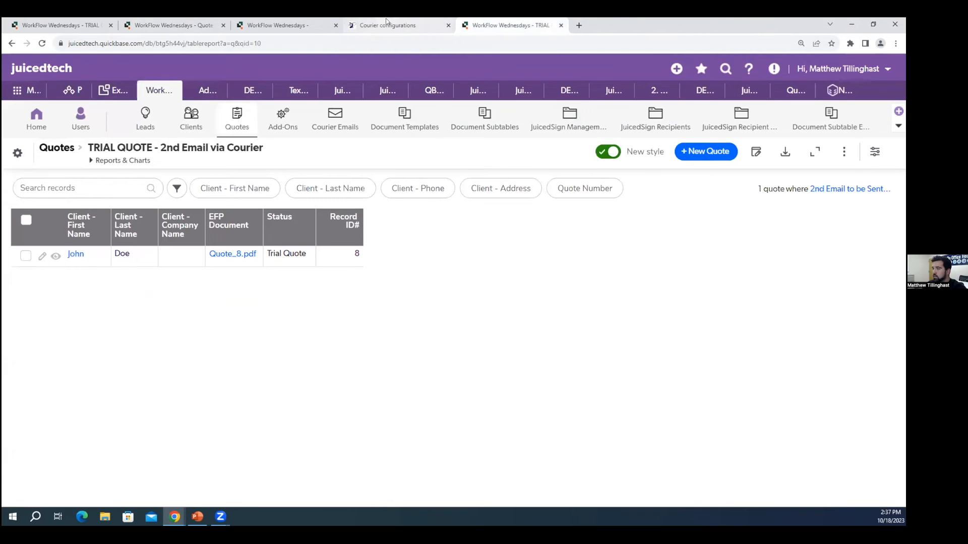
pyautogui.click(272, 25)
pyautogui.click(166, 25)
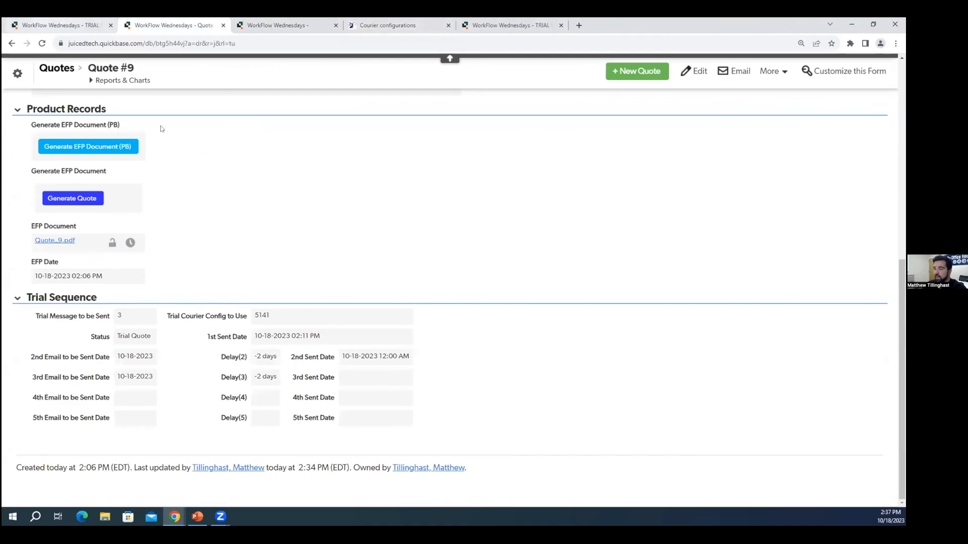
# Switch to PowerPoint and set the body text of the Todays Summary! slide to font size 28
pyautogui.moveTo(202, 513)
pyautogui.click(242, 478)
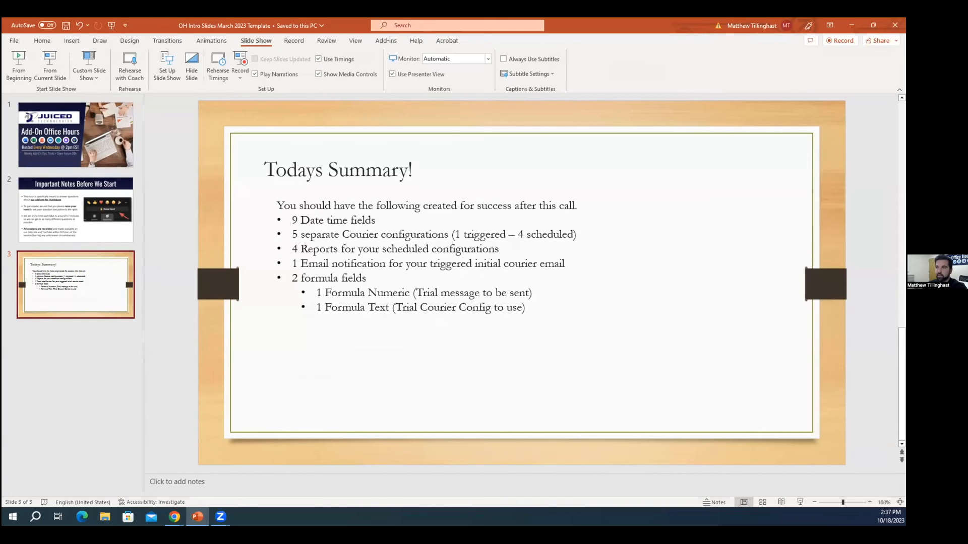
pyautogui.moveTo(529, 308); pyautogui.dragTo(276, 202)
pyautogui.click(332, 182)
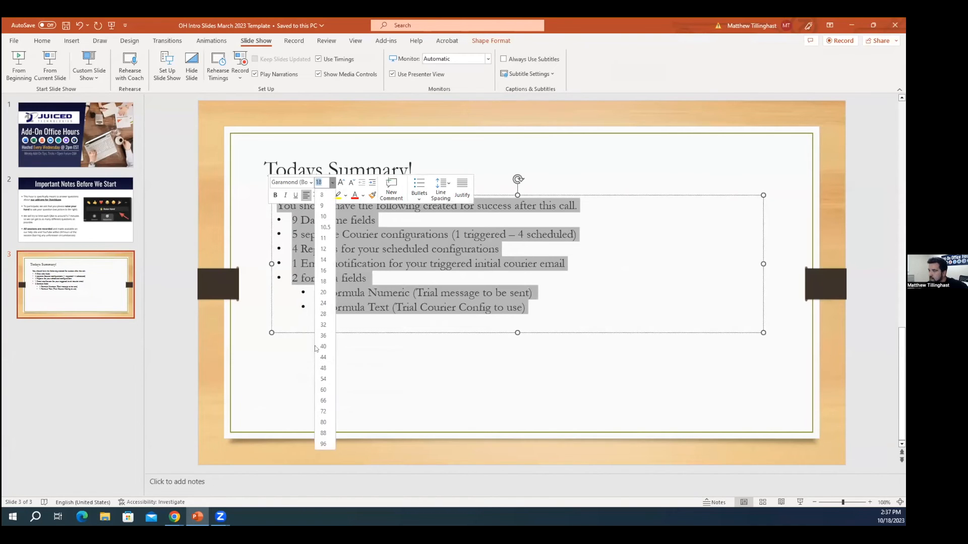
pyautogui.click(323, 312)
pyautogui.click(760, 371)
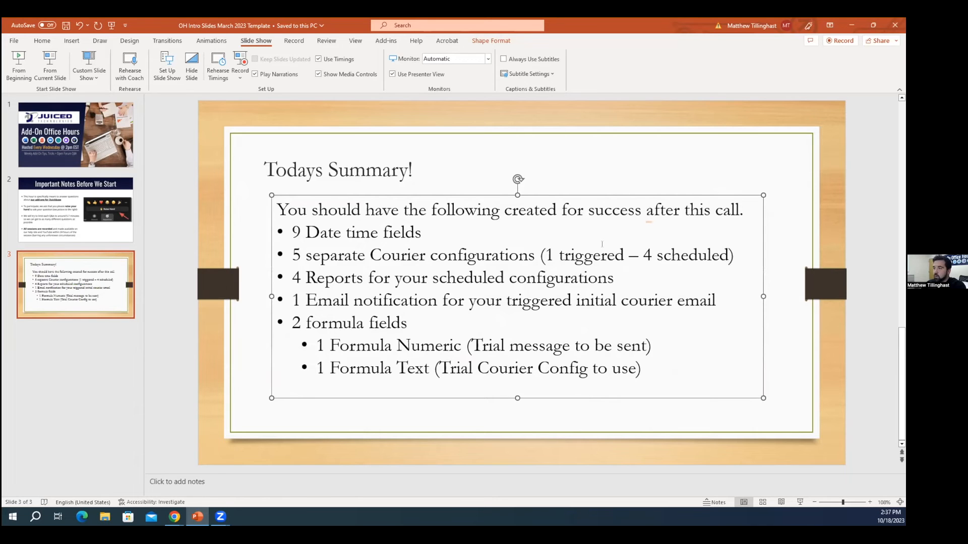
# Switch back to Quote #9 in Quickbase, check the 1st Sent Date field's type in its properties and return to the quote
pyautogui.click(393, 233)
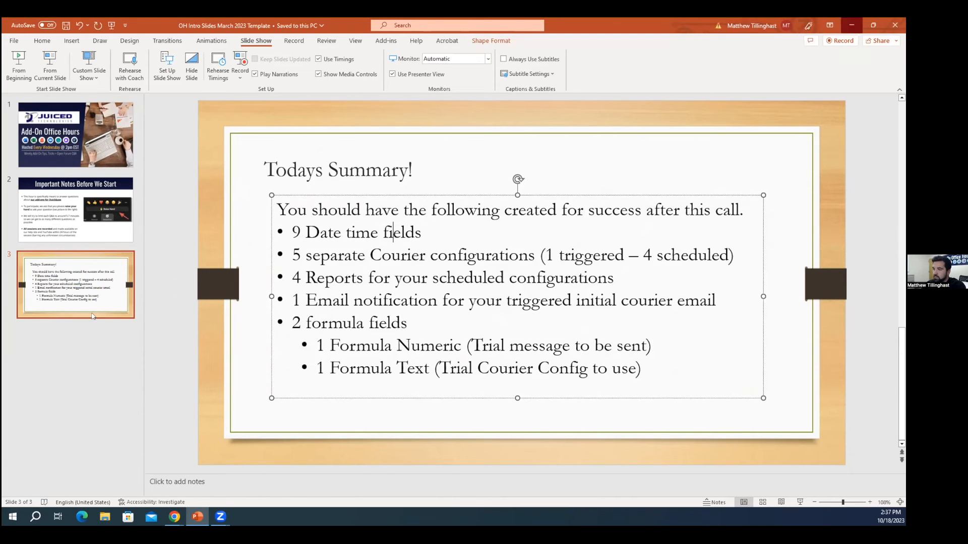
pyautogui.hotkey('alt', 'Tab')
pyautogui.rightClick(120, 359)
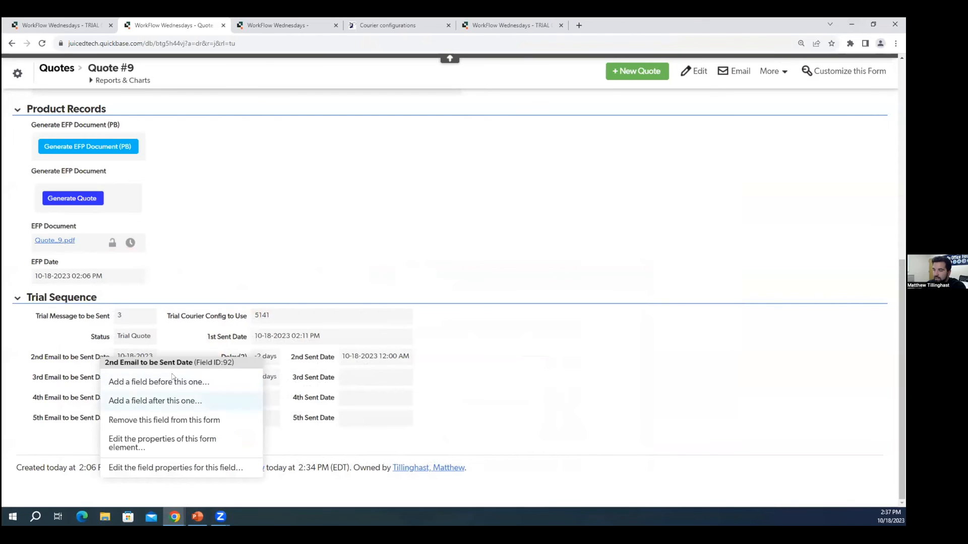
pyautogui.click(188, 344)
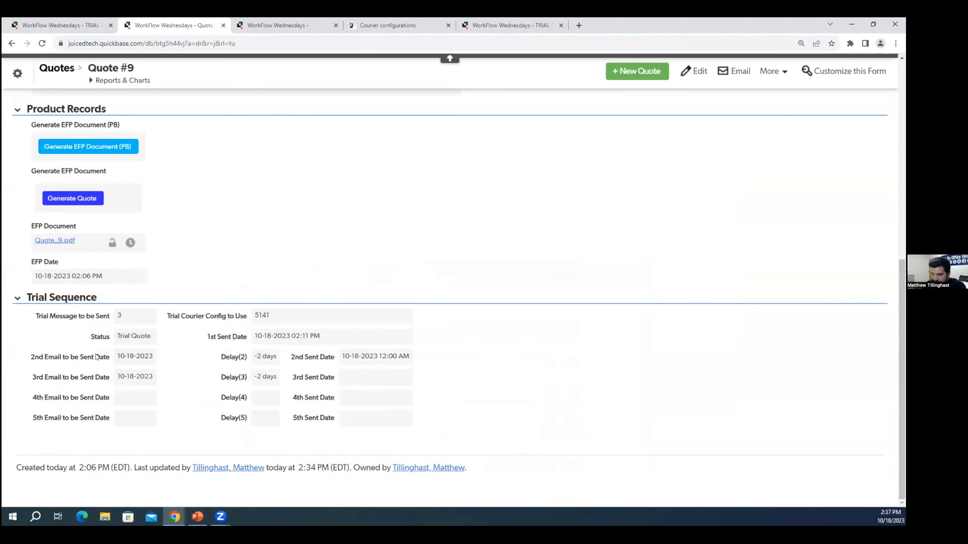
pyautogui.rightClick(266, 348)
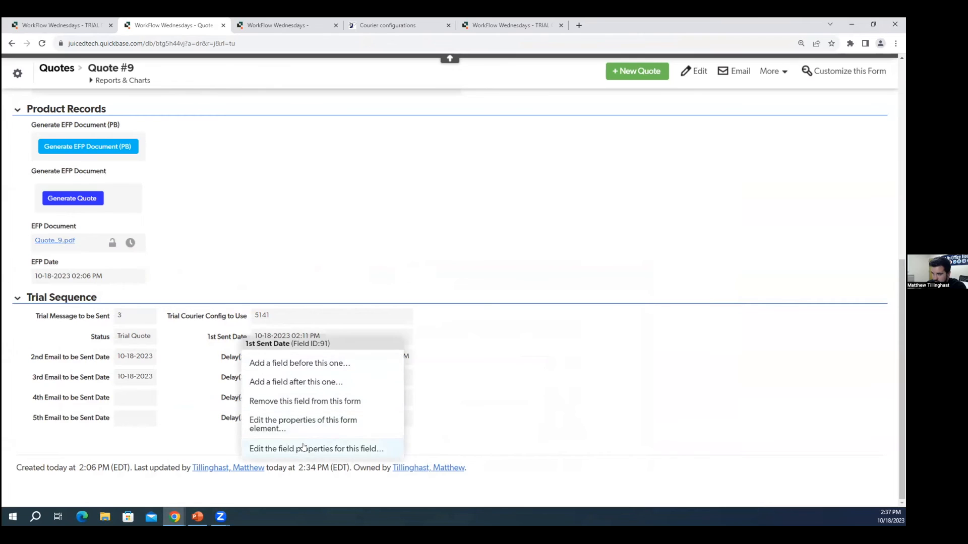
pyautogui.click(306, 448)
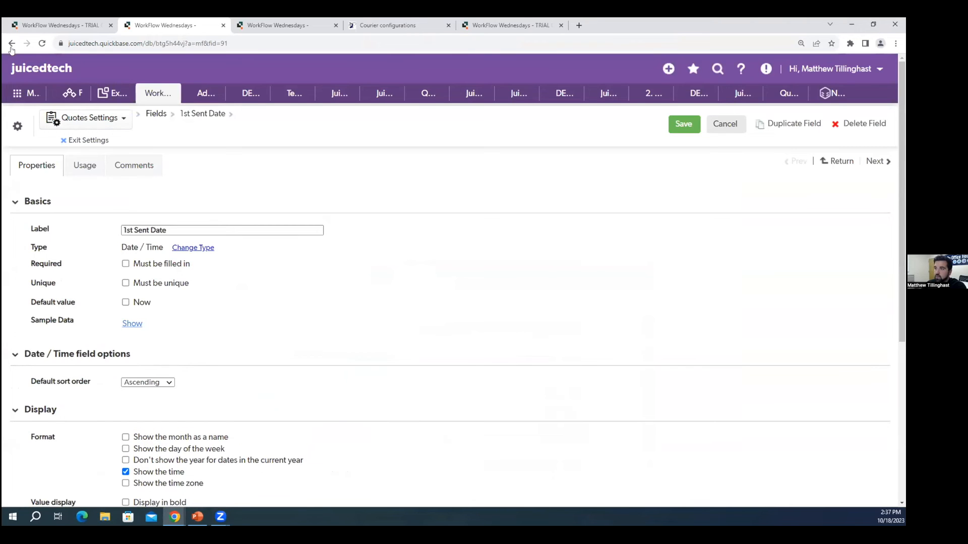
pyautogui.click(11, 43)
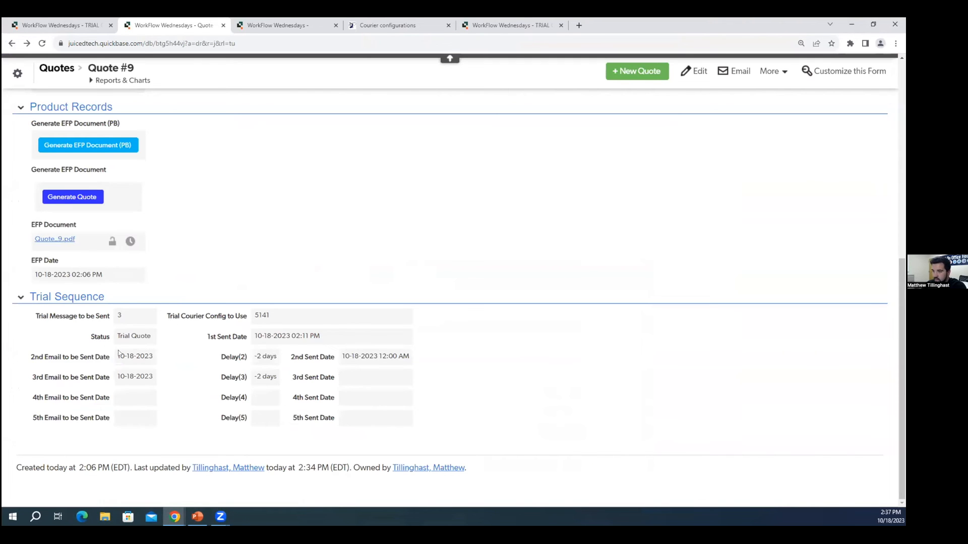
# Check the type and formula of the 2nd Email to be Sent Date field, and return to Quote #9
pyautogui.rightClick(108, 360)
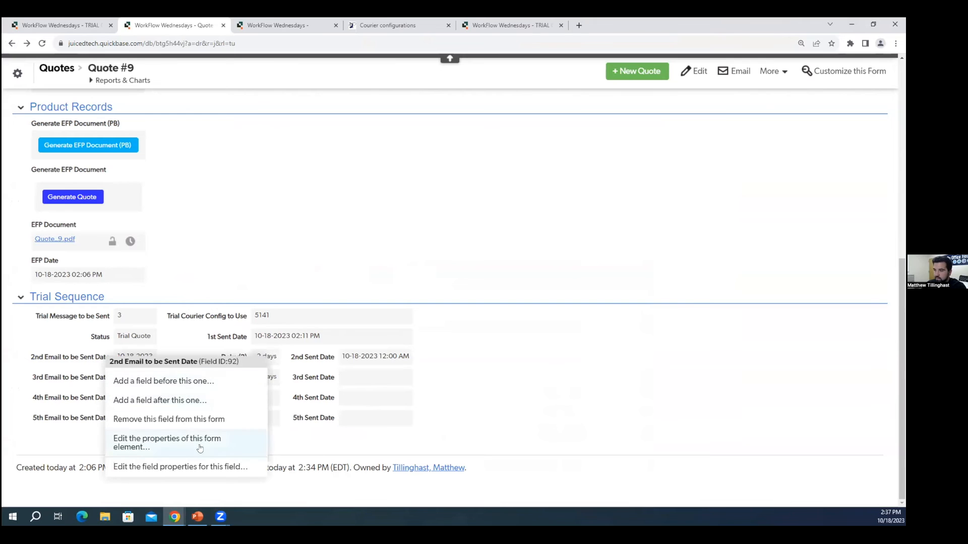
pyautogui.click(201, 467)
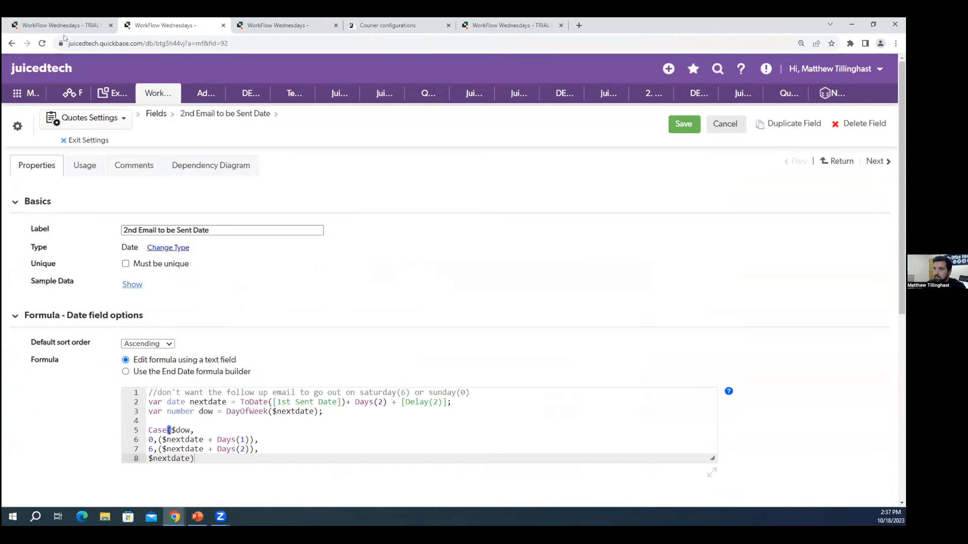
pyautogui.click(11, 43)
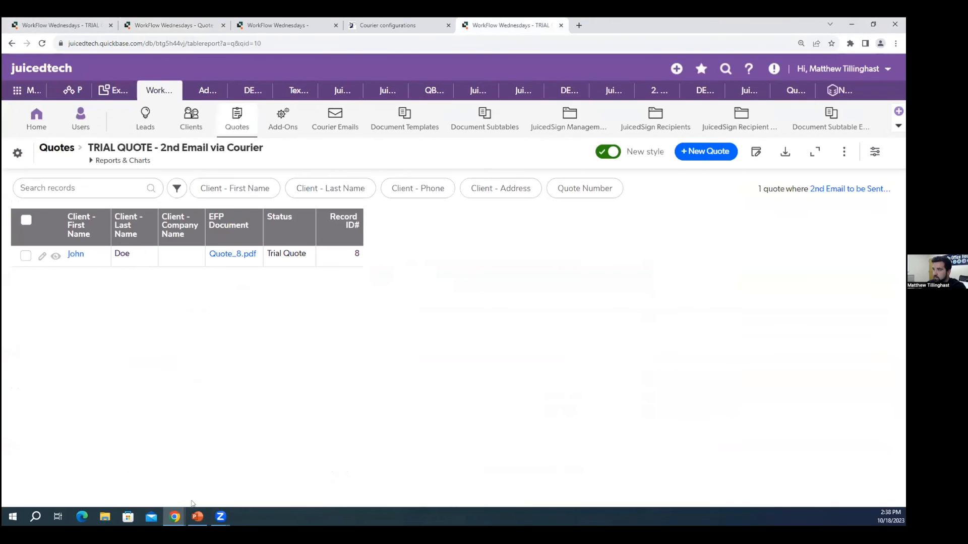
pyautogui.click(57, 25)
pyautogui.click(162, 25)
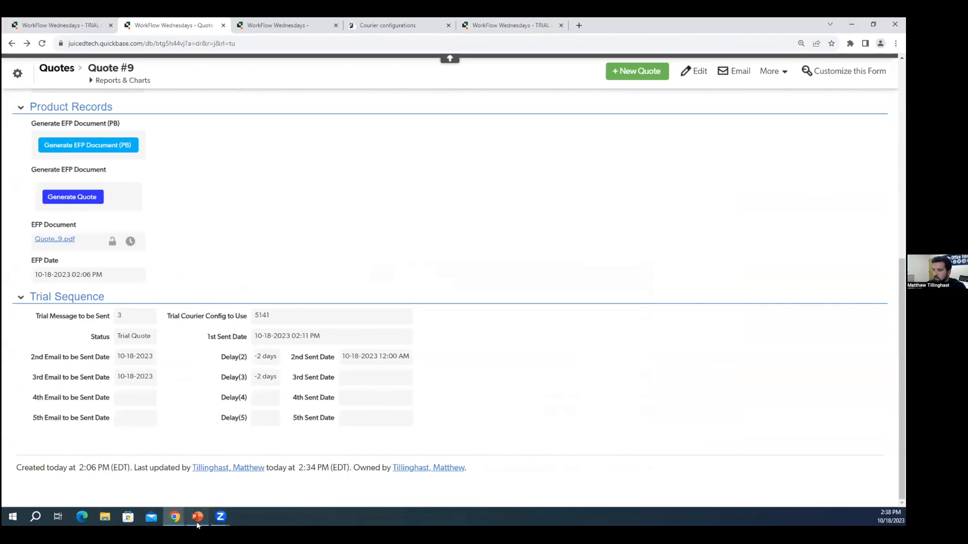
# Switch to PowerPoint and append "(4 Formula date fields)" to the "9 Date time fields" bullet on the summary slide
pyautogui.click(197, 519)
pyautogui.click(438, 237)
pyautogui.write('(4 Form')
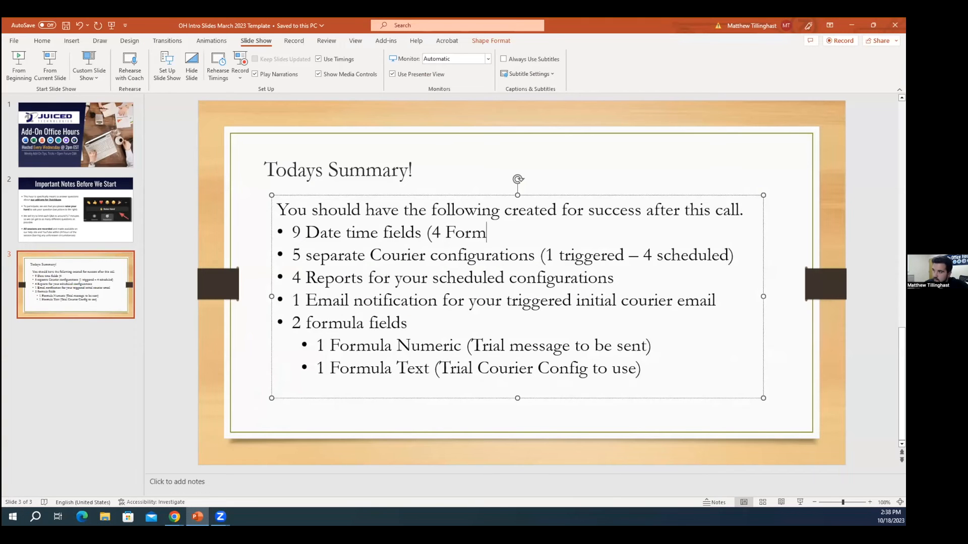
pyautogui.write('ula date fields)')
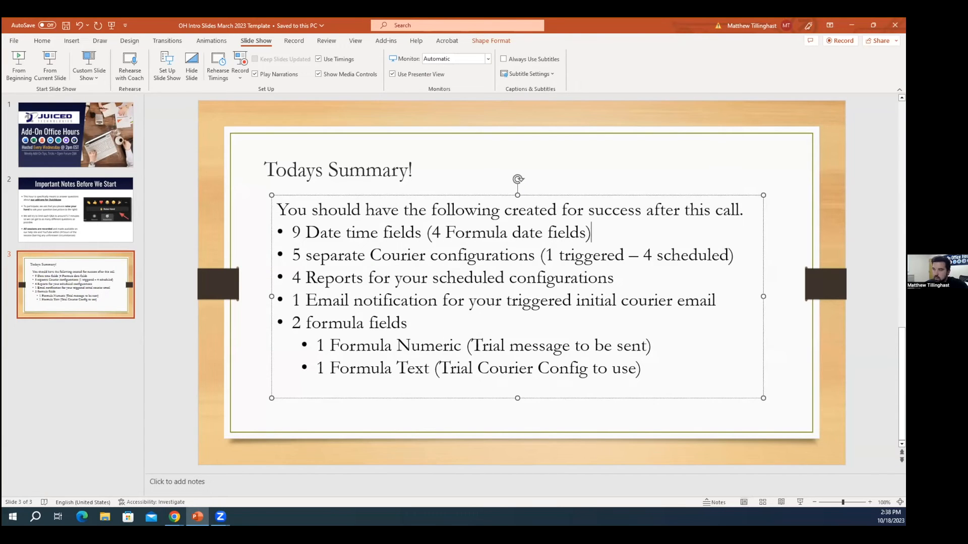
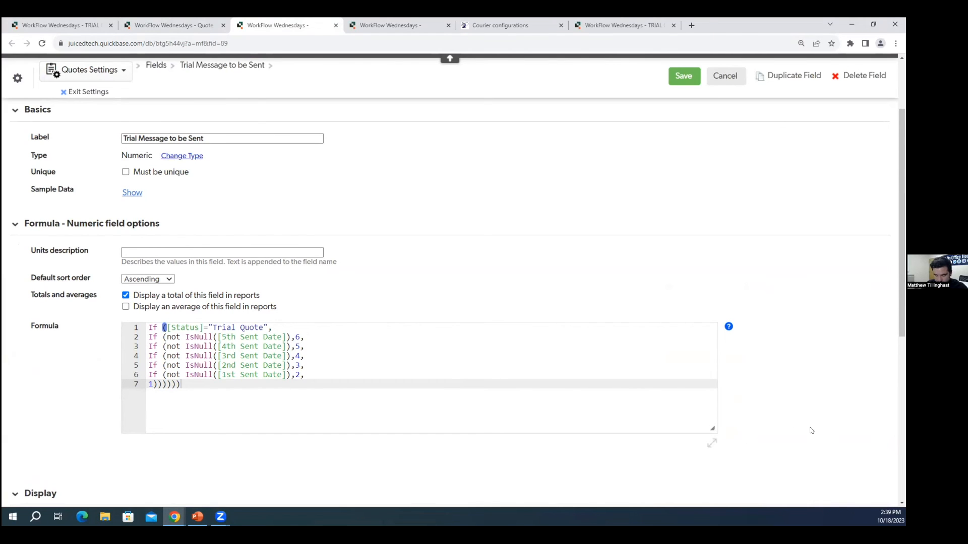
# Examine the [Status]="Trial Quote" condition in the formula of the Trial Message to be Sent field
pyautogui.moveTo(150, 327); pyautogui.dragTo(268, 329)
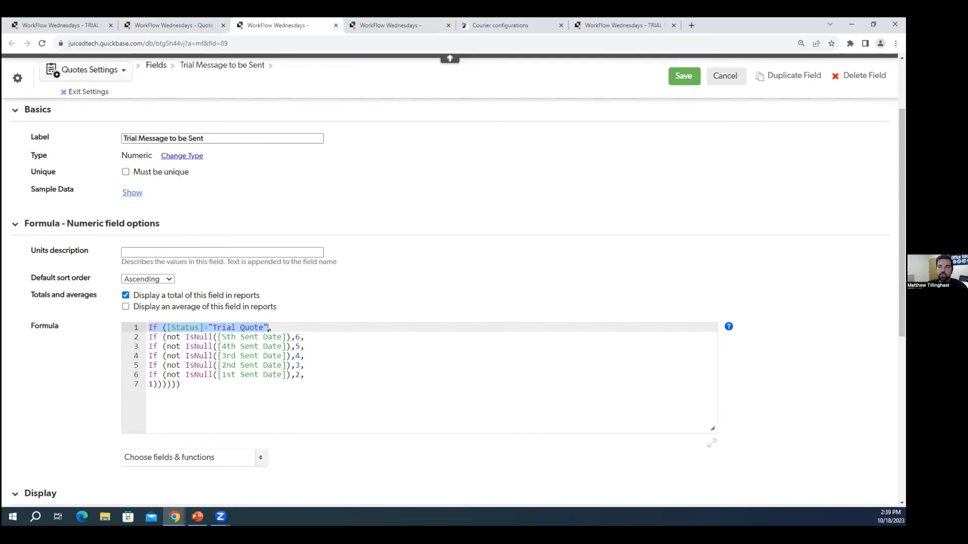
pyautogui.click(200, 328)
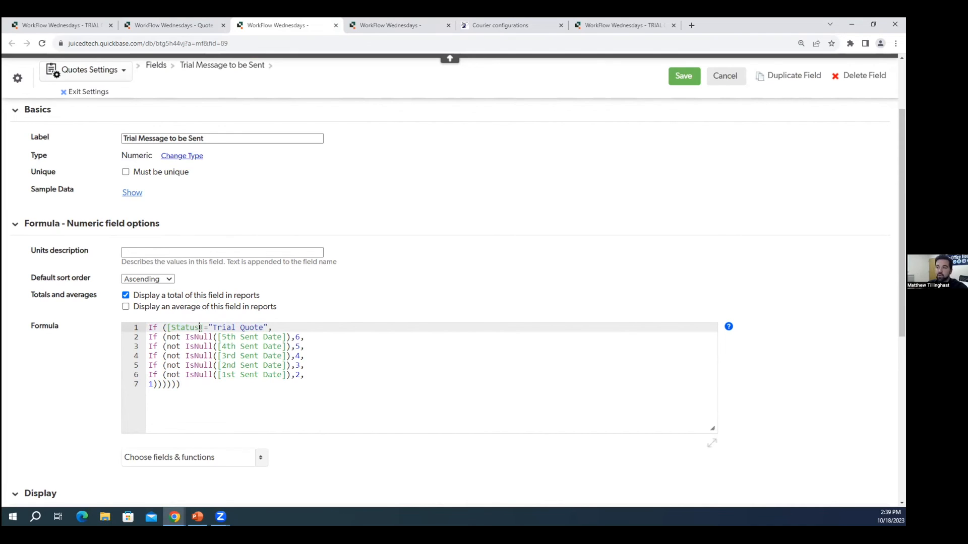
pyautogui.moveTo(167, 328); pyautogui.dragTo(203, 328)
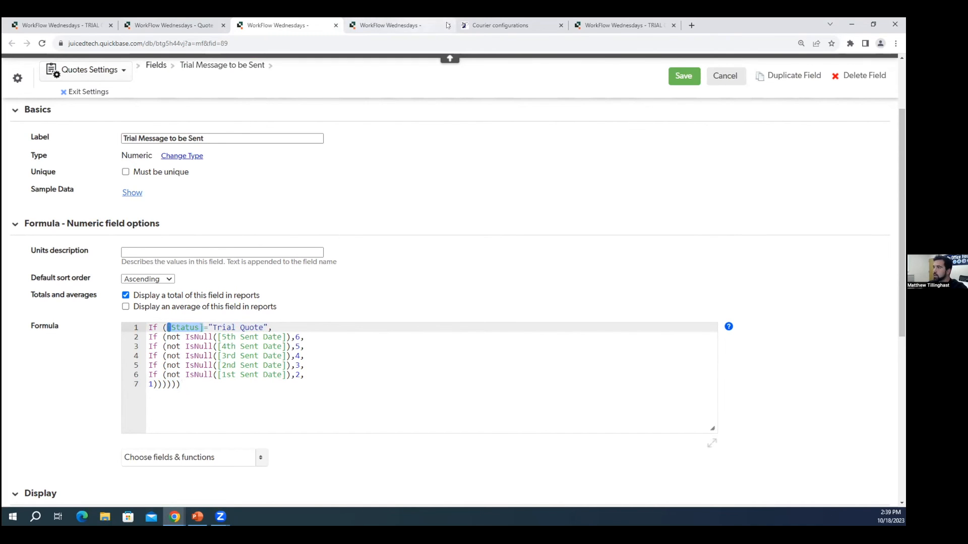
pyautogui.click(471, 25)
pyautogui.click(319, 23)
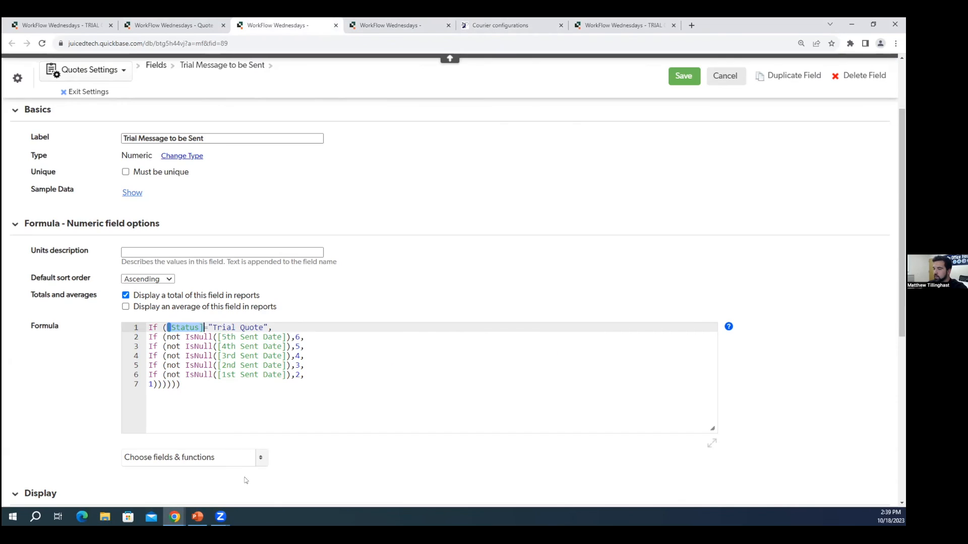
# Switch to PowerPoint and add an empty bullet below the "1 Formula Text (Trial Courier Config to use)" line
pyautogui.click(197, 518)
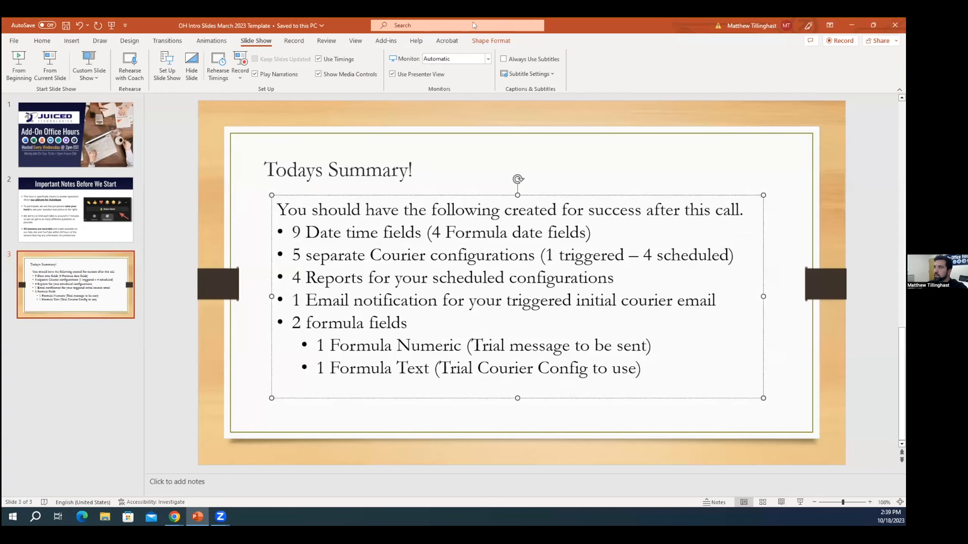
pyautogui.click(649, 365)
pyautogui.press('Return')
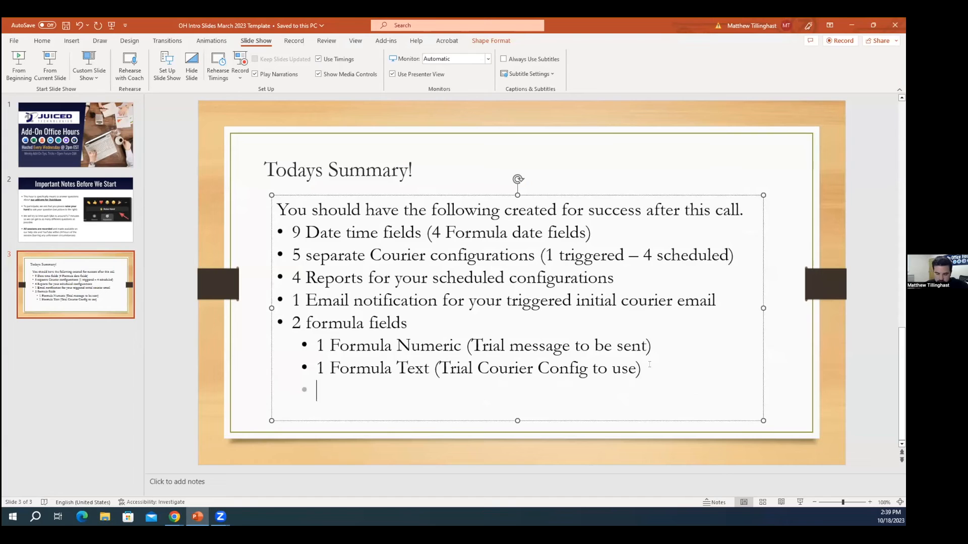
# Switch to Quickbase, check the field type of Delay(2) in Quote #9's Trial Sequence, and return to the quote
pyautogui.click(852, 25)
pyautogui.click(103, 22)
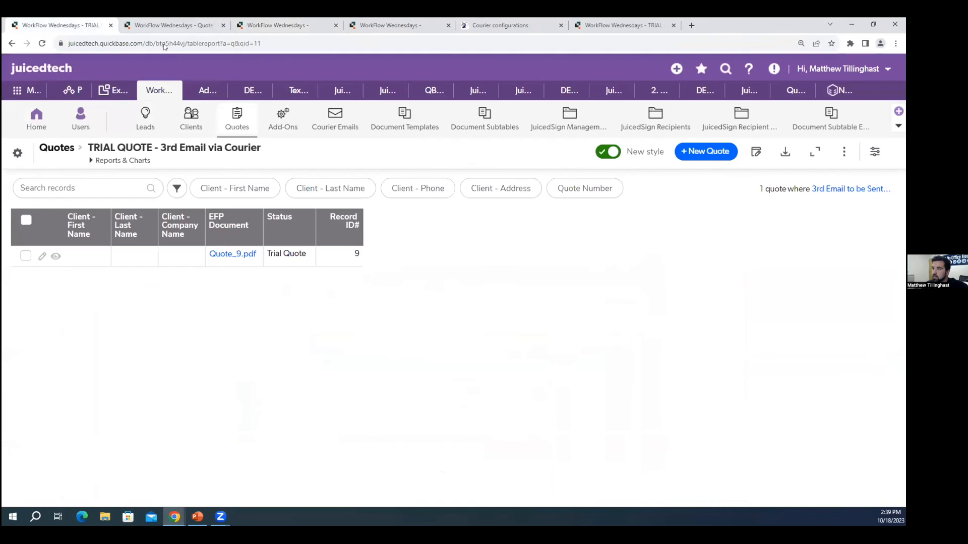
pyautogui.click(159, 23)
pyautogui.click(292, 227)
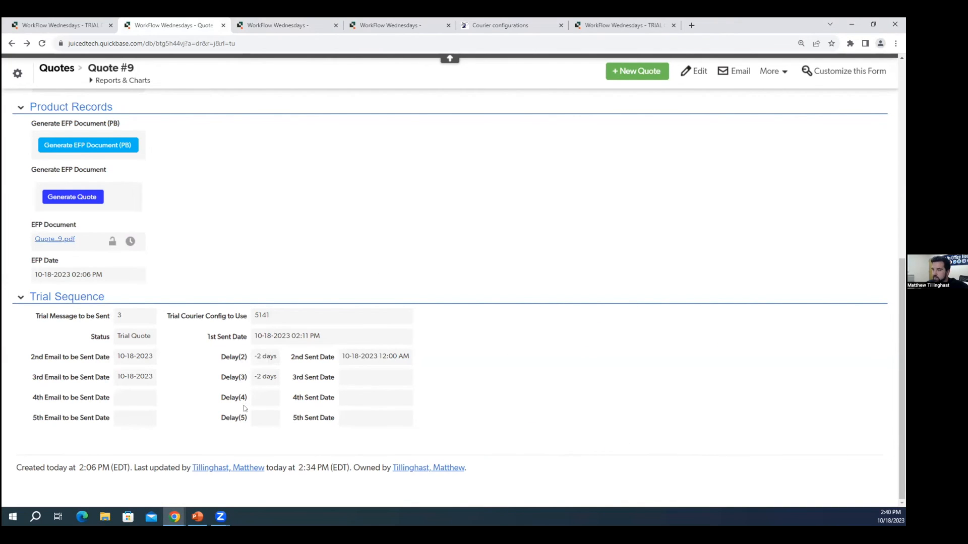
pyautogui.rightClick(246, 358)
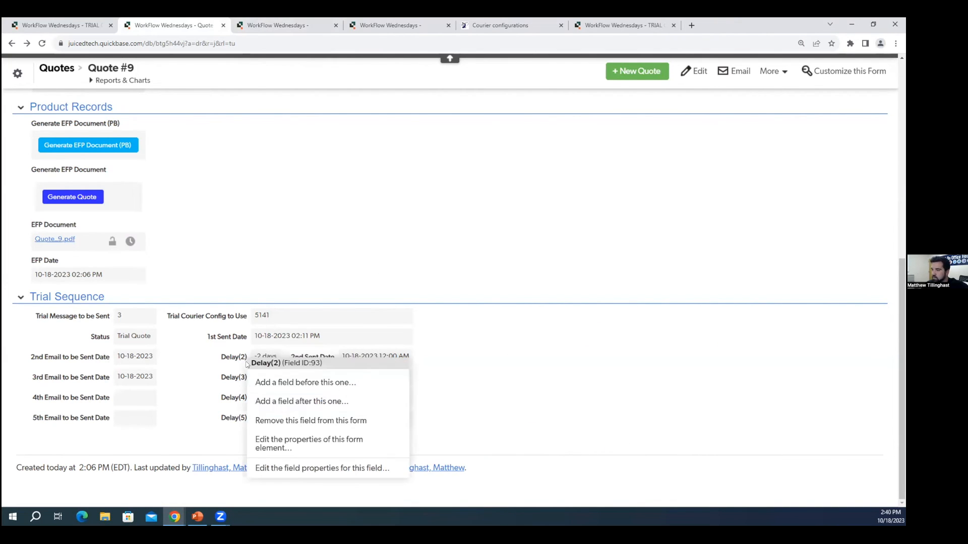
pyautogui.click(300, 473)
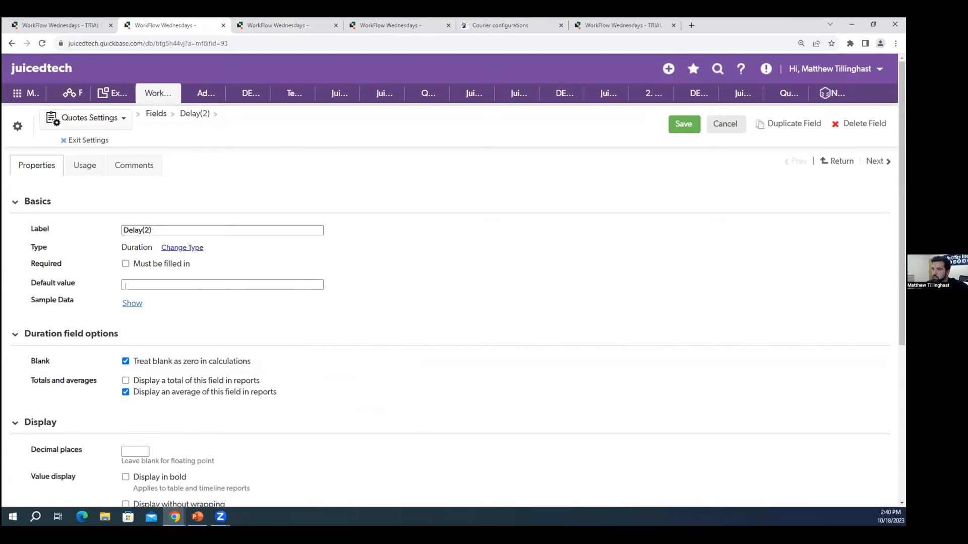
pyautogui.click(11, 42)
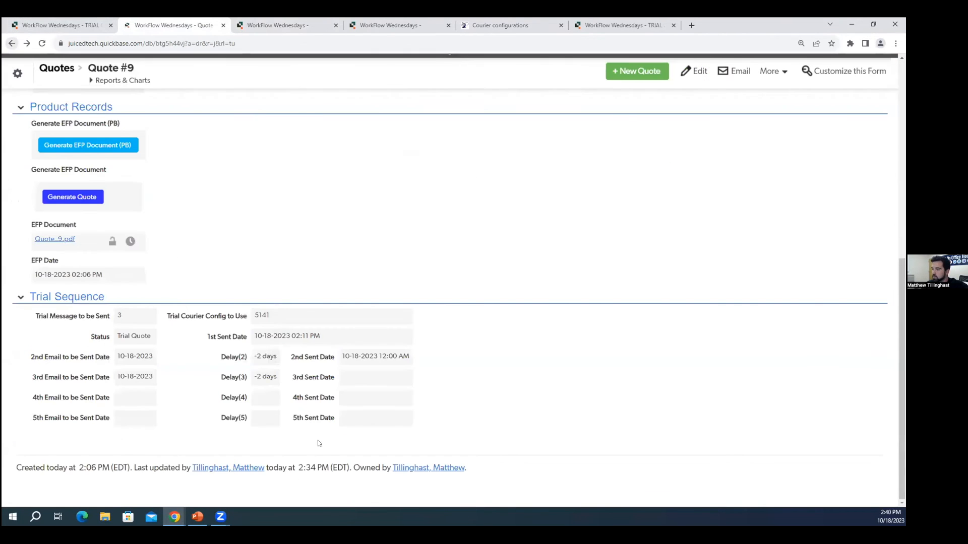
# Switch to PowerPoint and add the bullet "4 delay fields (type duration)" below the Formula Text line on the summary slide
pyautogui.hotkey('alt', 'Tab')
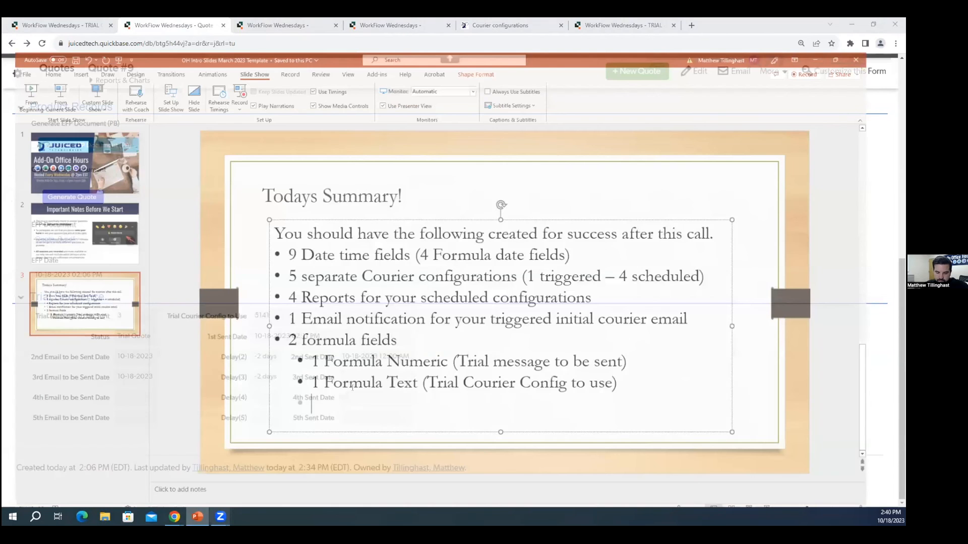
pyautogui.press('Return')
pyautogui.write('4 delay fe')
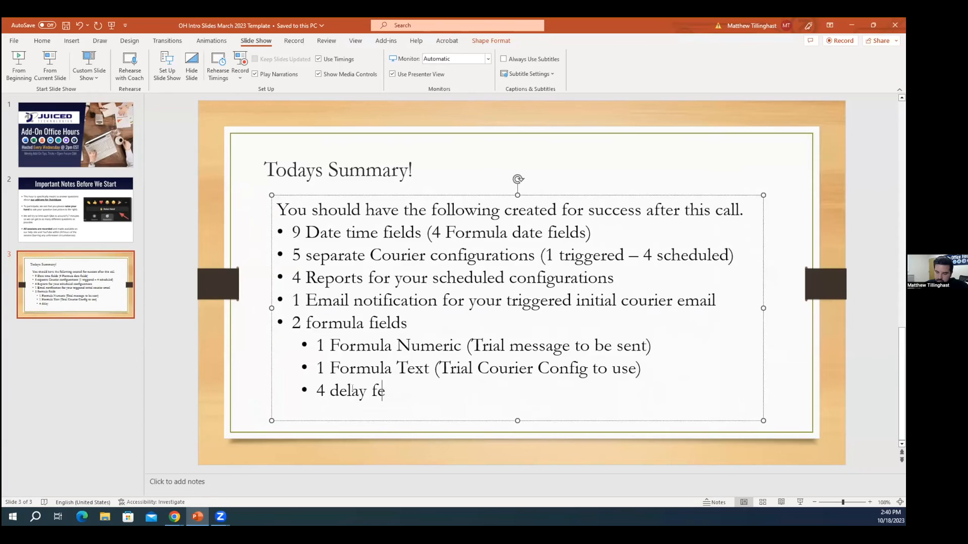
pyautogui.write('ilds duration')
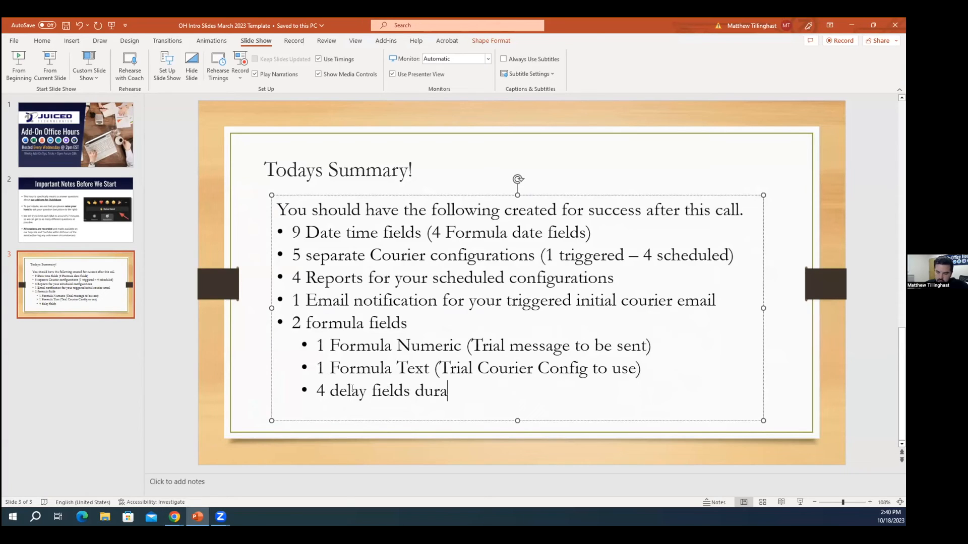
pyautogui.click(416, 398)
pyautogui.write('(type')
pyautogui.press('Right')
pyautogui.press('Right')
pyautogui.press('Right')
pyautogui.press('Right')
pyautogui.press('Right')
pyautogui.press('Right')
pyautogui.press('Right')
pyautogui.write(')')
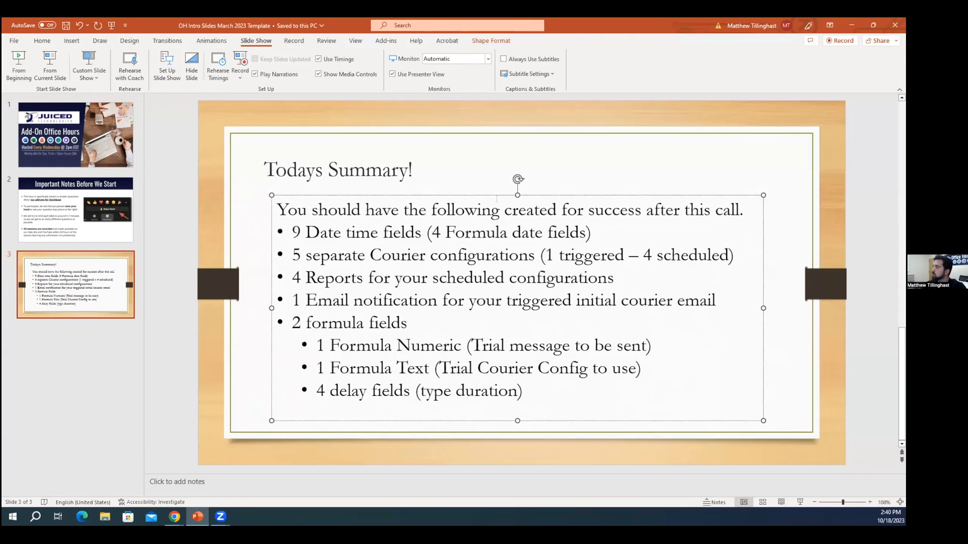
# Return to Quote #9 in Quickbase, collapse and re-expand the Trial Sequence section, and review its fields
pyautogui.click(851, 25)
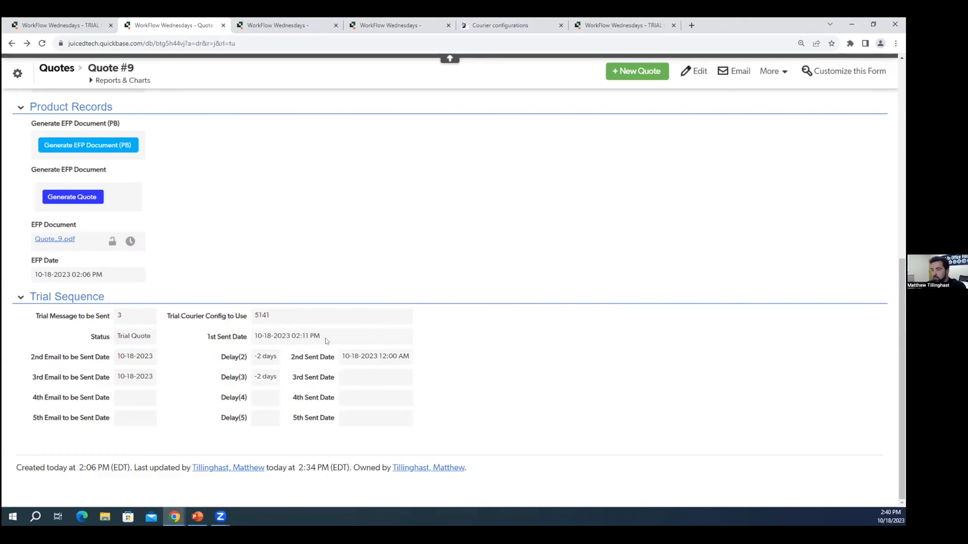
pyautogui.click(67, 300)
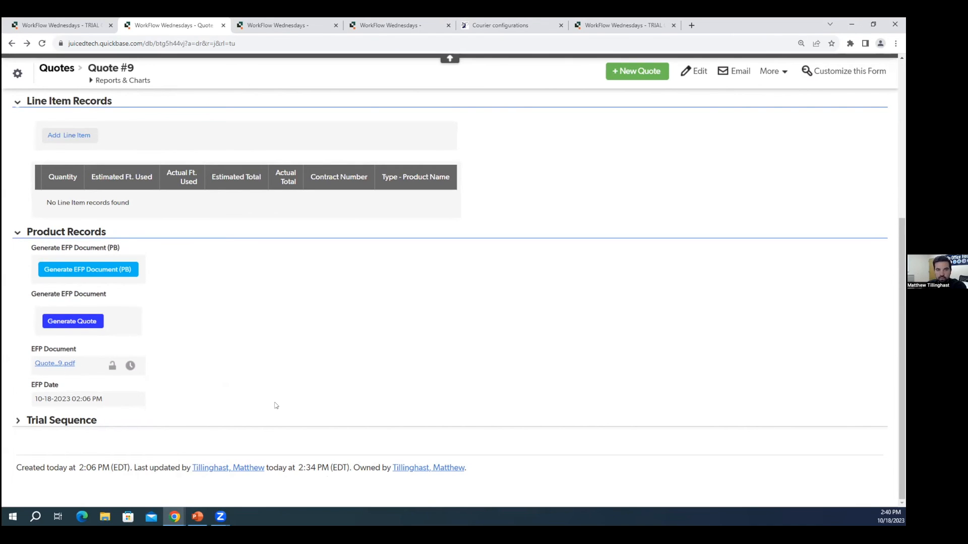
pyautogui.click(86, 422)
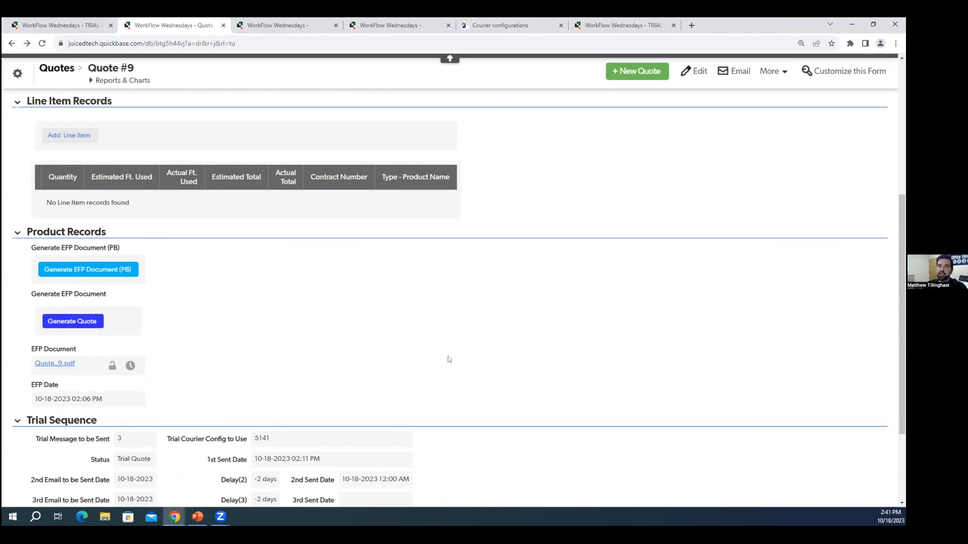
pyautogui.scroll(-2, 460, 343)
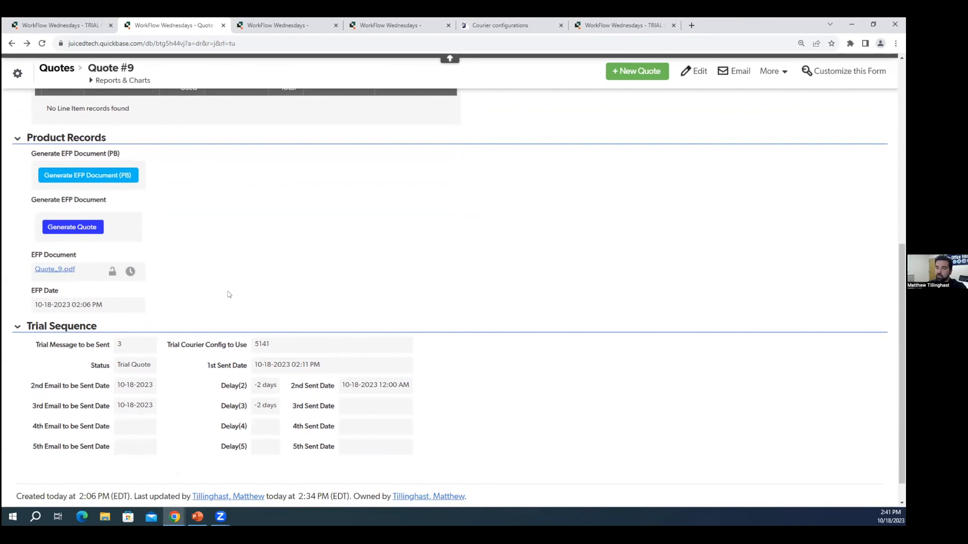
pyautogui.scroll(-1, 285, 320)
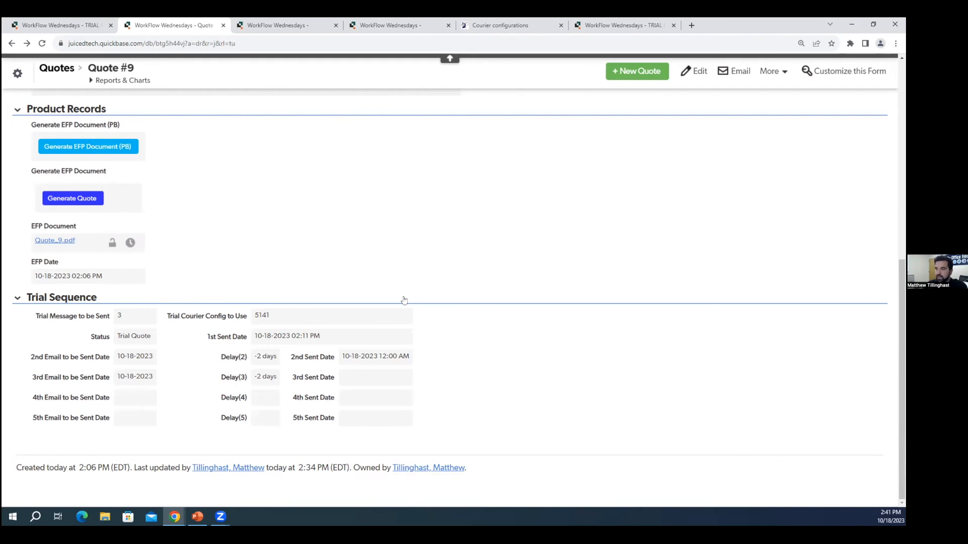
# Open Quote #9 for editing and set Delay(3) to 7
pyautogui.click(694, 71)
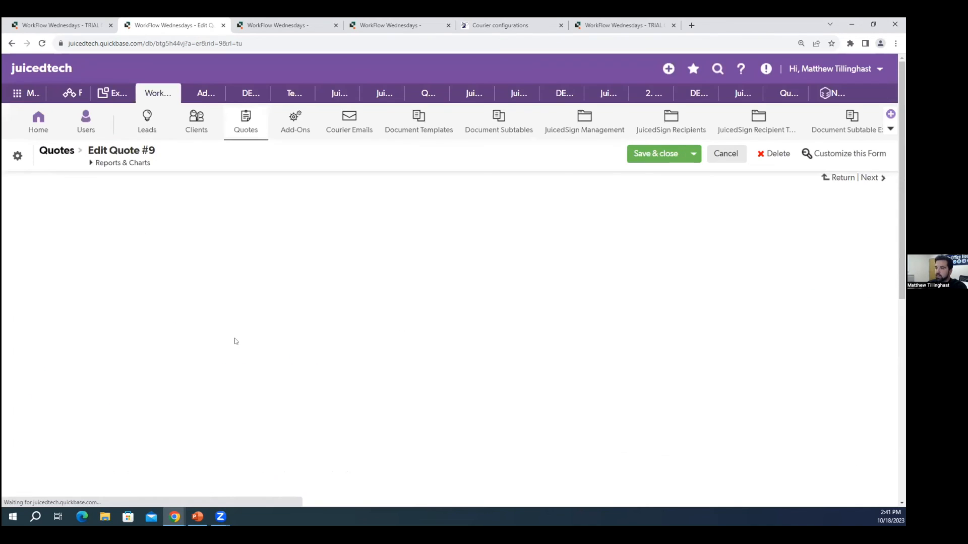
pyautogui.scroll(-12, 297, 353)
pyautogui.click(366, 335)
pyautogui.press('BackSpace')
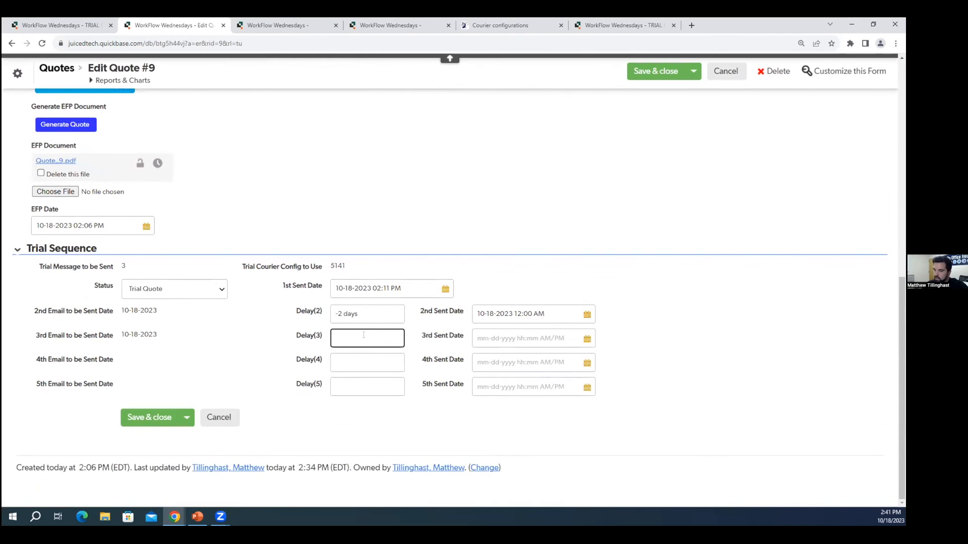
pyautogui.write('7')
pyautogui.click(413, 340)
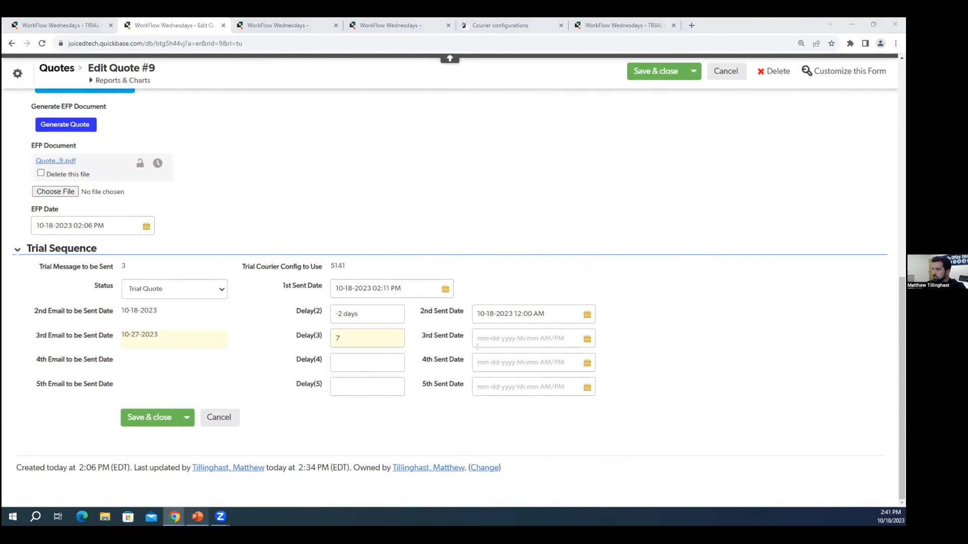
# Glance at the PowerPoint summary slide, return to the quote form, and check the available Status choices
pyautogui.click(196, 516)
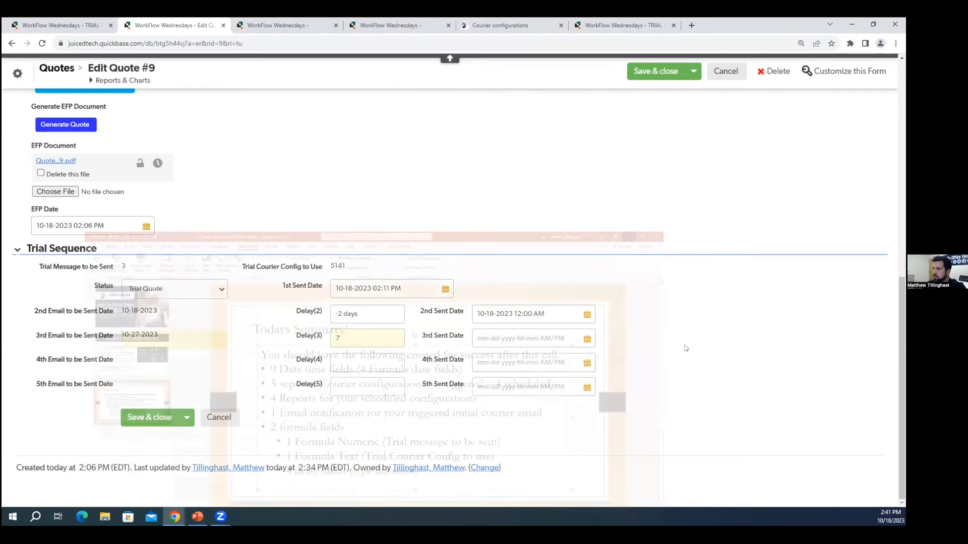
pyautogui.click(851, 25)
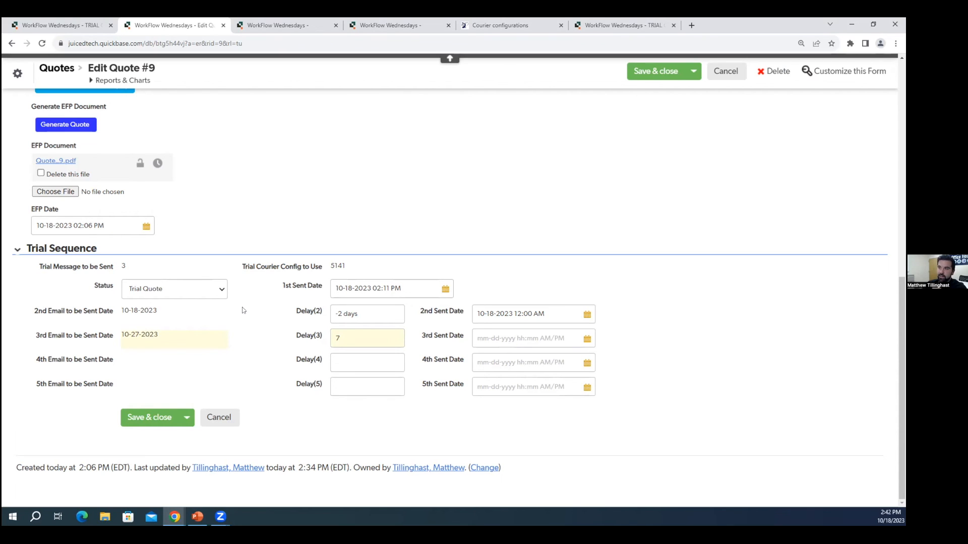
pyautogui.click(140, 290)
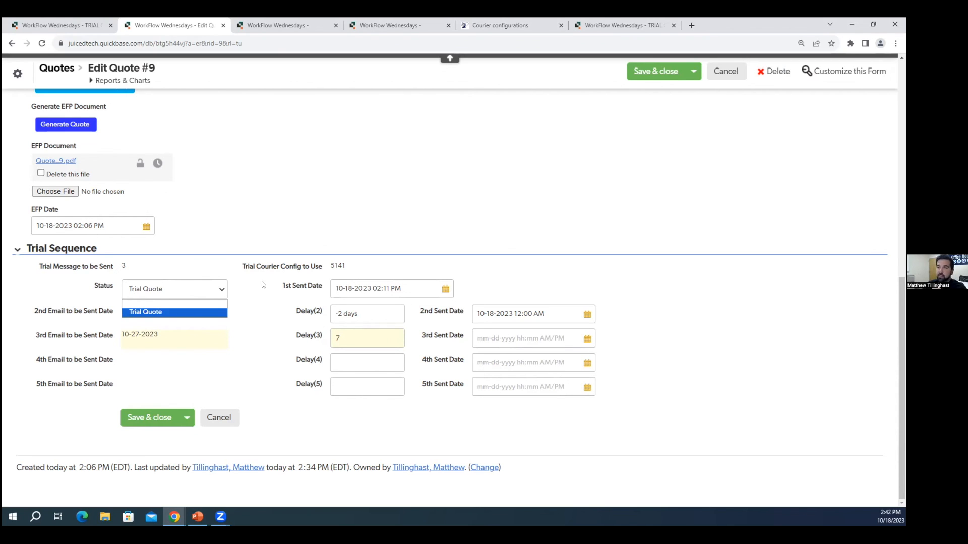
pyautogui.click(268, 301)
pyautogui.click(210, 288)
pyautogui.click(254, 301)
# Open the Status field's properties, discarding the form edits, add "Won" as a choice below Trial Quote, and save the field
pyautogui.rightClick(112, 290)
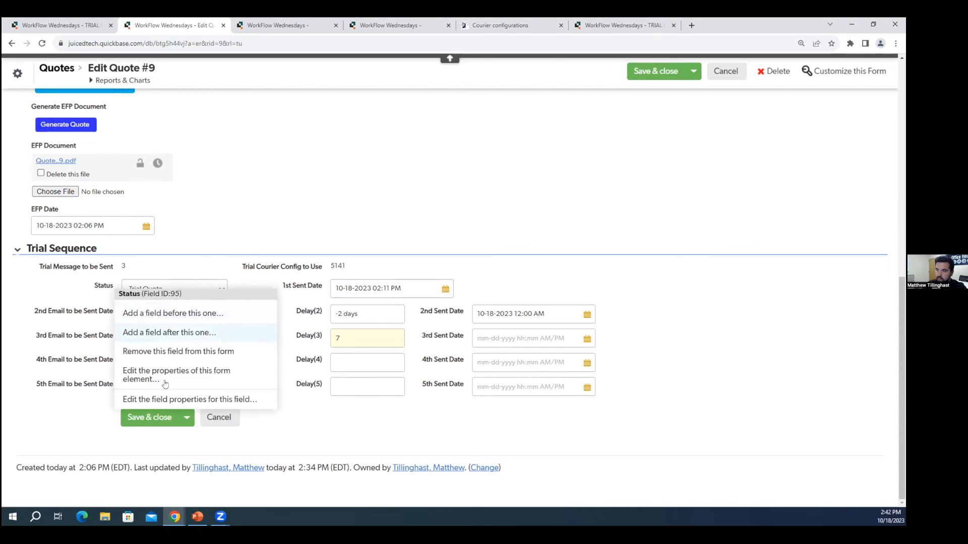
pyautogui.click(189, 399)
pyautogui.click(507, 97)
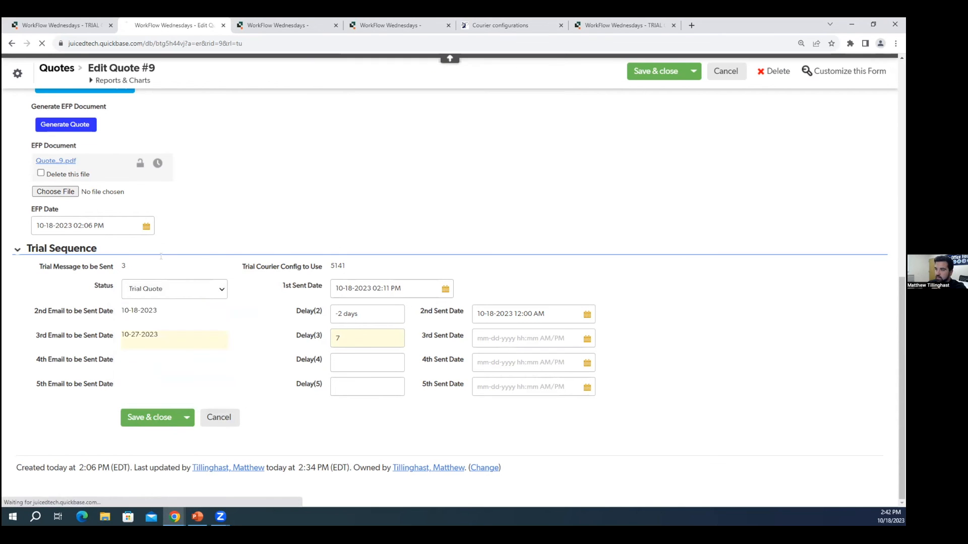
pyautogui.scroll(-1, 177, 348)
pyautogui.click(175, 350)
pyautogui.press('Return')
pyautogui.write('Won')
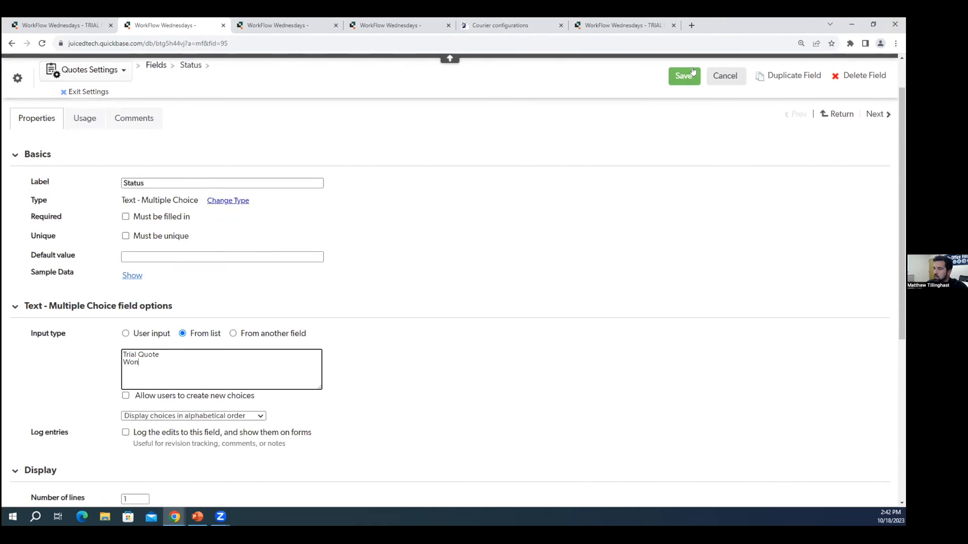
pyautogui.click(691, 73)
# Set the Status of Quote #9 to Won in the Trial Sequence section
pyautogui.scroll(-3, 240, 331)
pyautogui.click(195, 290)
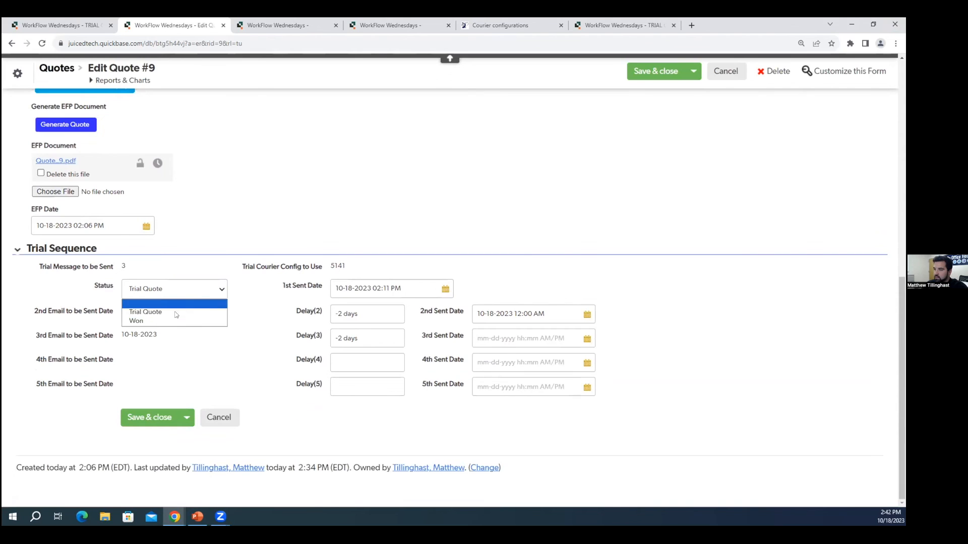
pyautogui.click(173, 321)
pyautogui.click(340, 278)
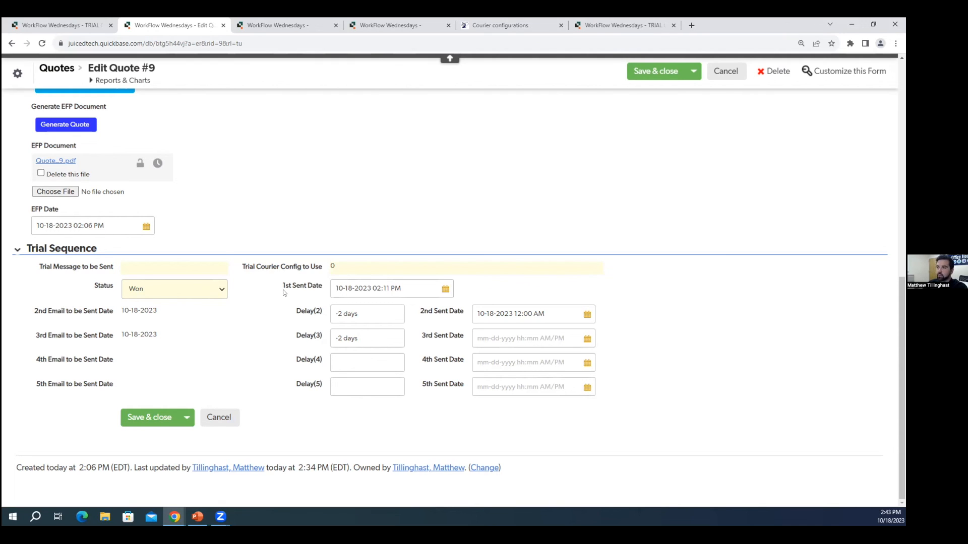
pyautogui.click(215, 289)
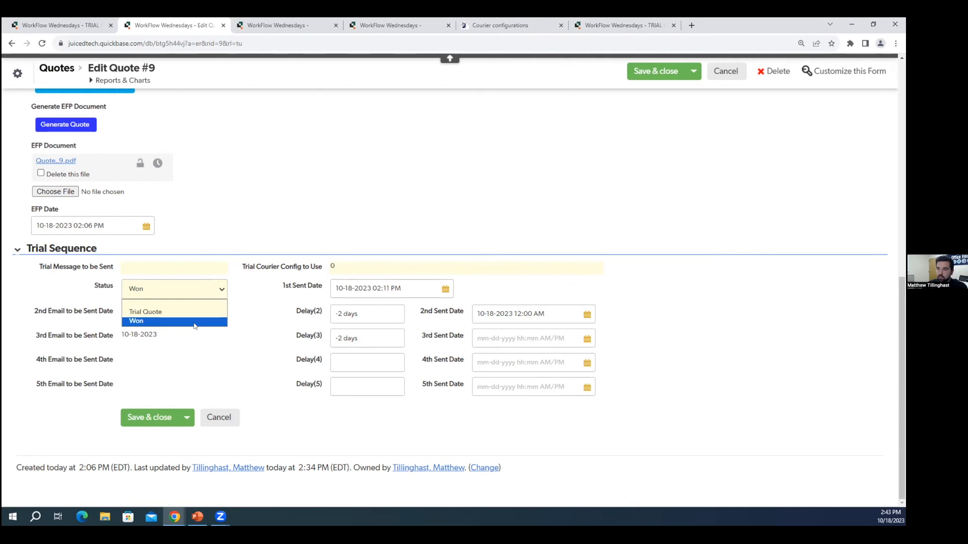
pyautogui.click(249, 311)
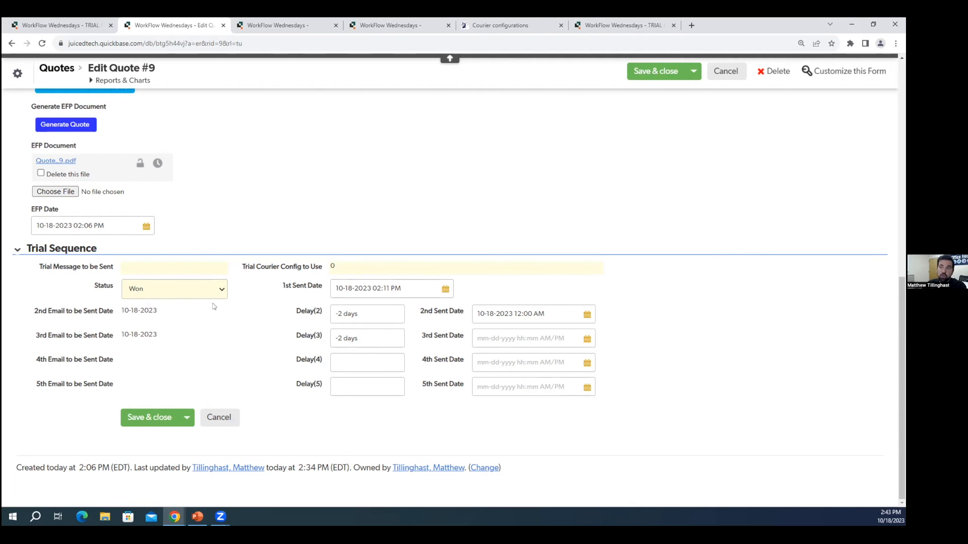
pyautogui.click(201, 286)
pyautogui.click(250, 311)
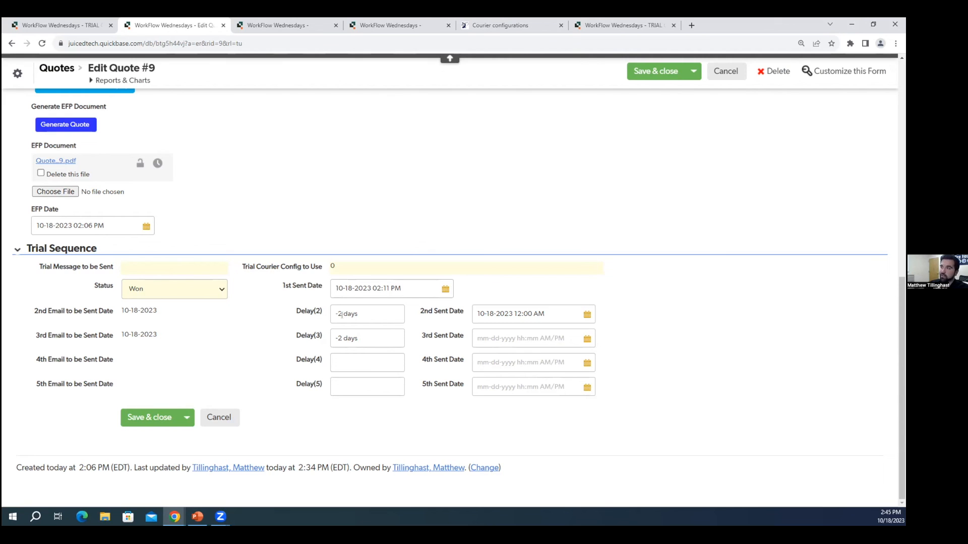
# Examine the Case formula of the Trial Courier Config to Use field and return to the Quote #9 edit form
pyautogui.rightClick(326, 269)
pyautogui.click(399, 379)
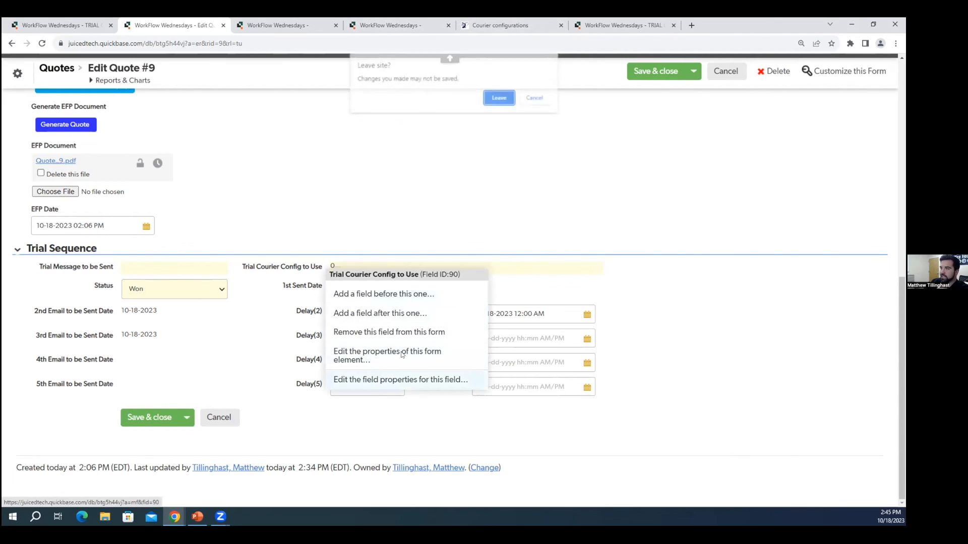
pyautogui.click(510, 97)
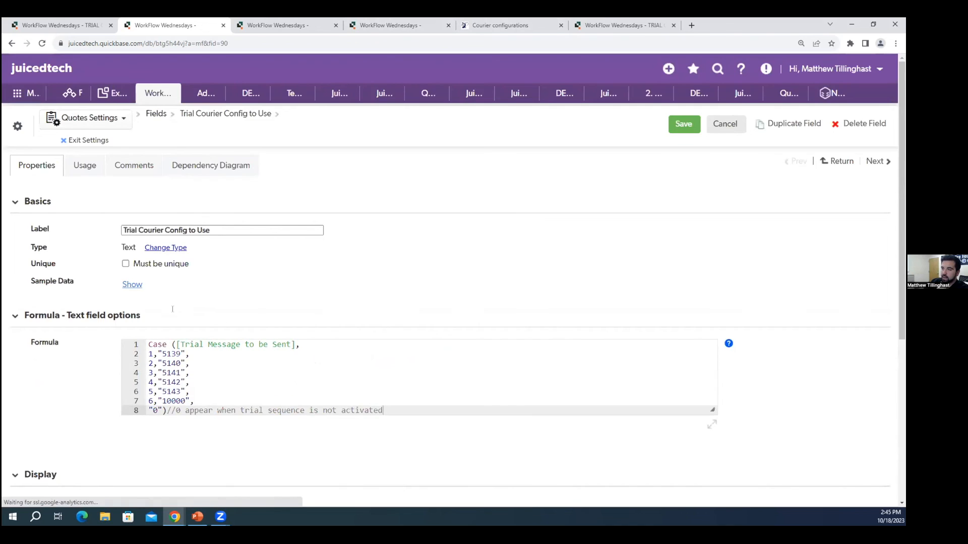
pyautogui.scroll(-1, 201, 308)
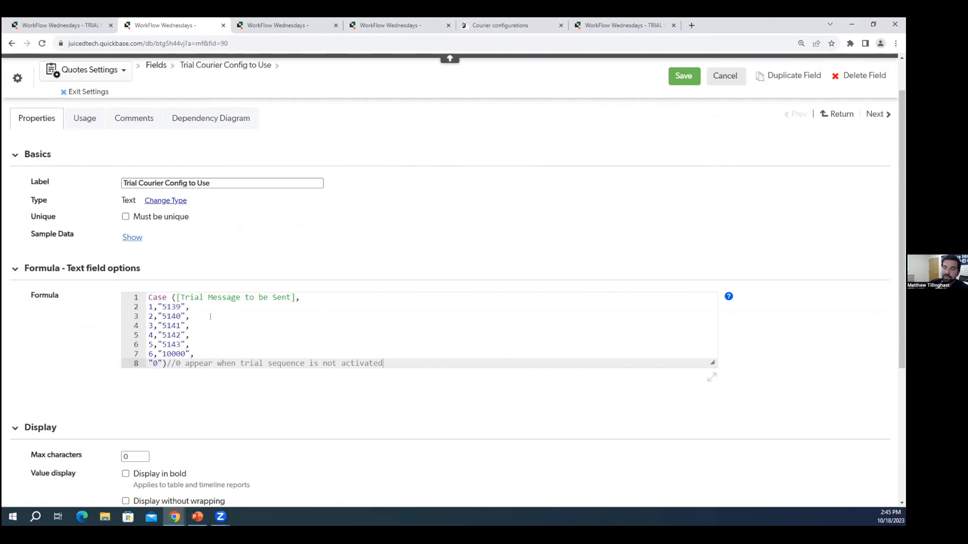
pyautogui.click(12, 43)
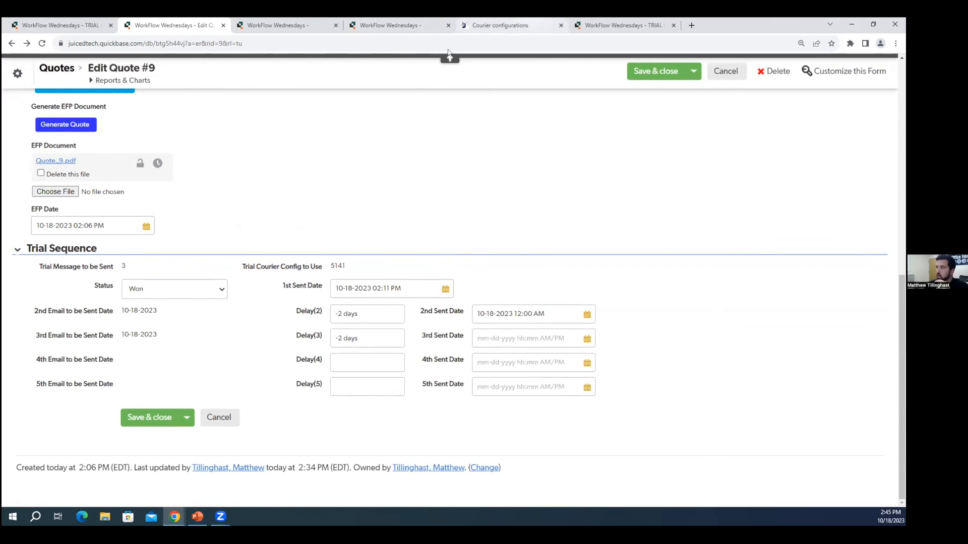
# Replace the email message body of the Wednesday Workflow Trial 3 courier configuration with "[custom message]"
pyautogui.click(524, 25)
pyautogui.moveTo(555, 359); pyautogui.dragTo(125, 290)
pyautogui.press('BackSpace')
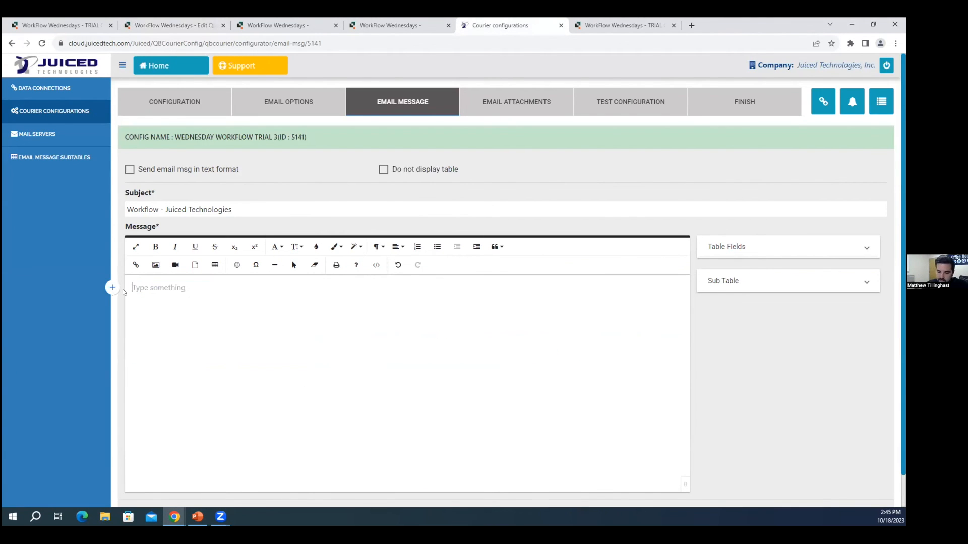
pyautogui.write('custom')
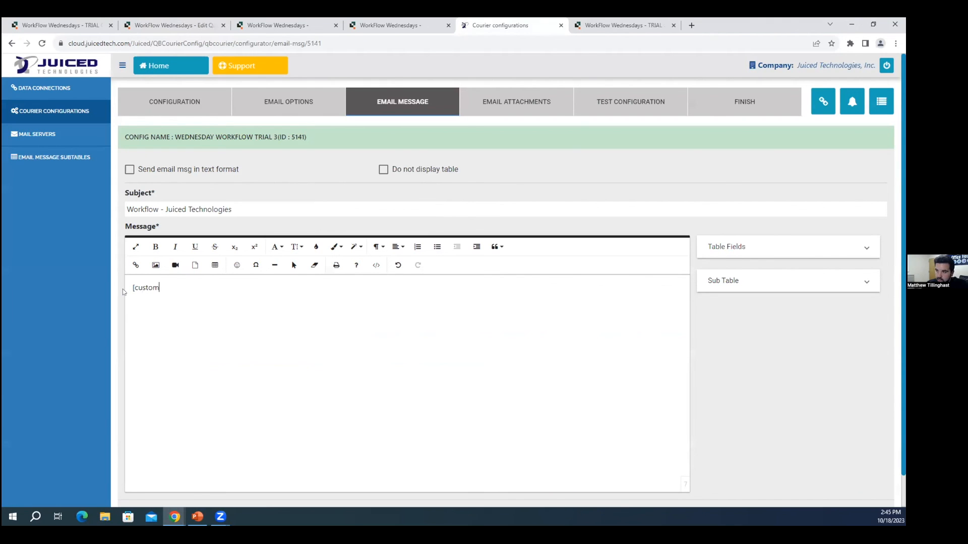
pyautogui.write(' message]')
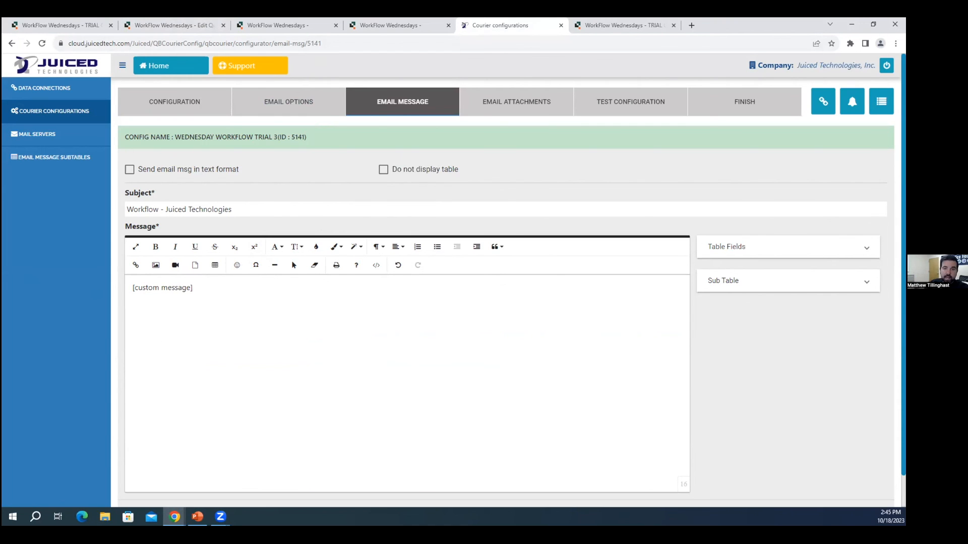
# Review the courier config formula, the Quote #9 trial fields and the courier email message, ending on the quote form
pyautogui.click(350, 25)
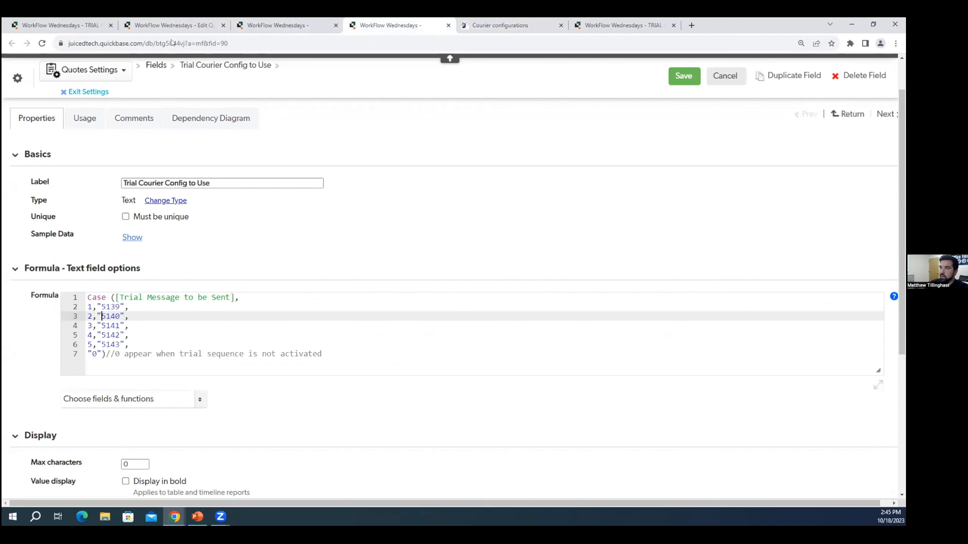
pyautogui.click(255, 24)
pyautogui.click(185, 23)
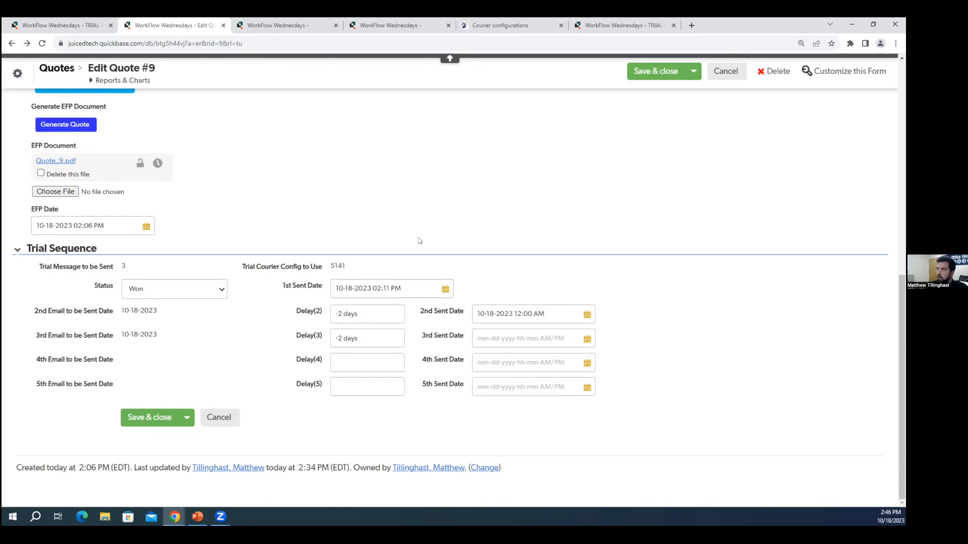
pyautogui.click(504, 25)
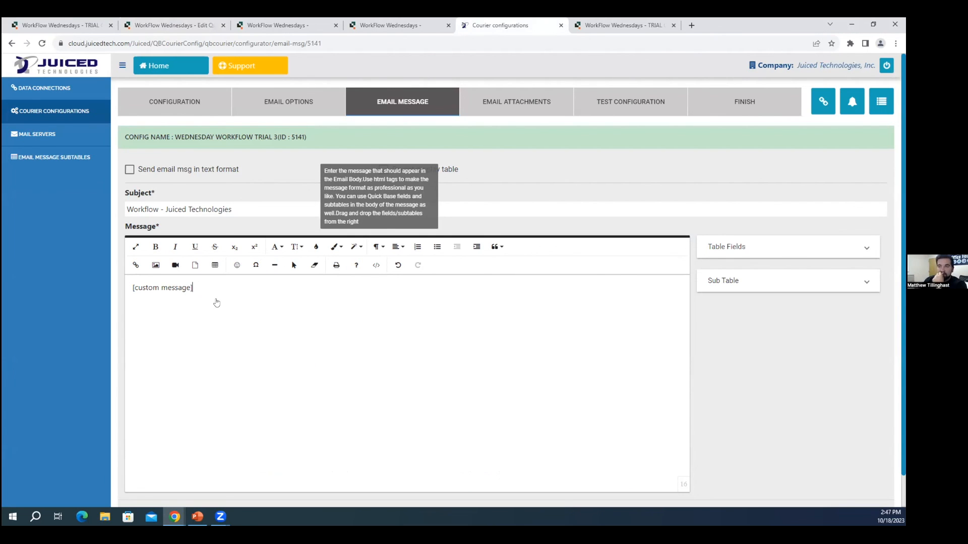
pyautogui.click(171, 25)
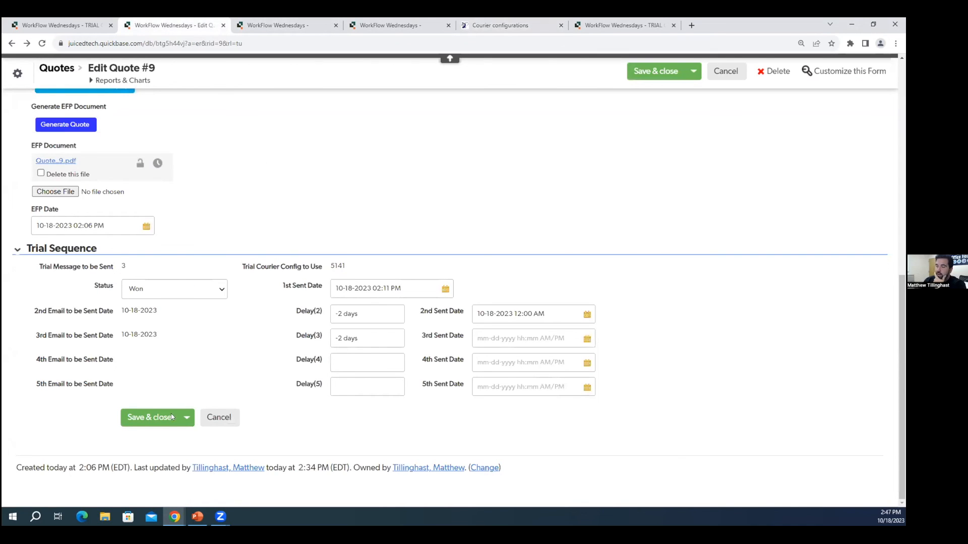